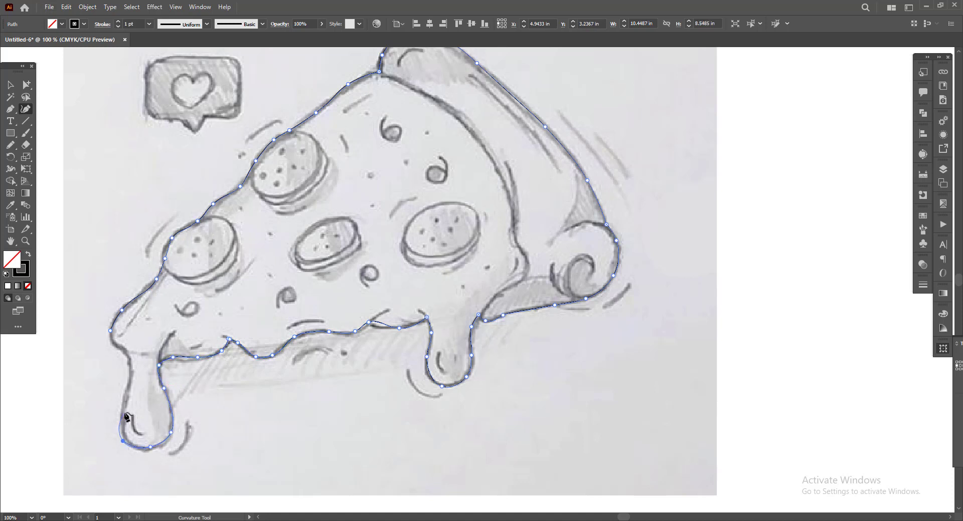
- Set the stroke weight of the traced pizza slice outline to 4 pt and deselect it
{"action": "scroll", "coordinate": [341, 380], "scroll_direction": "up", "scroll_amount": 1}
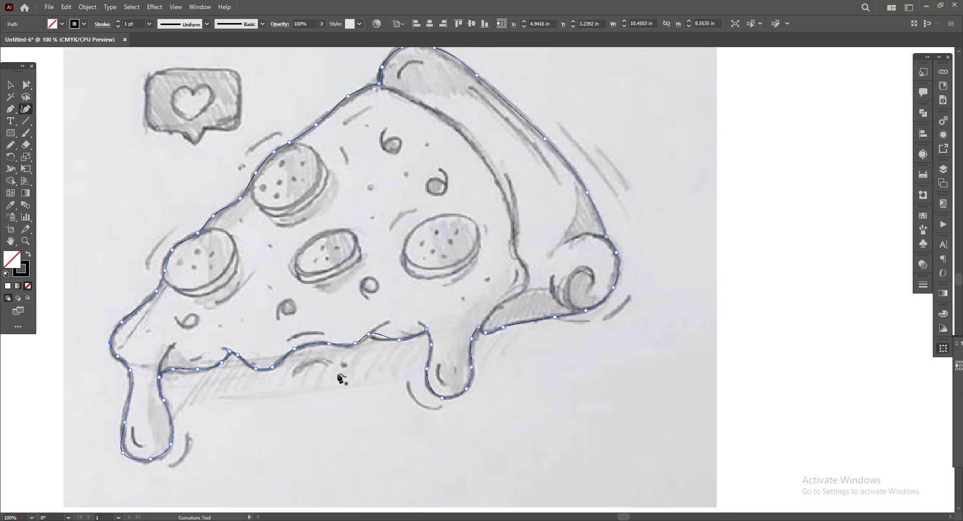
{"action": "key", "text": "v"}
{"action": "left_click", "coordinate": [331, 186]}
{"action": "left_click", "coordinate": [210, 219]}
{"action": "left_click", "coordinate": [118, 22]}
{"action": "left_click", "coordinate": [118, 22]}
{"action": "left_click", "coordinate": [117, 22]}
{"action": "left_click", "coordinate": [609, 466]}
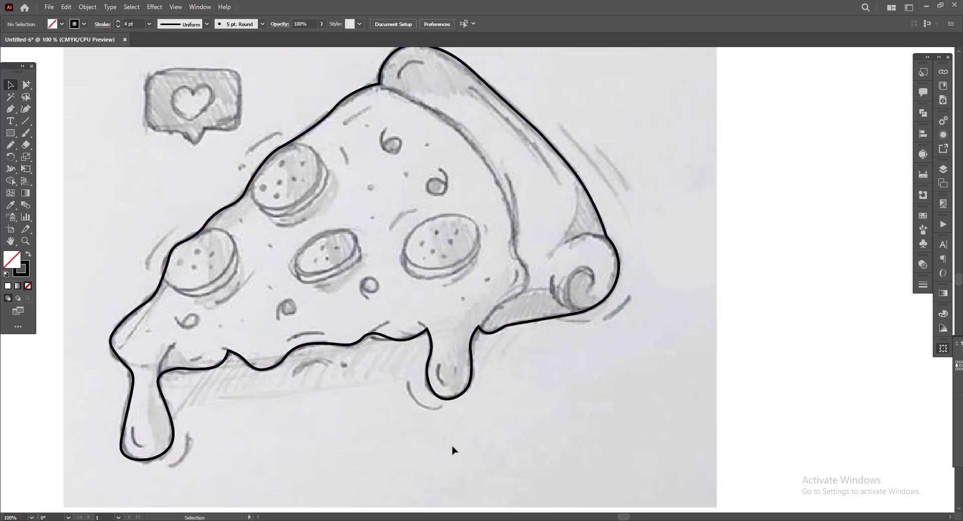
- Try tracing the short crease above the pizza tip's drip as a 4 pt pencil stroke with a one-sided tapered width profile
{"action": "scroll", "coordinate": [440, 457], "scroll_direction": "down", "scroll_amount": 1}
{"action": "scroll", "coordinate": [326, 408], "scroll_direction": "up", "scroll_amount": 1}
{"action": "left_click_drag", "start_coordinate": [169, 352], "coordinate": [175, 342]}
{"action": "left_click", "coordinate": [206, 24]}
{"action": "left_click", "coordinate": [189, 60]}
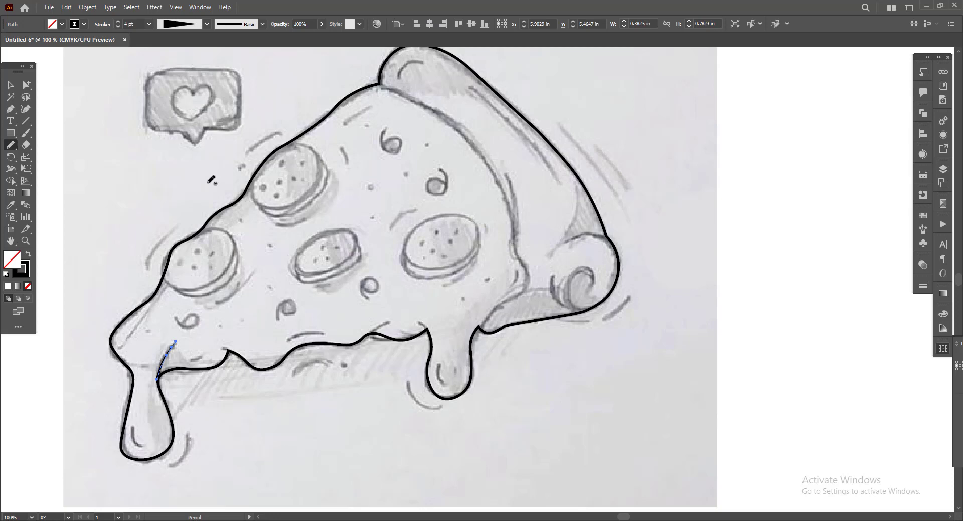
{"action": "left_click", "coordinate": [253, 510]}
{"action": "scroll", "coordinate": [166, 392], "scroll_direction": "up", "scroll_amount": 1}
{"action": "left_click", "coordinate": [163, 341]}
{"action": "key", "text": "Delete"}
- Trace the inner crust edge with the Pencil tool from the upper notch down to the crust's lower end, matching the outline's 4 pt uniform stroke
{"action": "scroll", "coordinate": [215, 373], "scroll_direction": "down", "scroll_amount": 2}
{"action": "scroll", "coordinate": [440, 305], "scroll_direction": "up", "scroll_amount": 1}
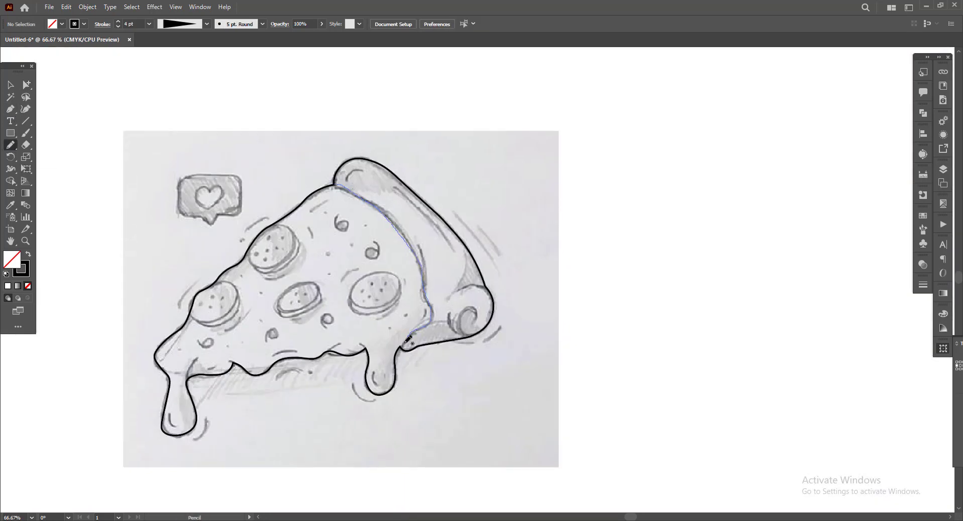
{"action": "left_click_drag", "start_coordinate": [405, 342], "coordinate": [400, 347]}
{"action": "key", "text": "i"}
{"action": "left_click", "coordinate": [337, 170]}
{"action": "key", "text": "a"}
{"action": "left_click", "coordinate": [413, 149]}
- Trace the small crease inside the cheese's right-hand bulge as a 4 pt pencil stroke with a width profile tapered at both ends
{"action": "scroll", "coordinate": [459, 389], "scroll_direction": "down", "scroll_amount": 1}
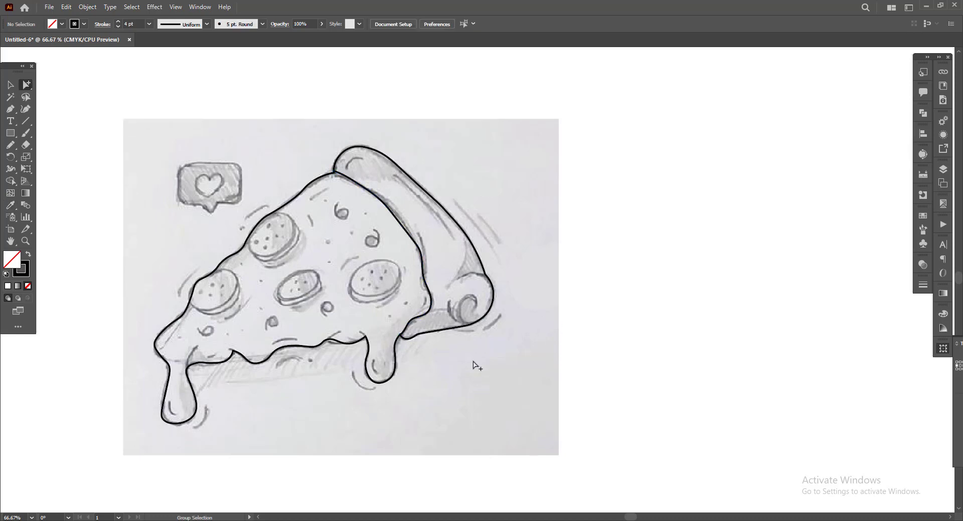
{"action": "left_click", "coordinate": [11, 145]}
{"action": "scroll", "coordinate": [426, 240], "scroll_direction": "up", "scroll_amount": 3}
{"action": "left_click_drag", "start_coordinate": [426, 242], "coordinate": [394, 286]}
{"action": "scroll", "coordinate": [426, 282], "scroll_direction": "down", "scroll_amount": 2}
{"action": "scroll", "coordinate": [425, 282], "scroll_direction": "up", "scroll_amount": 1}
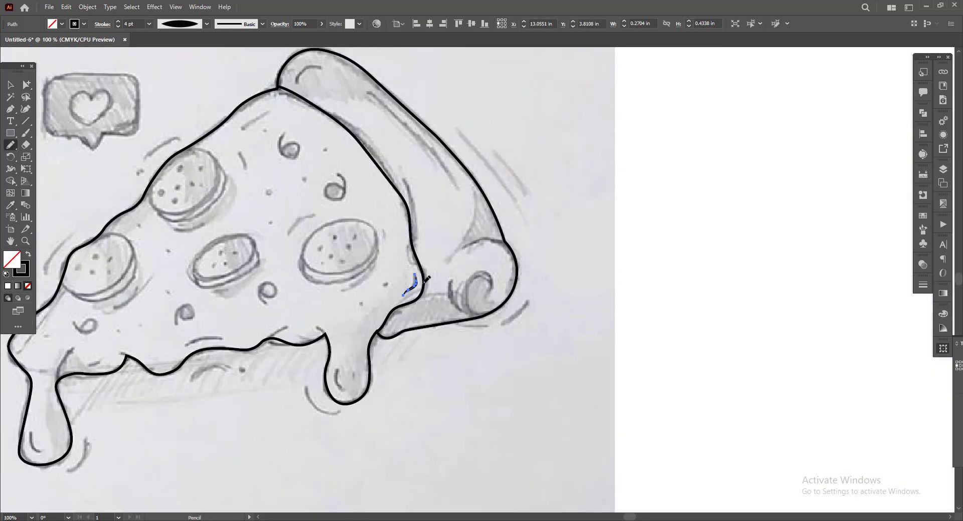
- Trace the hook-shaped highlight on the crust's upper end as a 4 pt pencil stroke tapered at both ends
{"action": "scroll", "coordinate": [424, 283], "scroll_direction": "down", "scroll_amount": 1}
{"action": "scroll", "coordinate": [425, 282], "scroll_direction": "up", "scroll_amount": 3}
{"action": "left_click_drag", "start_coordinate": [297, 109], "coordinate": [320, 92]}
{"action": "left_click", "coordinate": [206, 24]}
{"action": "left_click", "coordinate": [176, 55]}
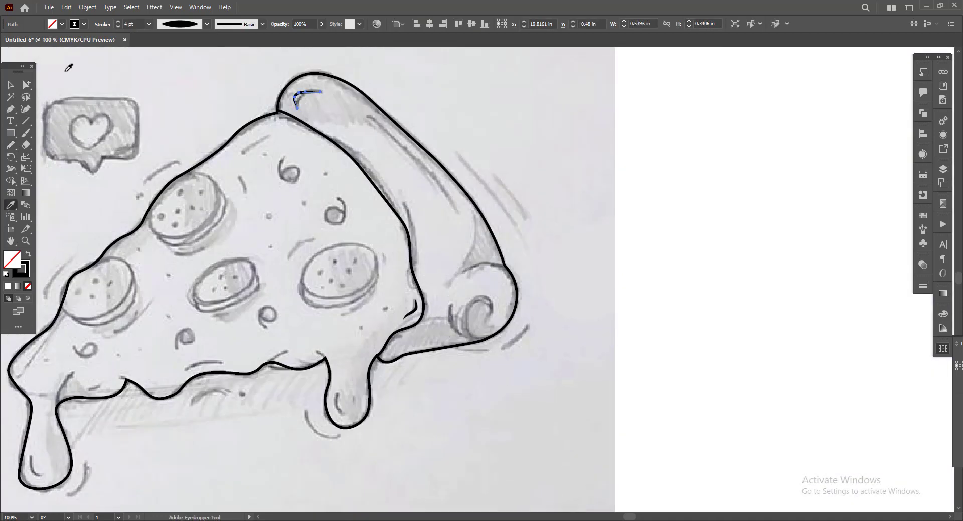
{"action": "key", "text": "a"}
- Draw the long motion line outside the crust as a 5 pt pencil stroke with a width profile tapered at both ends
{"action": "left_click", "coordinate": [10, 145]}
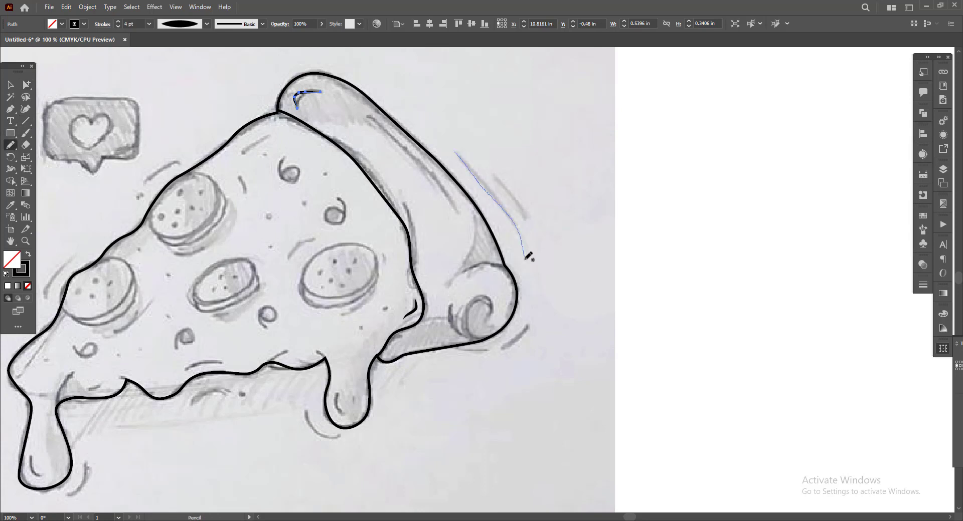
{"action": "left_click_drag", "start_coordinate": [525, 260], "coordinate": [525, 259]}
{"action": "double_click", "coordinate": [118, 22]}
{"action": "double_click", "coordinate": [117, 22]}
{"action": "left_click", "coordinate": [207, 24]}
{"action": "left_click", "coordinate": [175, 55]}
{"action": "key", "text": "a"}
{"action": "left_click", "coordinate": [508, 275]}
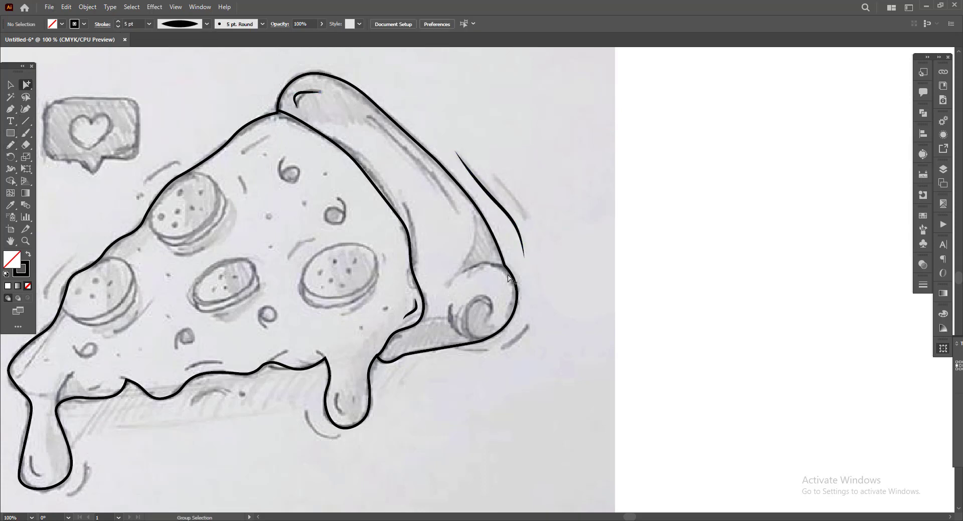
- Draw the short curved motion line below the rolled crust end as a 5 pt stroke tapered at both ends
{"action": "left_click", "coordinate": [9, 143]}
{"action": "left_click_drag", "start_coordinate": [528, 325], "coordinate": [499, 348]}
{"action": "left_click", "coordinate": [207, 24]}
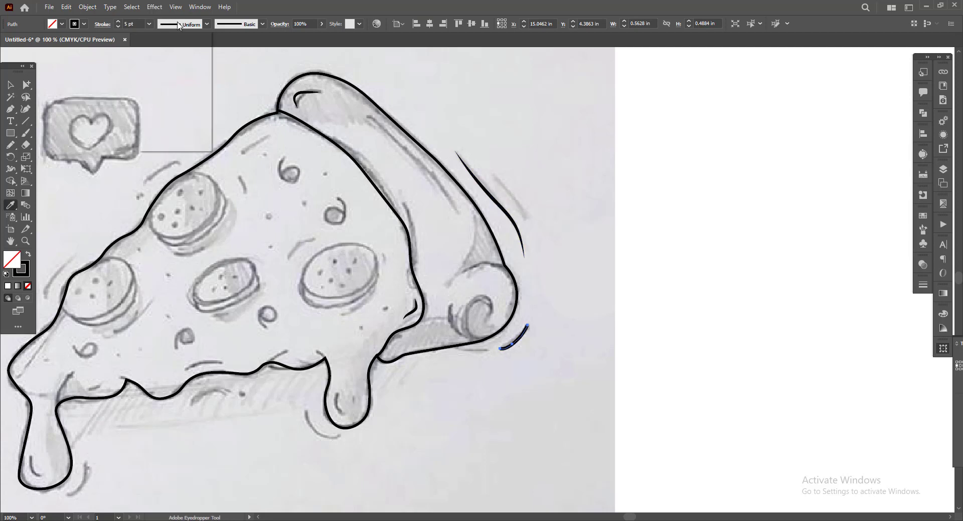
{"action": "left_click", "coordinate": [175, 56]}
{"action": "key", "text": "a"}
{"action": "left_click", "coordinate": [613, 299]}
- Trace the two arcs of the rolled crust's spiral and give both a 5 pt stroke tapered at both ends
{"action": "scroll", "coordinate": [492, 431], "scroll_direction": "down", "scroll_amount": 1}
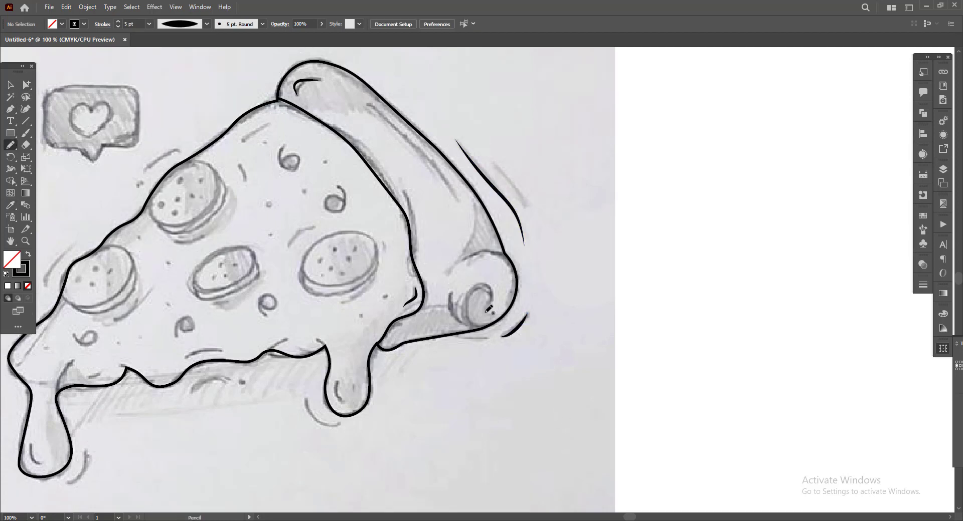
{"action": "left_click_drag", "start_coordinate": [487, 312], "coordinate": [474, 328]}
{"action": "key", "text": "v"}
{"action": "left_click", "coordinate": [478, 286], "text": "shift"}
{"action": "key", "text": "i"}
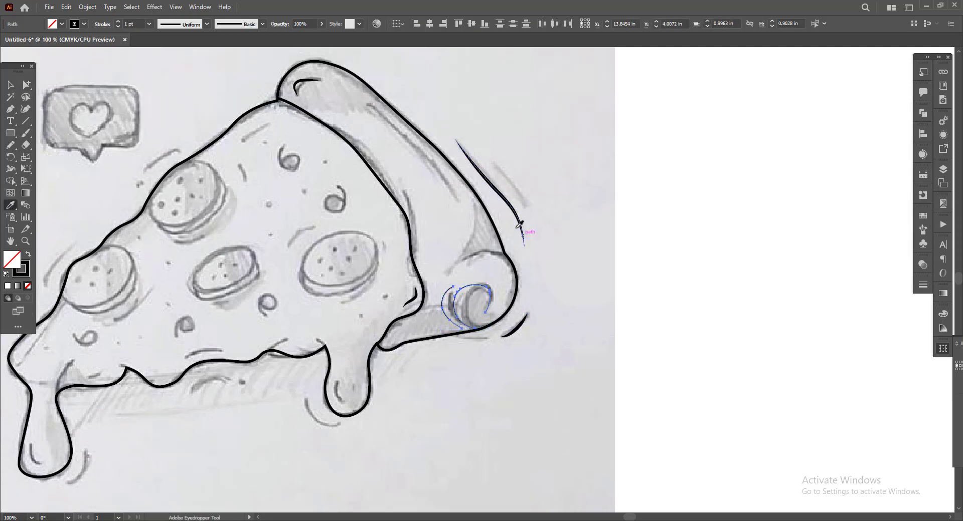
{"action": "left_click", "coordinate": [520, 225]}
{"action": "left_click", "coordinate": [207, 24]}
{"action": "left_click", "coordinate": [175, 56]}
{"action": "key", "text": "a"}
{"action": "left_click", "coordinate": [549, 395]}
- Draw the curved motion line beside the right-hand drip as a 5 pt pencil stroke tapered at both ends
{"action": "scroll", "coordinate": [474, 403], "scroll_direction": "down", "scroll_amount": 2}
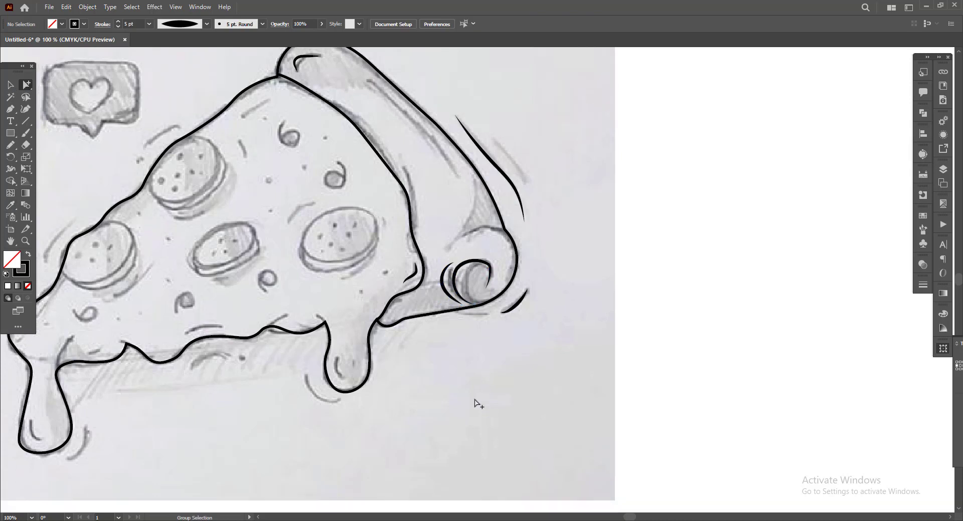
{"action": "key", "text": "n"}
{"action": "left_click_drag", "start_coordinate": [303, 372], "coordinate": [335, 402]}
{"action": "left_click", "coordinate": [207, 24]}
{"action": "left_click", "coordinate": [176, 56]}
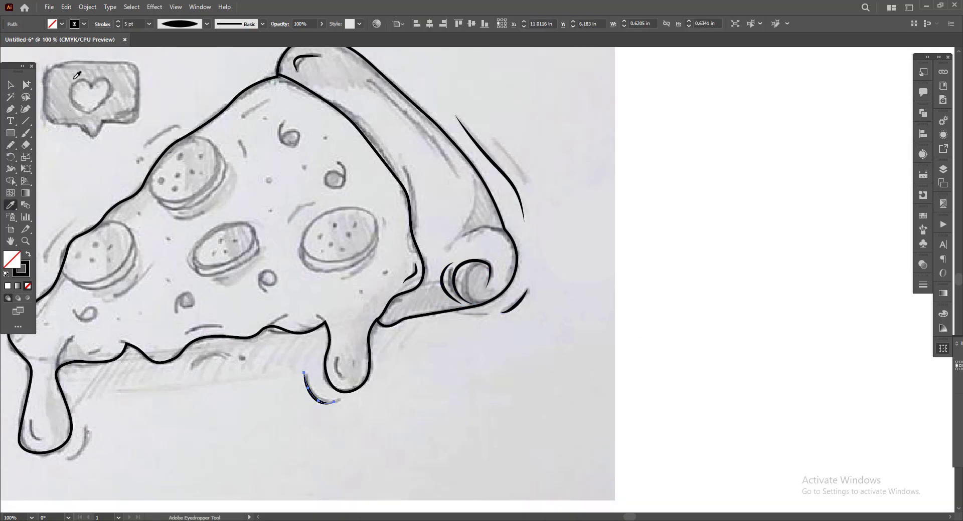
{"action": "key", "text": "a"}
{"action": "left_click", "coordinate": [448, 392]}
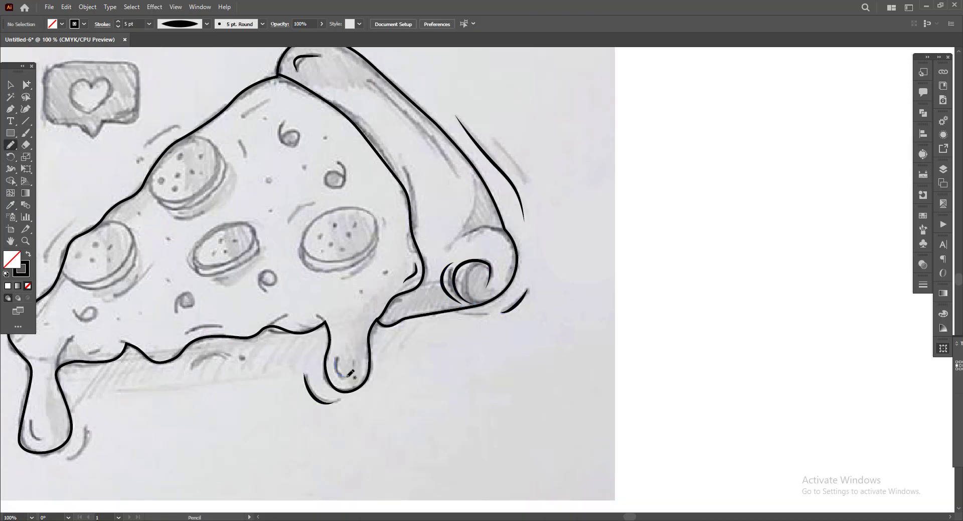
- Trace the curved highlight inside the right-hand drip and give it the width profile tapered at both ends
{"action": "left_click_drag", "start_coordinate": [347, 378], "coordinate": [347, 377]}
{"action": "left_click", "coordinate": [176, 25]}
{"action": "left_click", "coordinate": [175, 56]}
{"action": "key", "text": "a"}
{"action": "left_click", "coordinate": [326, 405]}
- Draw a wavy accent line beneath the slice's lower edge as a 5 pt pencil stroke tapered at both ends
{"action": "scroll", "coordinate": [326, 404], "scroll_direction": "down", "scroll_amount": 1}
{"action": "scroll", "coordinate": [321, 401], "scroll_direction": "up", "scroll_amount": 1}
{"action": "key", "text": "n"}
{"action": "left_click_drag", "start_coordinate": [210, 351], "coordinate": [174, 372]}
{"action": "left_click", "coordinate": [176, 24]}
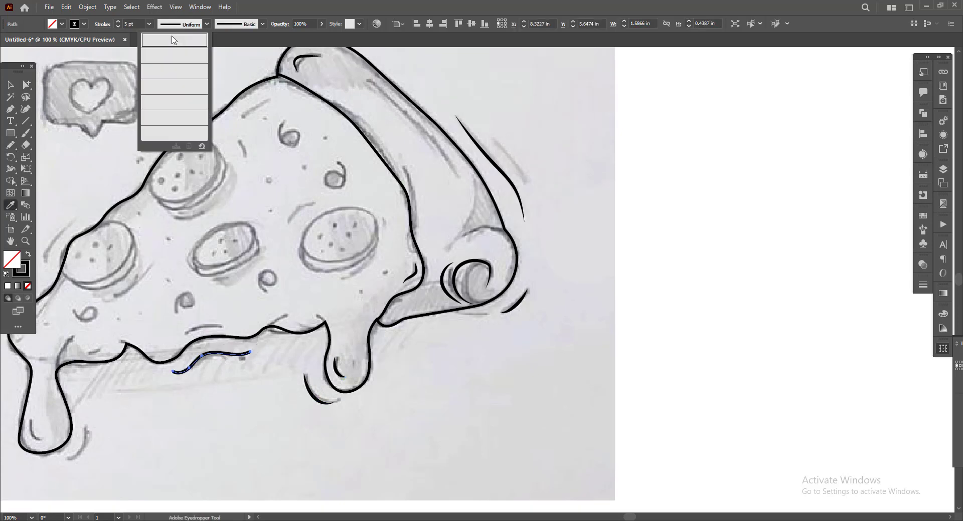
{"action": "left_click", "coordinate": [175, 55]}
{"action": "key", "text": "a"}
{"action": "left_click", "coordinate": [479, 439]}
- Trace the short curved accent just above the slice's lower edge and style it as a 5 pt stroke tapered at both ends
{"action": "left_click", "coordinate": [10, 145]}
{"action": "left_click_drag", "start_coordinate": [222, 327], "coordinate": [183, 338]}
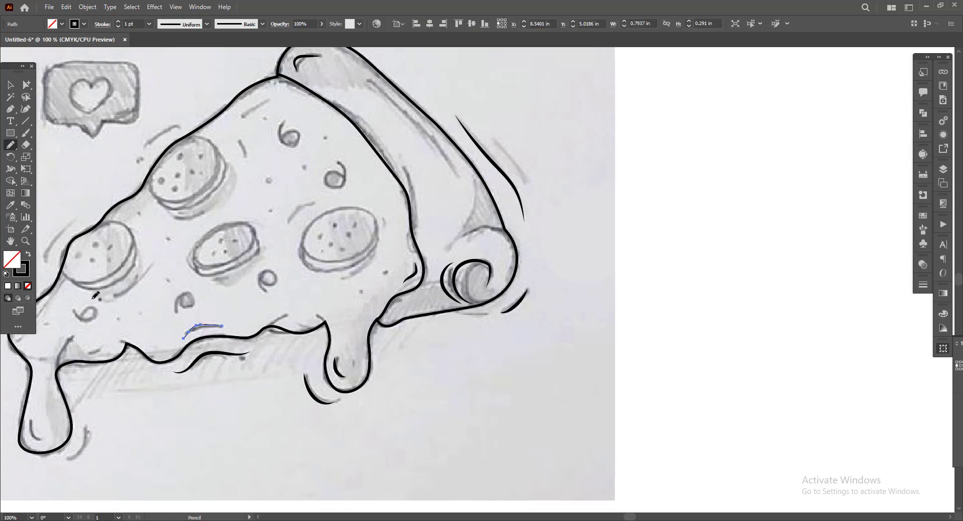
{"action": "left_click", "coordinate": [177, 24]}
{"action": "left_click", "coordinate": [176, 56]}
{"action": "key", "text": "a"}
{"action": "left_click", "coordinate": [441, 426]}
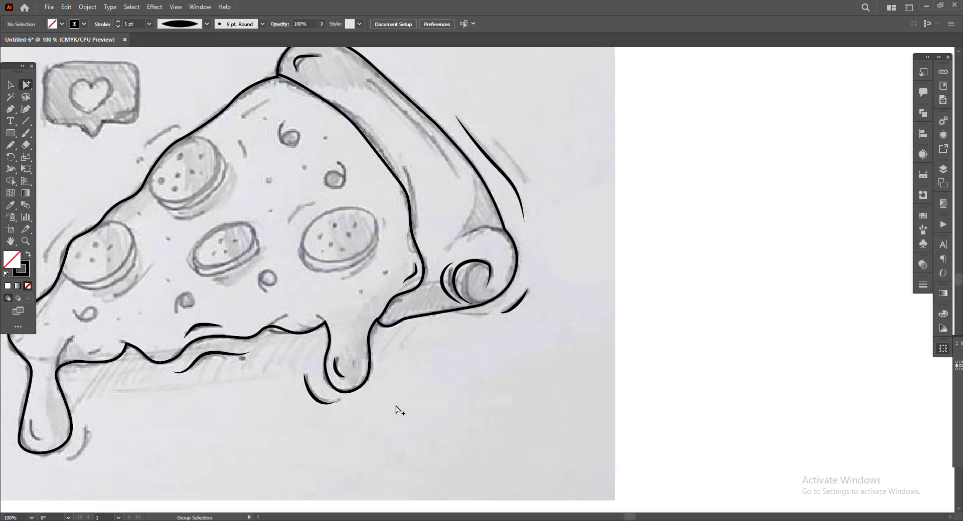
- Trace the five curled toppings on the cheese with the Pencil tool
{"action": "left_click_drag", "start_coordinate": [263, 283], "coordinate": [259, 290]}
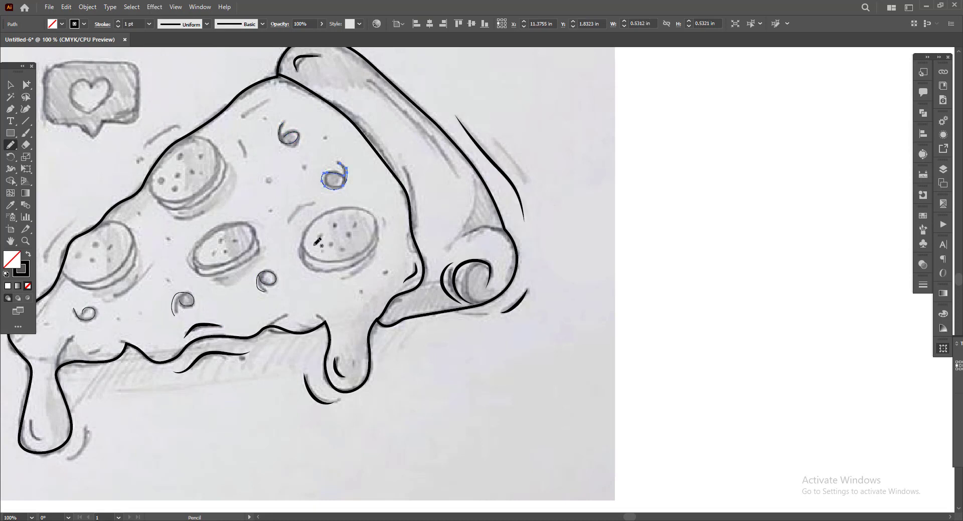
{"action": "scroll", "coordinate": [317, 244], "scroll_direction": "down", "scroll_amount": 1}
{"action": "scroll", "coordinate": [313, 296], "scroll_direction": "up", "scroll_amount": 2}
{"action": "scroll", "coordinate": [223, 426], "scroll_direction": "left", "scroll_amount": 5}
- Select all five curled toppings and give them a 5 pt stroke with the width profile tapered at both ends
{"action": "key", "text": "v"}
{"action": "left_click", "coordinate": [142, 329]}
{"action": "left_click", "coordinate": [238, 321], "text": "shift"}
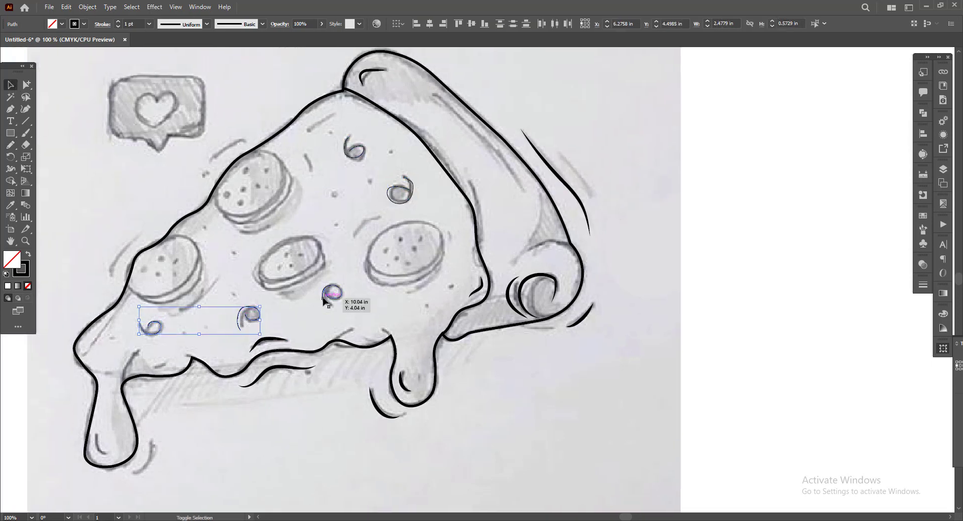
{"action": "left_click", "coordinate": [323, 299], "text": "shift"}
{"action": "left_click", "coordinate": [389, 196], "text": "shift"}
{"action": "left_click", "coordinate": [358, 158], "text": "shift"}
{"action": "key", "text": "i"}
{"action": "left_click", "coordinate": [580, 321]}
{"action": "left_click", "coordinate": [207, 24]}
{"action": "left_click", "coordinate": [180, 54]}
{"action": "key", "text": "a"}
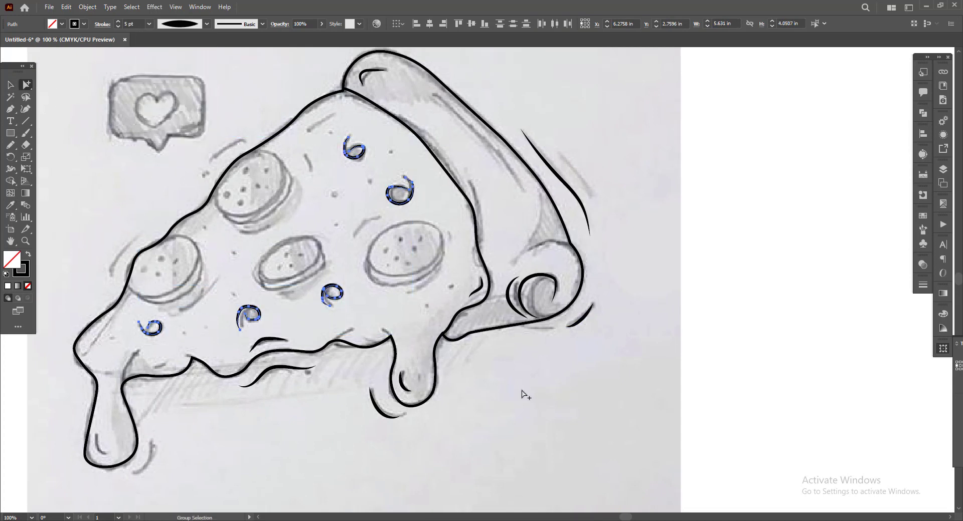
{"action": "left_click", "coordinate": [522, 395]}
- Trace the oval face of the lower-left pepperoni with the Pencil tool, undoing and redrawing unsatisfactory attempts
{"action": "scroll", "coordinate": [508, 367], "scroll_direction": "up", "scroll_amount": 1}
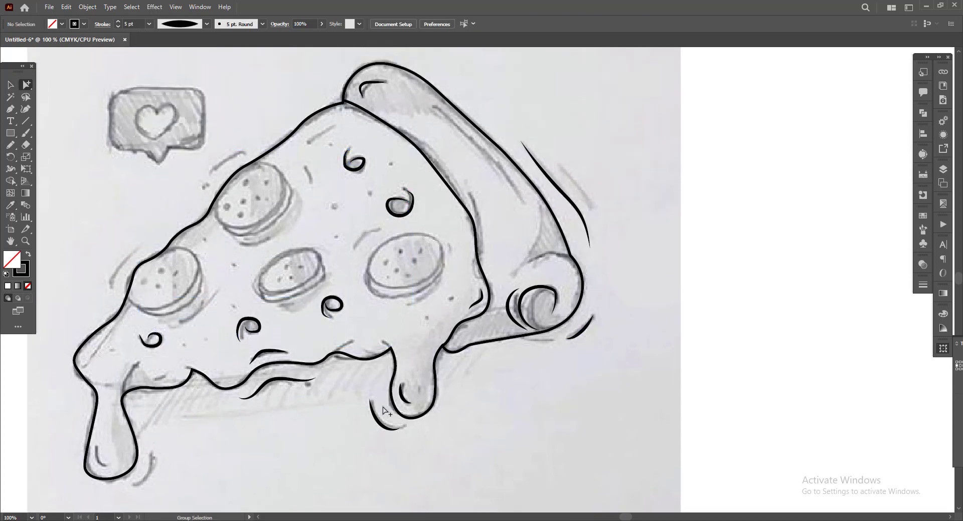
{"action": "key", "text": "n"}
{"action": "mouse_move", "coordinate": [171, 259]}
{"action": "left_mouse_down"}
{"action": "mouse_move", "coordinate": [139, 269]}
{"action": "mouse_move", "coordinate": [156, 309]}
{"action": "mouse_move", "coordinate": [133, 307]}
{"action": "left_mouse_up"}
{"action": "key", "text": "ctrl+z"}
{"action": "mouse_move", "coordinate": [145, 266]}
{"action": "left_mouse_down"}
{"action": "mouse_move", "coordinate": [206, 252]}
{"action": "mouse_move", "coordinate": [207, 296]}
{"action": "mouse_move", "coordinate": [138, 335]}
{"action": "mouse_move", "coordinate": [109, 294]}
{"action": "mouse_move", "coordinate": [181, 220]}
{"action": "mouse_move", "coordinate": [219, 258]}
{"action": "mouse_move", "coordinate": [180, 318]}
{"action": "mouse_move", "coordinate": [118, 339]}
{"action": "mouse_move", "coordinate": [78, 302]}
{"action": "mouse_move", "coordinate": [101, 247]}
{"action": "mouse_move", "coordinate": [143, 226]}
{"action": "left_mouse_up"}
{"action": "scroll", "coordinate": [163, 295], "scroll_direction": "up", "scroll_amount": 1}
{"action": "scroll", "coordinate": [172, 255], "scroll_direction": "up", "scroll_amount": 4}
{"action": "key", "text": "ctrl+z"}
{"action": "scroll", "coordinate": [158, 224], "scroll_direction": "down", "scroll_amount": 3}
{"action": "scroll", "coordinate": [242, 336], "scroll_direction": "down", "scroll_amount": 3}
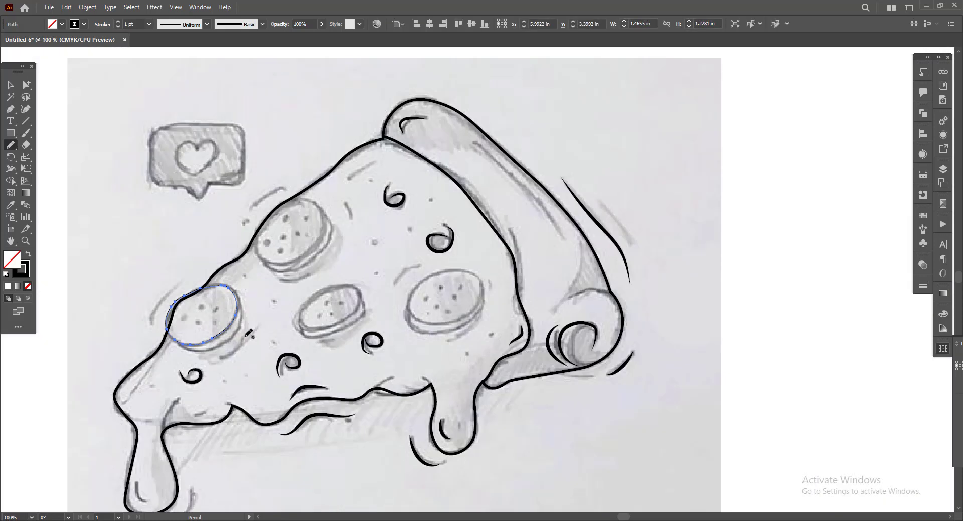
- Enlarge the lower-left pepperoni's oval to about 1.62 by 1.42 in so it encloses the slice's full thickness
{"action": "scroll", "coordinate": [230, 337], "scroll_direction": "down", "scroll_amount": 1}
{"action": "scroll", "coordinate": [192, 317], "scroll_direction": "up", "scroll_amount": 1}
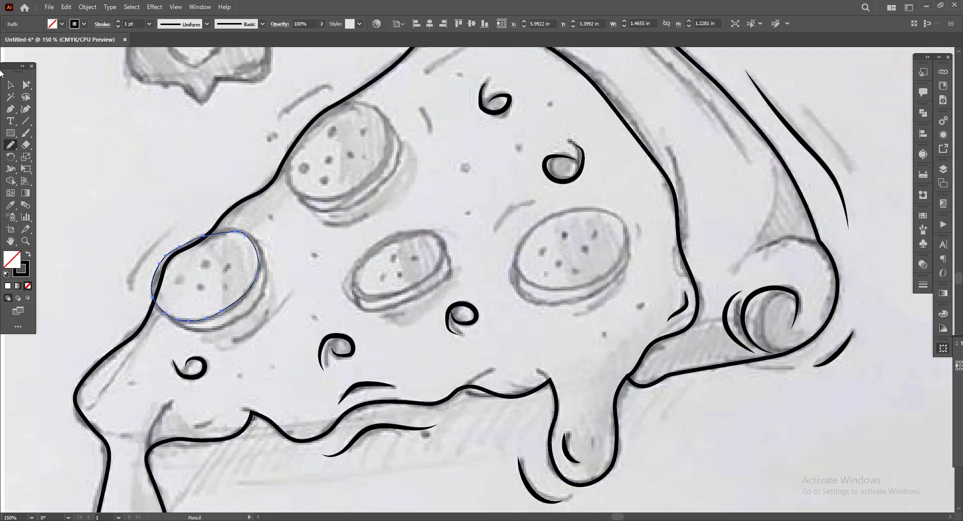
{"action": "key", "text": "v"}
{"action": "left_click_drag", "start_coordinate": [258, 323], "coordinate": [270, 336]}
{"action": "scroll", "coordinate": [183, 315], "scroll_direction": "up", "scroll_amount": 2}
{"action": "scroll", "coordinate": [213, 317], "scroll_direction": "down", "scroll_amount": 1}
- Trace the inner rim of the lower-left pepperoni as a pencil arc and adjust its fit inside the oval
{"action": "key", "text": "n"}
{"action": "scroll", "coordinate": [246, 278], "scroll_direction": "up", "scroll_amount": 1}
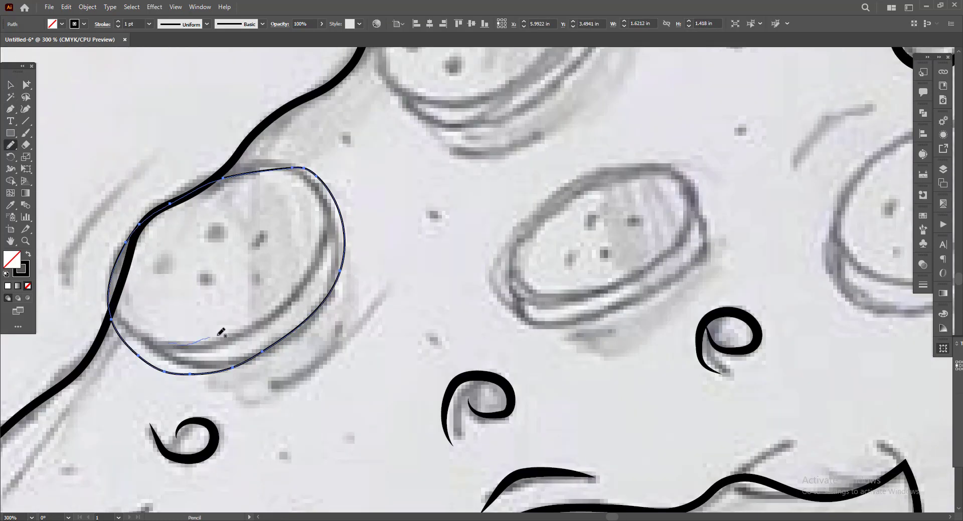
{"action": "left_click_drag", "start_coordinate": [170, 346], "coordinate": [324, 216]}
{"action": "scroll", "coordinate": [347, 276], "scroll_direction": "down", "scroll_amount": 1}
{"action": "key", "text": "v"}
{"action": "scroll", "coordinate": [219, 239], "scroll_direction": "down", "scroll_amount": 1}
{"action": "left_click", "coordinate": [277, 318]}
{"action": "mouse_move", "coordinate": [301, 307]}
{"action": "left_mouse_down"}
{"action": "mouse_move", "coordinate": [278, 317]}
{"action": "mouse_move", "coordinate": [308, 315]}
{"action": "left_mouse_up"}
- Copy the traced line style onto the pepperoni's inner rim arc and apply the width profile tapered at both ends
{"action": "left_click", "coordinate": [251, 299]}
{"action": "left_click", "coordinate": [10, 205]}
{"action": "left_click", "coordinate": [239, 215]}
{"action": "left_click", "coordinate": [262, 24]}
{"action": "left_click", "coordinate": [207, 24]}
{"action": "left_click", "coordinate": [179, 57]}
{"action": "left_click", "coordinate": [26, 85]}
{"action": "left_click", "coordinate": [286, 345]}
- Match the pepperoni's outer oval to the pizza outline's 4 pt uniform stroke
{"action": "left_click", "coordinate": [284, 280]}
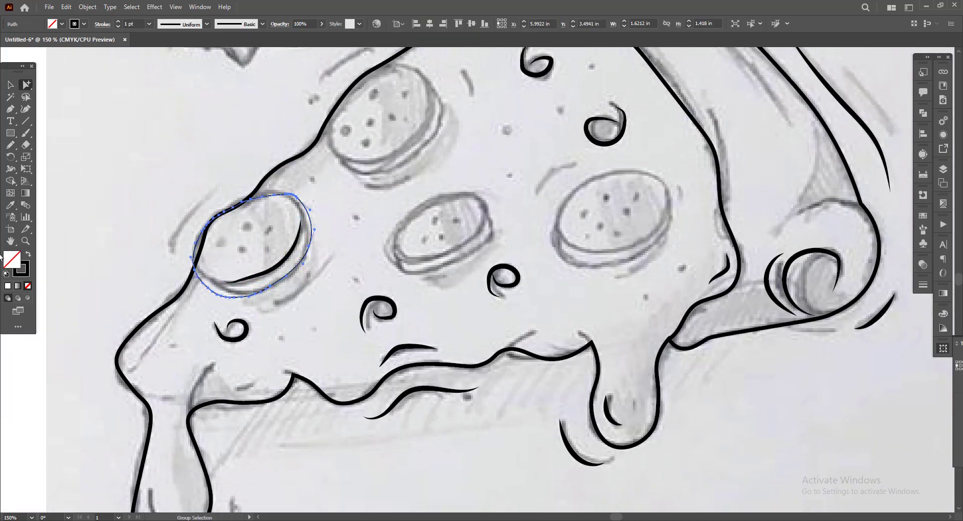
{"action": "left_click", "coordinate": [10, 205]}
{"action": "left_click", "coordinate": [258, 187]}
{"action": "left_click", "coordinate": [26, 84]}
{"action": "left_click", "coordinate": [320, 353]}
- Draw five small circles with the Ellipse tool over the sketched dots on the lower-left pepperoni
{"action": "scroll", "coordinate": [320, 353], "scroll_direction": "down", "scroll_amount": 3}
{"action": "scroll", "coordinate": [320, 353], "scroll_direction": "up", "scroll_amount": 1}
{"action": "left_click", "coordinate": [10, 133]}
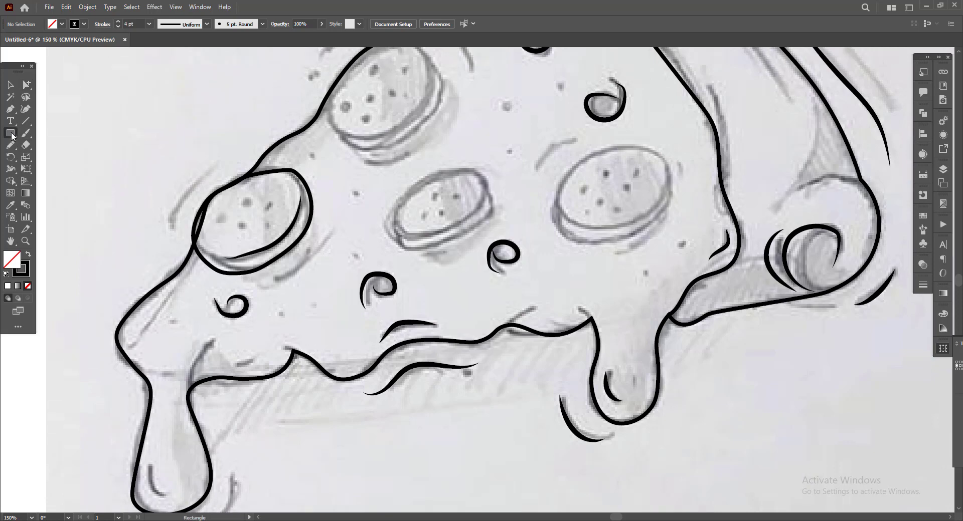
{"action": "left_click", "coordinate": [48, 155]}
{"action": "scroll", "coordinate": [213, 221], "scroll_direction": "up", "scroll_amount": 1}
{"action": "mouse_move", "coordinate": [217, 217]}
{"action": "left_mouse_down"}
{"action": "mouse_move", "coordinate": [224, 223]}
{"action": "mouse_move", "coordinate": [258, 203]}
{"action": "left_mouse_up"}
{"action": "left_click_drag", "start_coordinate": [246, 227], "coordinate": [250, 231]}
{"action": "scroll", "coordinate": [268, 239], "scroll_direction": "up", "scroll_amount": 3}
{"action": "left_click_drag", "start_coordinate": [305, 202], "coordinate": [320, 216]}
{"action": "left_click_drag", "start_coordinate": [308, 122], "coordinate": [323, 138]}
{"action": "scroll", "coordinate": [299, 172], "scroll_direction": "down", "scroll_amount": 4}
- Group the pepperoni's five dots and swap their fill and stroke to make them solid black without a stroke
{"action": "left_click", "coordinate": [10, 85]}
{"action": "left_click_drag", "start_coordinate": [254, 153], "coordinate": [304, 183]}
{"action": "scroll", "coordinate": [277, 191], "scroll_direction": "up", "scroll_amount": 3}
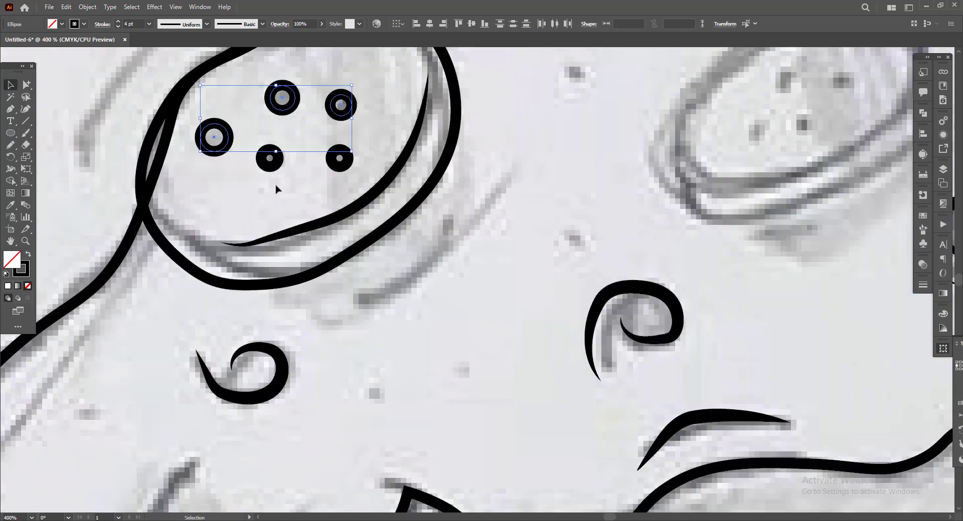
{"action": "scroll", "coordinate": [368, 211], "scroll_direction": "down", "scroll_amount": 1}
{"action": "key", "text": "ctrl+g"}
{"action": "left_click", "coordinate": [28, 255]}
{"action": "left_click", "coordinate": [119, 241]}
{"action": "scroll", "coordinate": [155, 254], "scroll_direction": "down", "scroll_amount": 4}
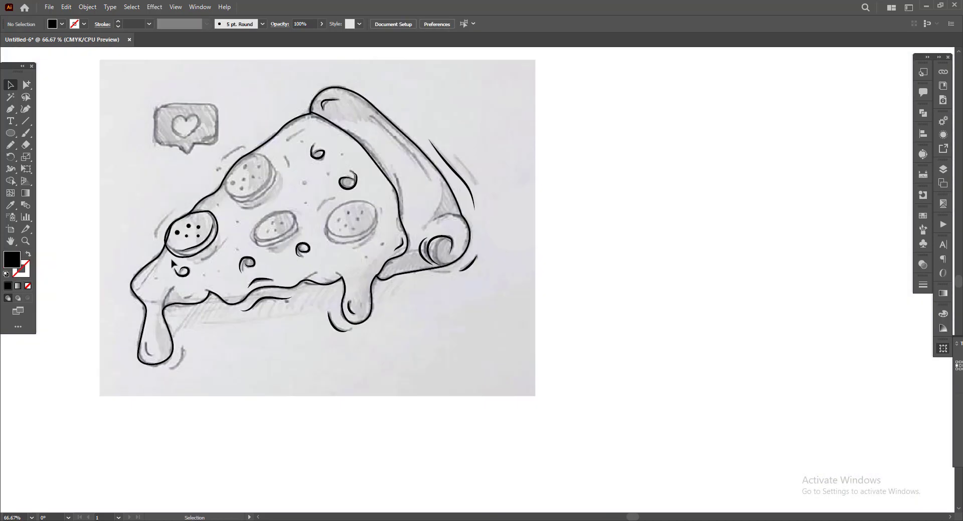
{"action": "scroll", "coordinate": [163, 218], "scroll_direction": "up", "scroll_amount": 1}
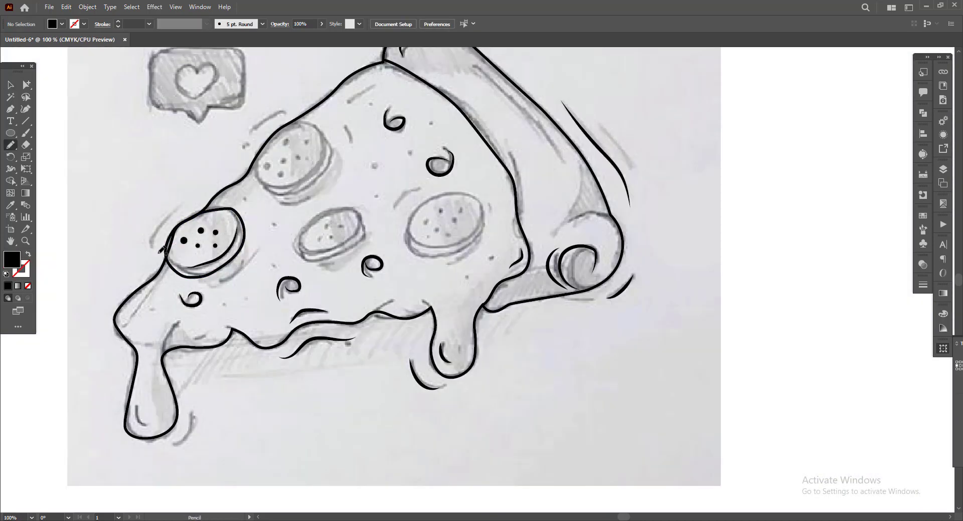
- Trace the curved motion line beside the lower-left pepperoni with the Pencil tool and give it a 4 pt stroke tapered at both ends
{"action": "left_click_drag", "start_coordinate": [158, 253], "coordinate": [179, 213]}
{"action": "left_click", "coordinate": [11, 205]}
{"action": "left_click", "coordinate": [209, 237]}
{"action": "left_click", "coordinate": [207, 25]}
{"action": "left_click", "coordinate": [176, 52]}
{"action": "left_click", "coordinate": [26, 85]}
{"action": "left_click", "coordinate": [284, 367]}
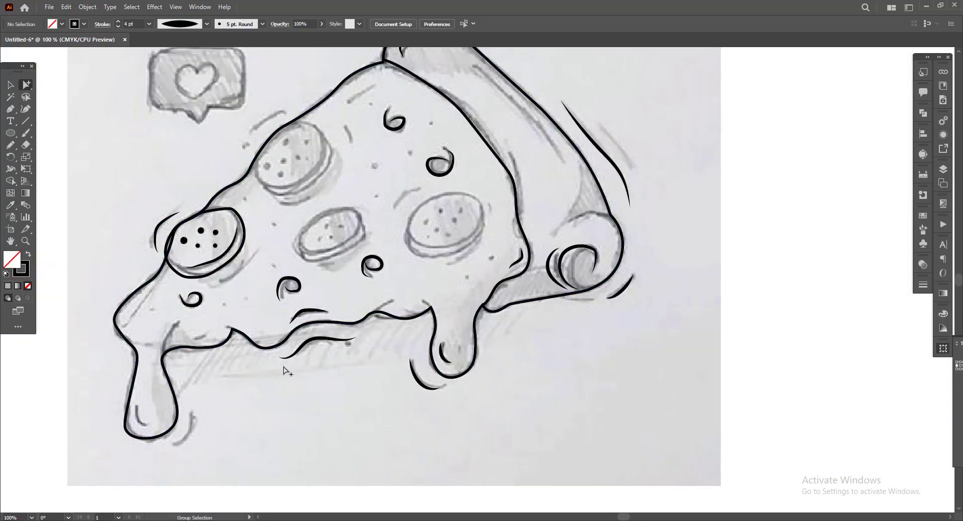
- Trace the outer oval of the small middle pepperoni with the Pencil tool
{"action": "scroll", "coordinate": [282, 368], "scroll_direction": "down", "scroll_amount": 1}
{"action": "scroll", "coordinate": [300, 381], "scroll_direction": "up", "scroll_amount": 2}
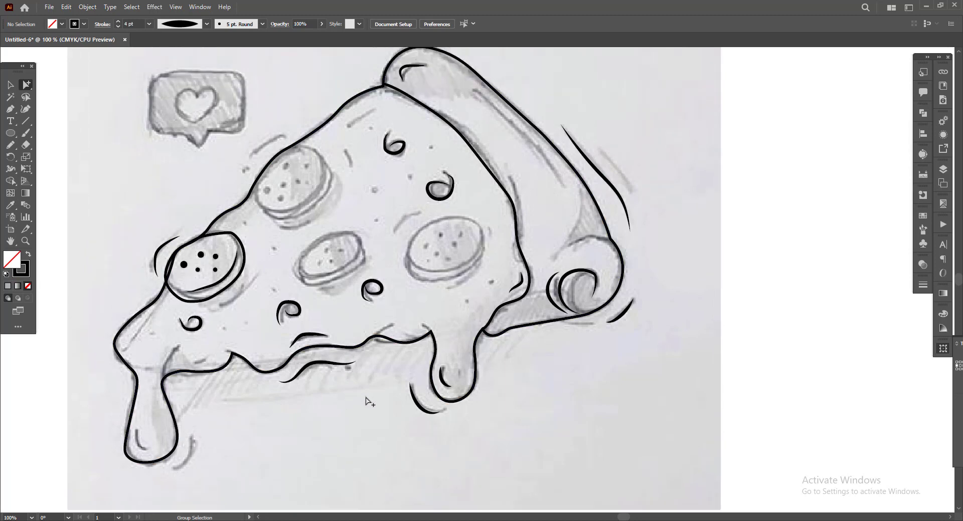
{"action": "scroll", "coordinate": [370, 402], "scroll_direction": "up", "scroll_amount": 1}
{"action": "scroll", "coordinate": [373, 387], "scroll_direction": "down", "scroll_amount": 1}
{"action": "left_click_drag", "start_coordinate": [371, 371], "coordinate": [385, 413]}
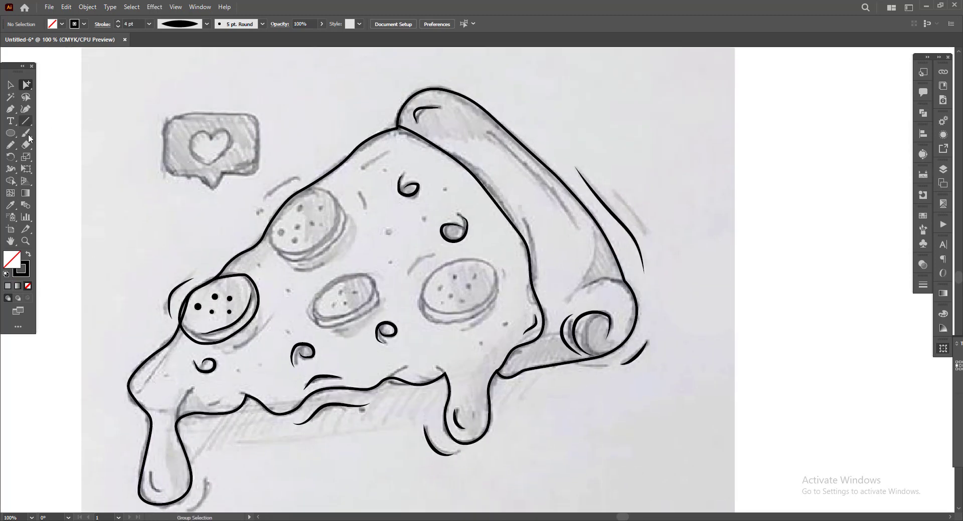
{"action": "left_click", "coordinate": [11, 145]}
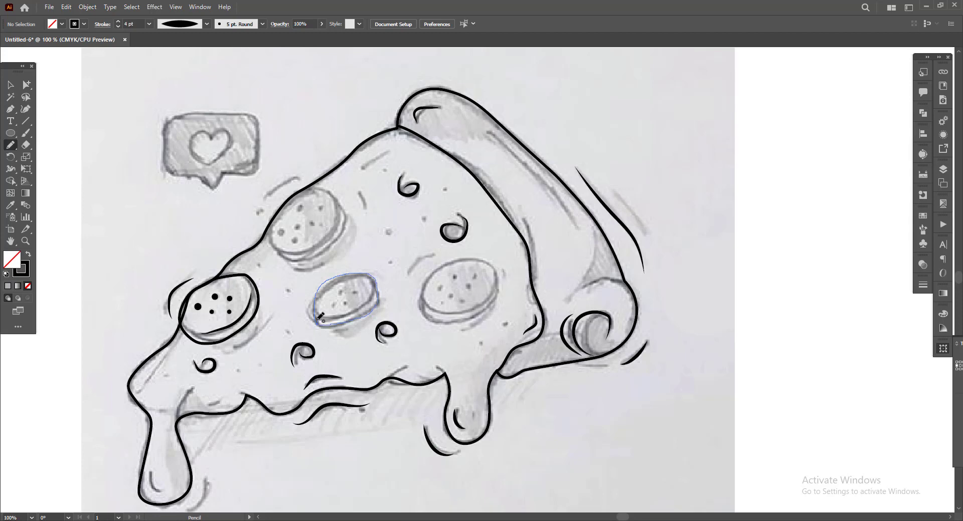
{"action": "left_click_drag", "start_coordinate": [320, 316], "coordinate": [321, 318]}
- Trace the right pepperoni's outer oval and inner rim arc with the Pencil tool
{"action": "mouse_move", "coordinate": [472, 316]}
{"action": "left_mouse_down"}
{"action": "mouse_move", "coordinate": [426, 274]}
{"action": "mouse_move", "coordinate": [497, 284]}
{"action": "left_mouse_up"}
{"action": "key", "text": "Delete"}
{"action": "key", "text": "ctrl+z"}
{"action": "scroll", "coordinate": [417, 307], "scroll_direction": "up", "scroll_amount": 2}
{"action": "mouse_move", "coordinate": [425, 285]}
{"action": "left_mouse_down"}
{"action": "mouse_move", "coordinate": [438, 253]}
{"action": "mouse_move", "coordinate": [570, 230]}
{"action": "mouse_move", "coordinate": [548, 322]}
{"action": "mouse_move", "coordinate": [424, 310]}
{"action": "mouse_move", "coordinate": [435, 278]}
{"action": "left_mouse_up"}
{"action": "scroll", "coordinate": [443, 297], "scroll_direction": "down", "scroll_amount": 1}
{"action": "left_click_drag", "start_coordinate": [537, 277], "coordinate": [489, 332]}
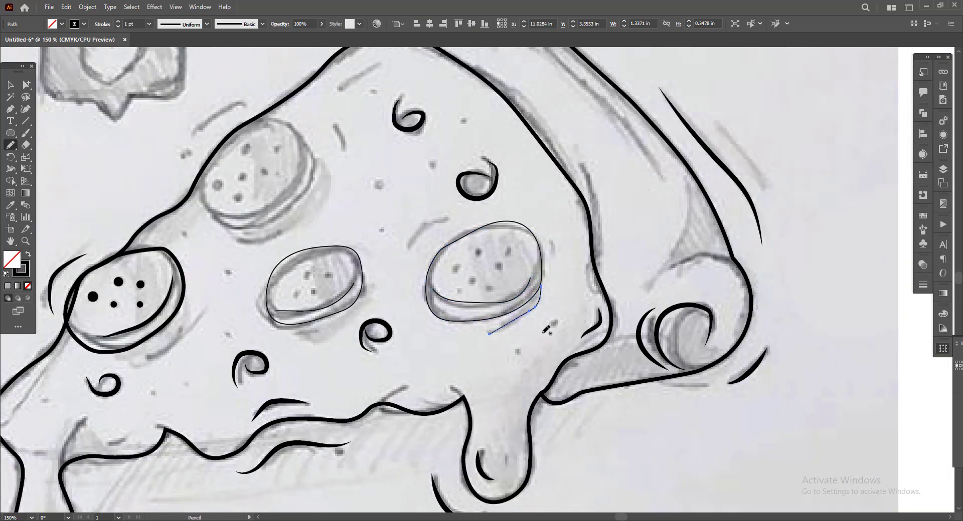
{"action": "scroll", "coordinate": [539, 344], "scroll_direction": "down", "scroll_amount": 2}
{"action": "key", "text": "ctrl+z"}
{"action": "scroll", "coordinate": [534, 344], "scroll_direction": "up", "scroll_amount": 2}
{"action": "scroll", "coordinate": [533, 342], "scroll_direction": "down", "scroll_amount": 1}
{"action": "scroll", "coordinate": [339, 260], "scroll_direction": "up", "scroll_amount": 2}
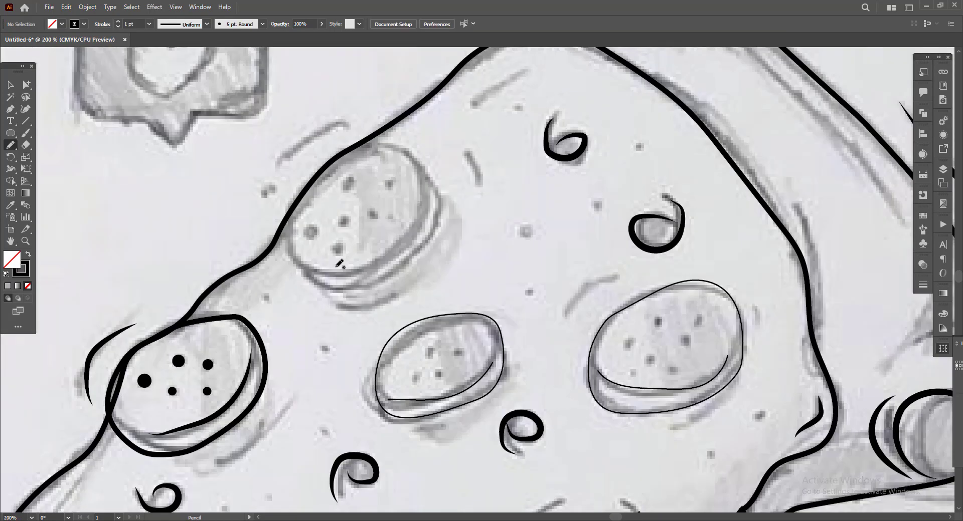
- Trace the upper-left pepperoni's outer oval and the shadow arc beneath it with the Pencil tool
{"action": "scroll", "coordinate": [358, 247], "scroll_direction": "down", "scroll_amount": 3}
{"action": "scroll", "coordinate": [378, 246], "scroll_direction": "up", "scroll_amount": 2}
{"action": "scroll", "coordinate": [369, 185], "scroll_direction": "up", "scroll_amount": 1}
{"action": "scroll", "coordinate": [346, 268], "scroll_direction": "down", "scroll_amount": 2}
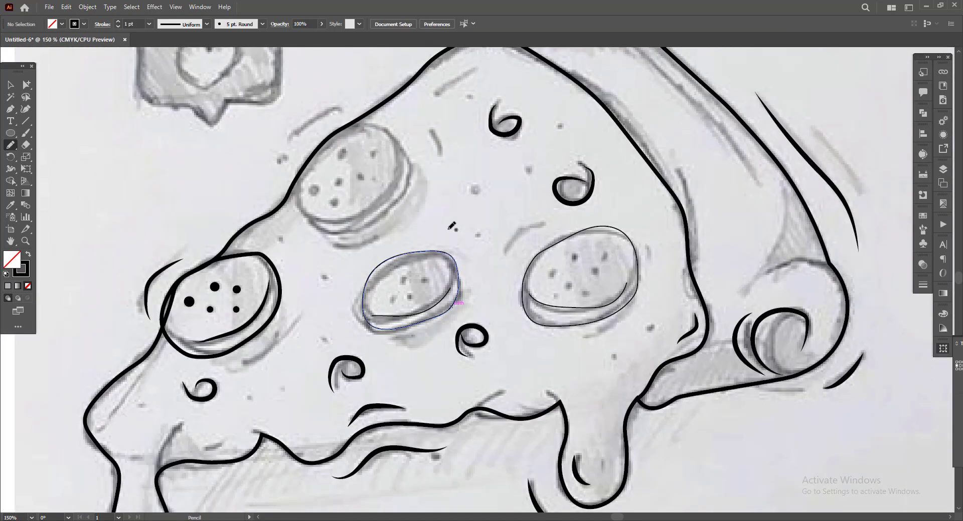
{"action": "left_click_drag", "start_coordinate": [502, 253], "coordinate": [404, 287]}
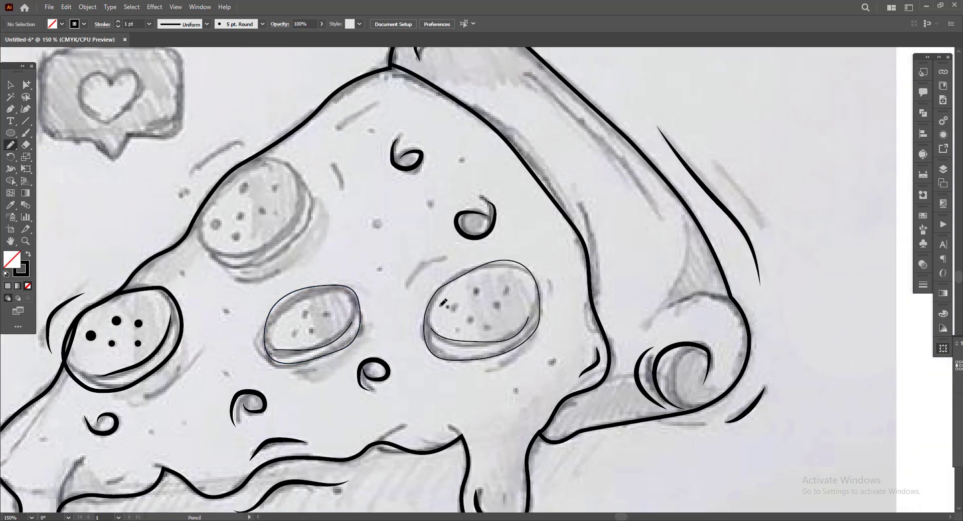
{"action": "left_click_drag", "start_coordinate": [208, 212], "coordinate": [300, 221]}
{"action": "key", "text": "ctrl+z"}
{"action": "left_click_drag", "start_coordinate": [293, 171], "coordinate": [292, 165]}
{"action": "key", "text": "ctrl+z"}
{"action": "left_click_drag", "start_coordinate": [257, 159], "coordinate": [280, 160]}
{"action": "left_click_drag", "start_coordinate": [206, 240], "coordinate": [254, 161]}
{"action": "mouse_move", "coordinate": [234, 280]}
{"action": "left_mouse_down"}
{"action": "mouse_move", "coordinate": [304, 254]}
{"action": "mouse_move", "coordinate": [282, 204]}
{"action": "mouse_move", "coordinate": [283, 227]}
{"action": "left_mouse_up"}
- Trace the short crease above the left cheese drip and give it a 5 pt stroke tapered at both ends
{"action": "key", "text": "a"}
{"action": "left_click", "coordinate": [366, 292]}
{"action": "scroll", "coordinate": [340, 231], "scroll_direction": "up", "scroll_amount": 2}
{"action": "key", "text": "l"}
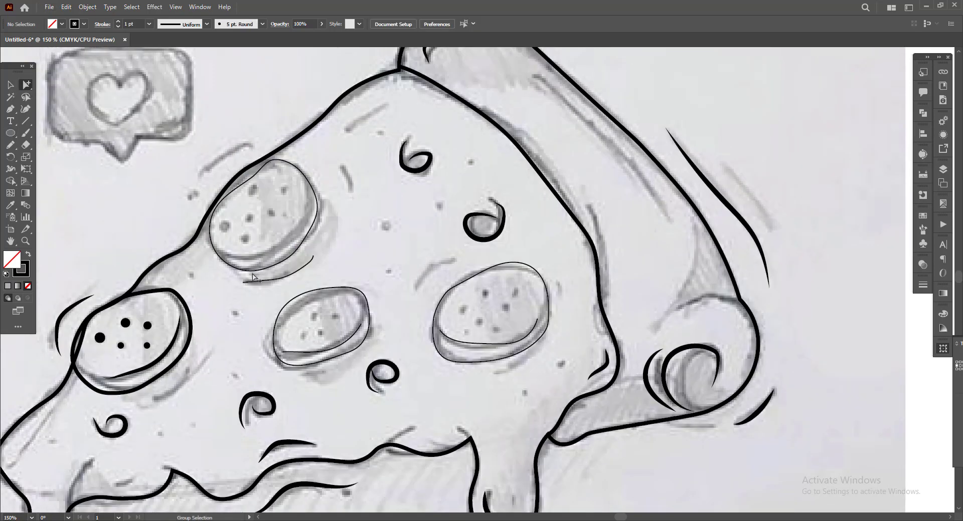
{"action": "scroll", "coordinate": [308, 262], "scroll_direction": "down", "scroll_amount": 2}
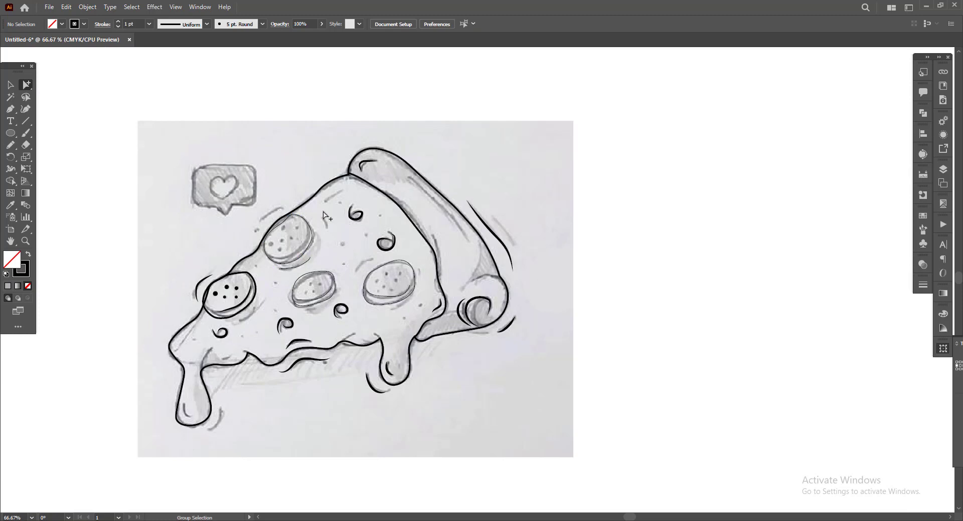
{"action": "scroll", "coordinate": [250, 395], "scroll_direction": "up", "scroll_amount": 2}
{"action": "key", "text": "i"}
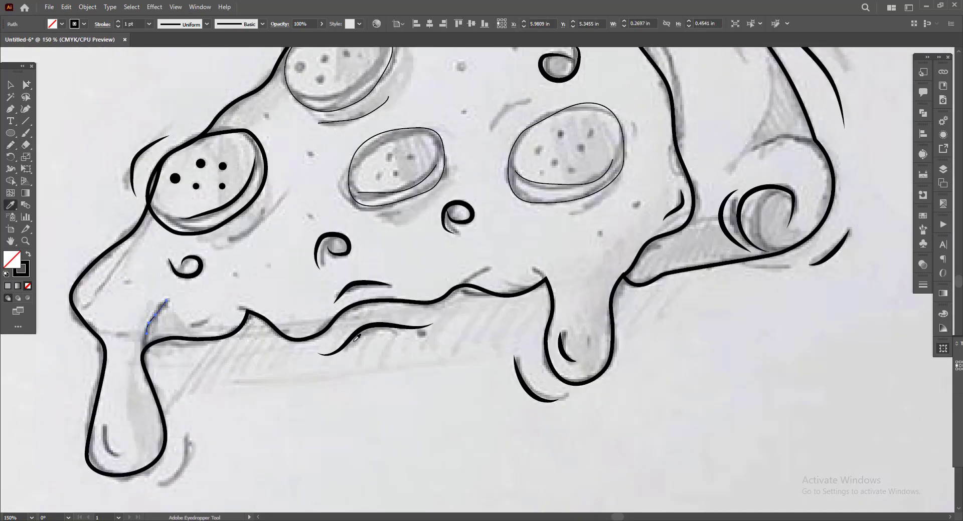
{"action": "left_click", "coordinate": [84, 215]}
{"action": "left_click", "coordinate": [144, 217]}
- Trace the highlight inside the left drip and the small curve on the cheese edge beside it with tapered 5 pt strokes
{"action": "key", "text": "n"}
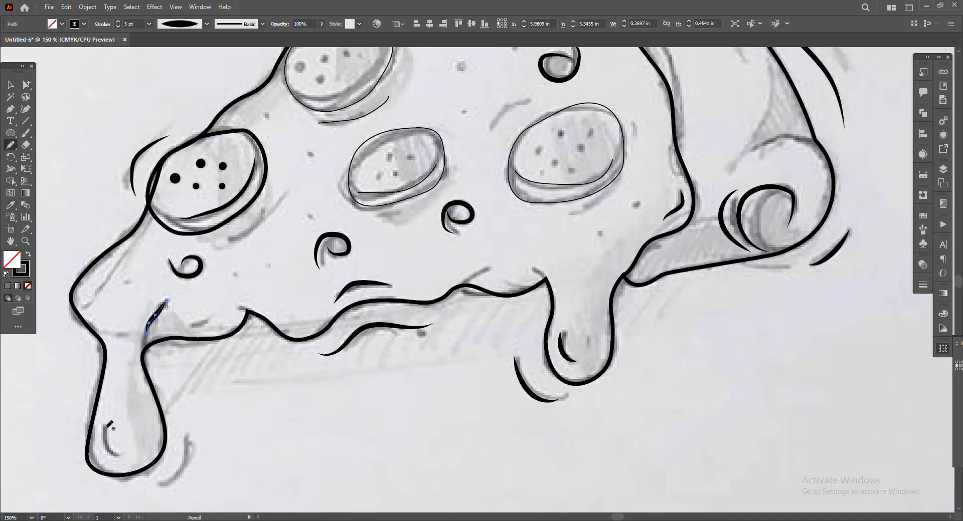
{"action": "left_click_drag", "start_coordinate": [105, 426], "coordinate": [129, 453]}
{"action": "key", "text": "i"}
{"action": "left_click", "coordinate": [143, 217]}
{"action": "left_click", "coordinate": [206, 24]}
{"action": "left_click", "coordinate": [175, 56]}
{"action": "left_click", "coordinate": [296, 370], "text": "ctrl"}
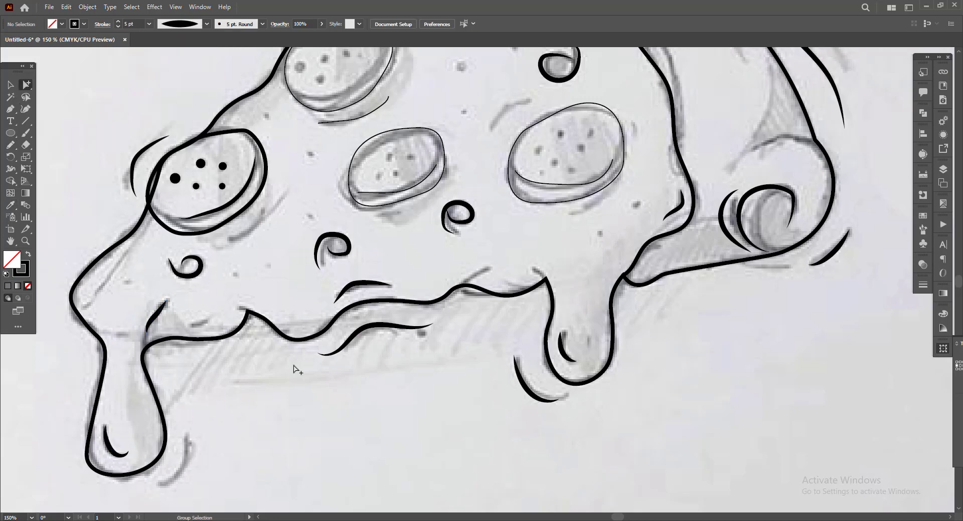
{"action": "scroll", "coordinate": [243, 408], "scroll_direction": "down", "scroll_amount": 2}
{"action": "scroll", "coordinate": [249, 414], "scroll_direction": "up", "scroll_amount": 1}
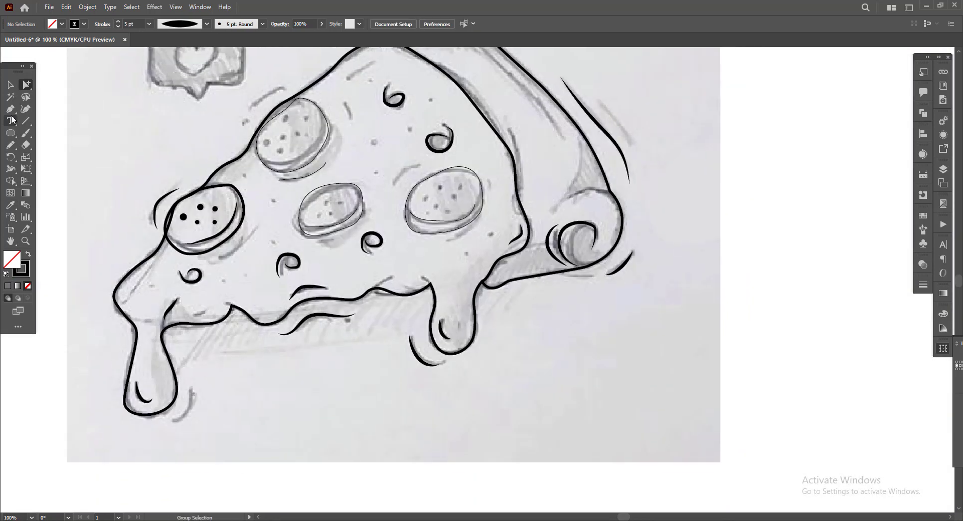
{"action": "scroll", "coordinate": [283, 359], "scroll_direction": "down", "scroll_amount": 1}
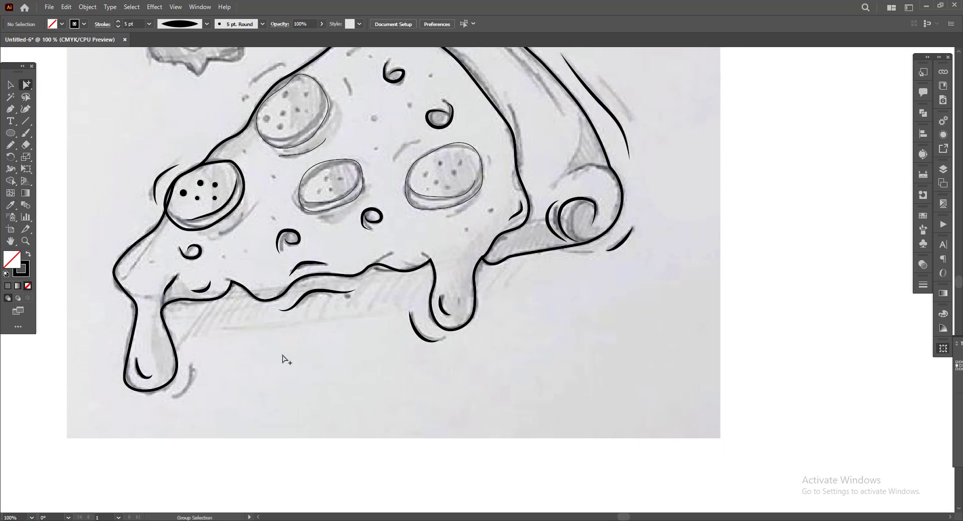
- Trace the long crease along the crust with the Pencil tool and give it a 4 pt stroke tapered at both ends
{"action": "scroll", "coordinate": [286, 360], "scroll_direction": "up", "scroll_amount": 4}
{"action": "key", "text": "n"}
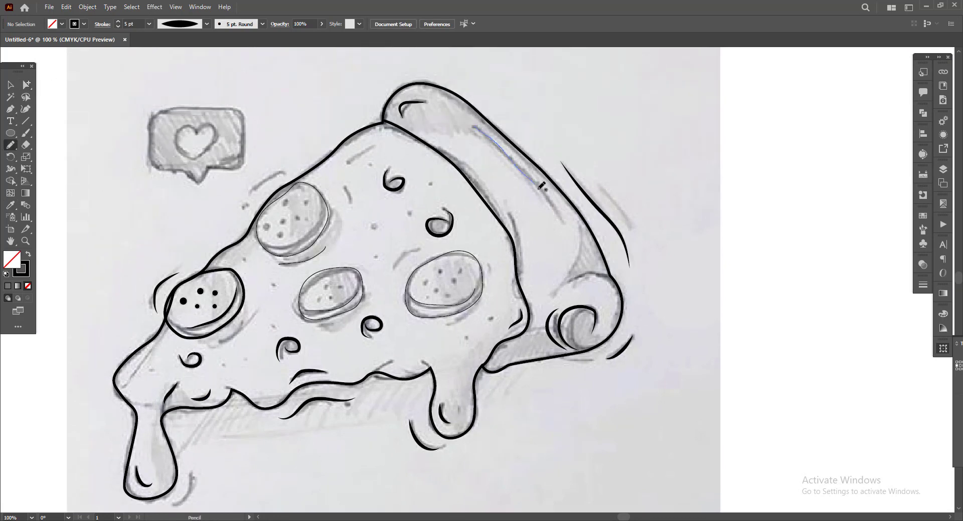
{"action": "left_click_drag", "start_coordinate": [539, 188], "coordinate": [557, 222]}
{"action": "left_click", "coordinate": [10, 205]}
{"action": "left_click", "coordinate": [321, 164]}
{"action": "left_click", "coordinate": [207, 24]}
{"action": "left_click", "coordinate": [176, 55]}
{"action": "left_click", "coordinate": [26, 85]}
{"action": "left_click", "coordinate": [672, 162]}
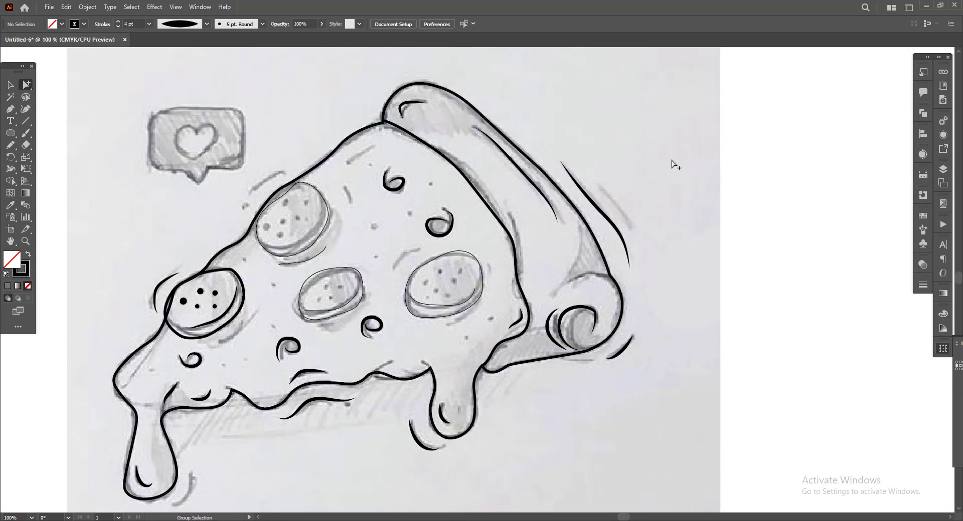
- Select the sketch image behind the line art and lock it
{"action": "scroll", "coordinate": [625, 166], "scroll_direction": "down", "scroll_amount": 1}
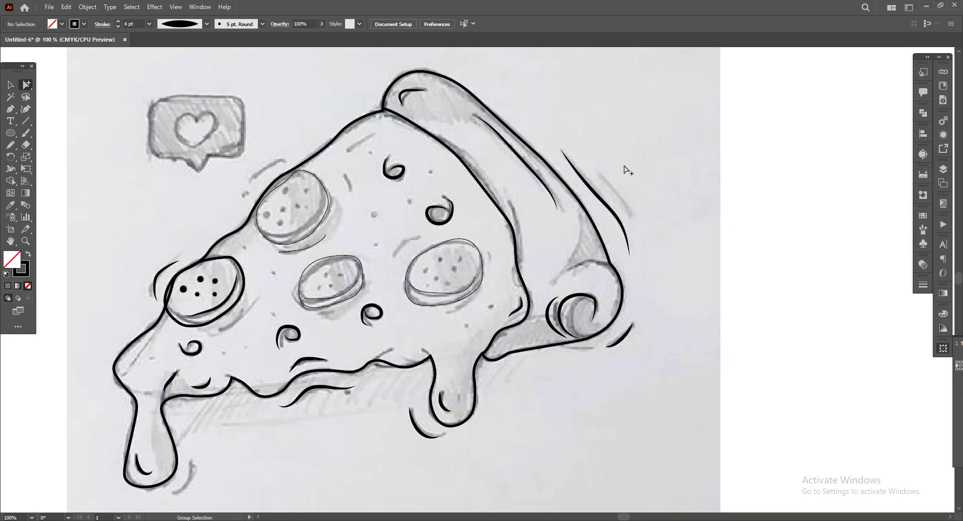
{"action": "left_click", "coordinate": [393, 92]}
{"action": "left_click", "coordinate": [521, 117]}
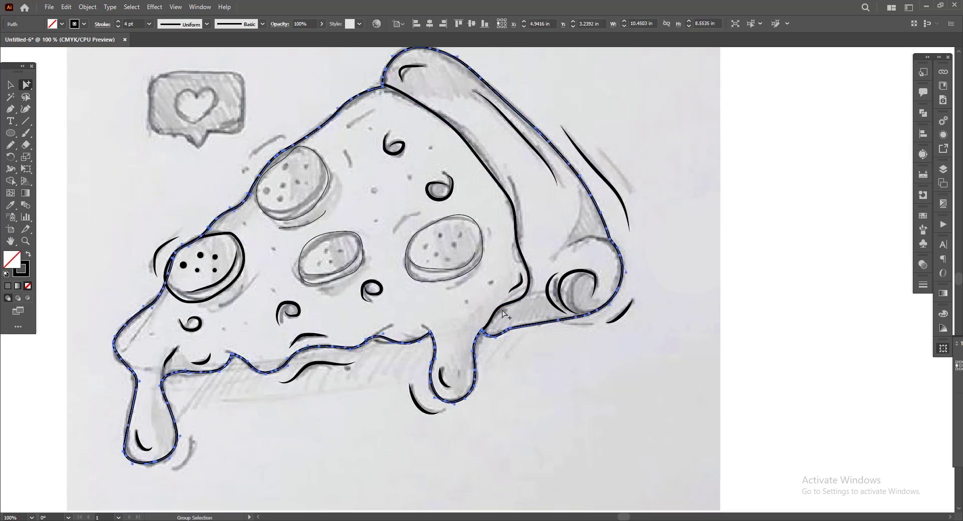
{"action": "left_click", "coordinate": [503, 308]}
{"action": "left_click", "coordinate": [537, 364]}
{"action": "scroll", "coordinate": [377, 256], "scroll_direction": "down", "scroll_amount": 2}
{"action": "left_click", "coordinate": [527, 377]}
{"action": "scroll", "coordinate": [408, 361], "scroll_direction": "right", "scroll_amount": 1}
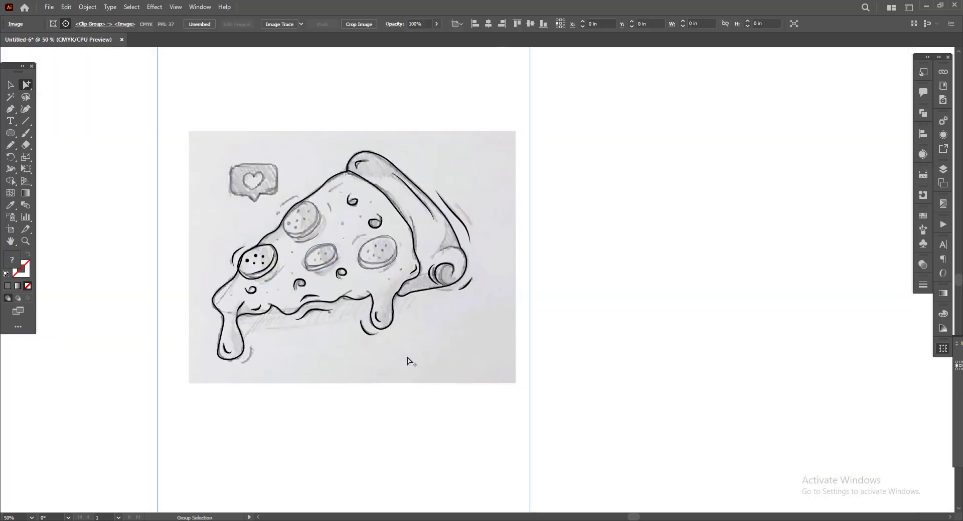
{"action": "key", "text": "ctrl+2"}
- Draw six small solid black ellipses without a stroke over the sketched dots on the upper-left pepperoni
{"action": "scroll", "coordinate": [294, 230], "scroll_direction": "up", "scroll_amount": 2}
{"action": "left_click", "coordinate": [10, 133]}
{"action": "scroll", "coordinate": [348, 213], "scroll_direction": "up", "scroll_amount": 2}
{"action": "mouse_move", "coordinate": [252, 165]}
{"action": "left_mouse_down"}
{"action": "mouse_move", "coordinate": [263, 177]}
{"action": "mouse_move", "coordinate": [302, 174]}
{"action": "mouse_move", "coordinate": [285, 204]}
{"action": "mouse_move", "coordinate": [314, 208]}
{"action": "left_mouse_up"}
{"action": "key", "text": "shift+x"}
{"action": "scroll", "coordinate": [269, 201], "scroll_direction": "up", "scroll_amount": 3}
{"action": "left_click_drag", "start_coordinate": [216, 217], "coordinate": [230, 232]}
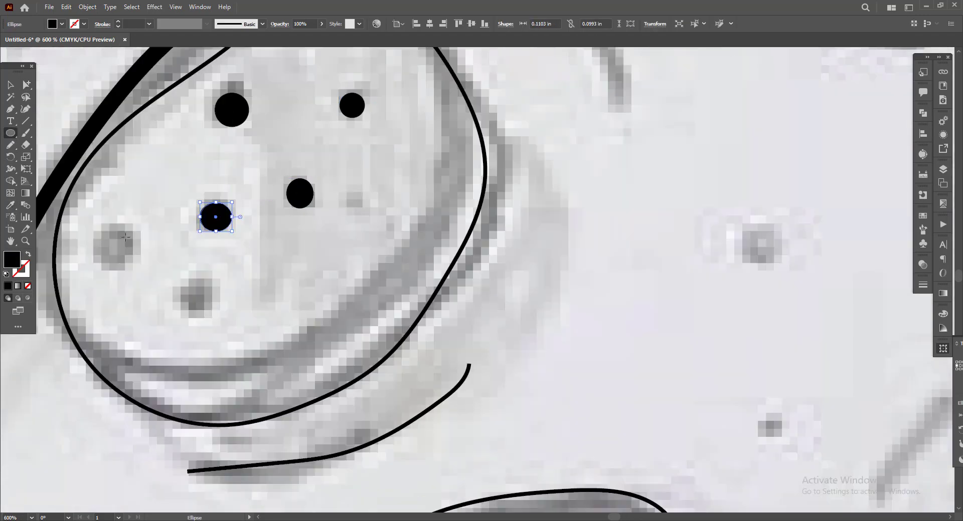
{"action": "left_click_drag", "start_coordinate": [118, 250], "coordinate": [135, 268]}
{"action": "left_click_drag", "start_coordinate": [196, 300], "coordinate": [213, 317]}
- Draw seven small black ellipses over the specks scattered across the upper and middle cheese
{"action": "scroll", "coordinate": [124, 290], "scroll_direction": "down", "scroll_amount": 3}
{"action": "left_click_drag", "start_coordinate": [337, 276], "coordinate": [344, 282]}
{"action": "left_click_drag", "start_coordinate": [328, 153], "coordinate": [331, 156]}
{"action": "left_click_drag", "start_coordinate": [401, 242], "coordinate": [414, 254]}
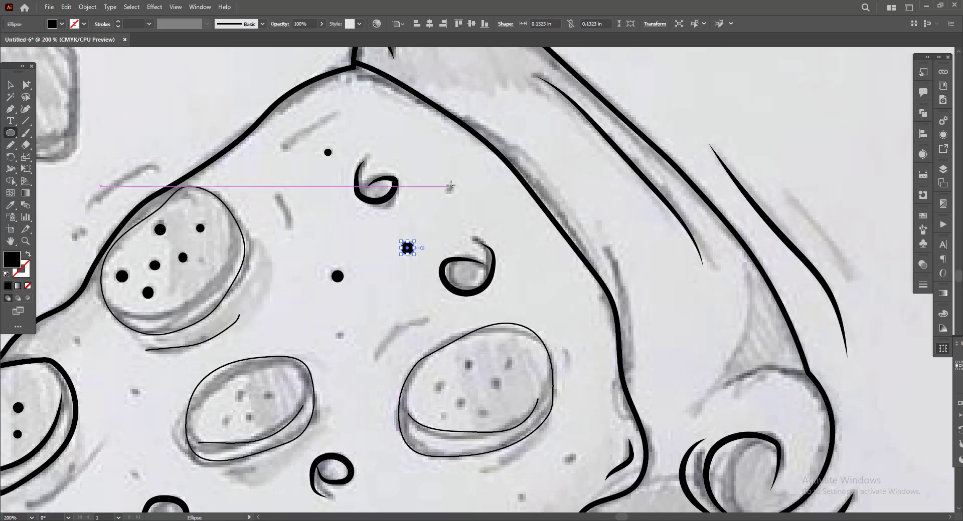
{"action": "left_click_drag", "start_coordinate": [444, 186], "coordinate": [455, 198]}
{"action": "left_click_drag", "start_coordinate": [339, 337], "coordinate": [345, 340]}
{"action": "left_click_drag", "start_coordinate": [127, 386], "coordinate": [141, 400]}
{"action": "left_click_drag", "start_coordinate": [71, 338], "coordinate": [80, 347]}
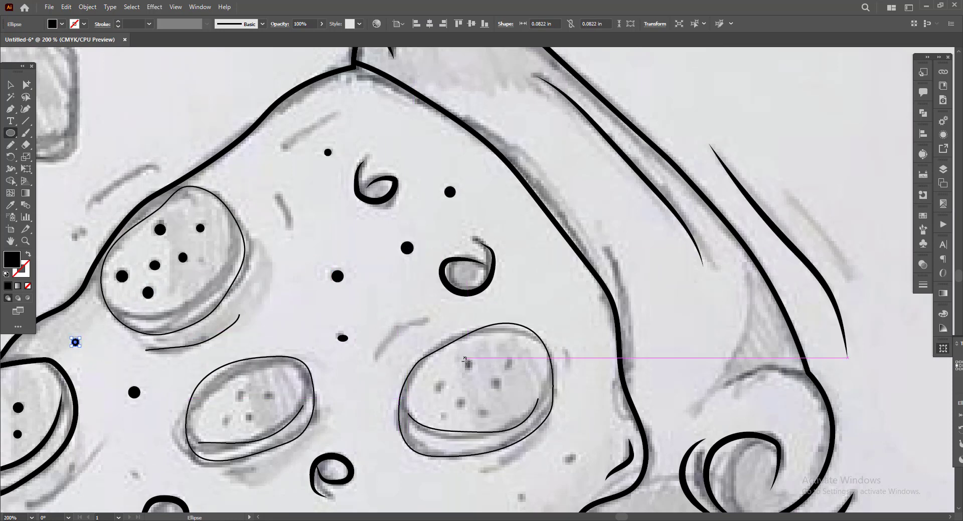
- Draw seven small black ellipses of varying size over the dots on the right pepperoni
{"action": "left_click_drag", "start_coordinate": [465, 358], "coordinate": [472, 370]}
{"action": "left_click_drag", "start_coordinate": [434, 383], "coordinate": [472, 413]}
{"action": "mouse_move", "coordinate": [490, 378]}
{"action": "left_mouse_down"}
{"action": "mouse_move", "coordinate": [498, 387]}
{"action": "mouse_move", "coordinate": [518, 373]}
{"action": "left_mouse_up"}
{"action": "mouse_move", "coordinate": [443, 415]}
{"action": "left_mouse_down"}
{"action": "mouse_move", "coordinate": [453, 425]}
{"action": "mouse_move", "coordinate": [489, 420]}
{"action": "left_mouse_up"}
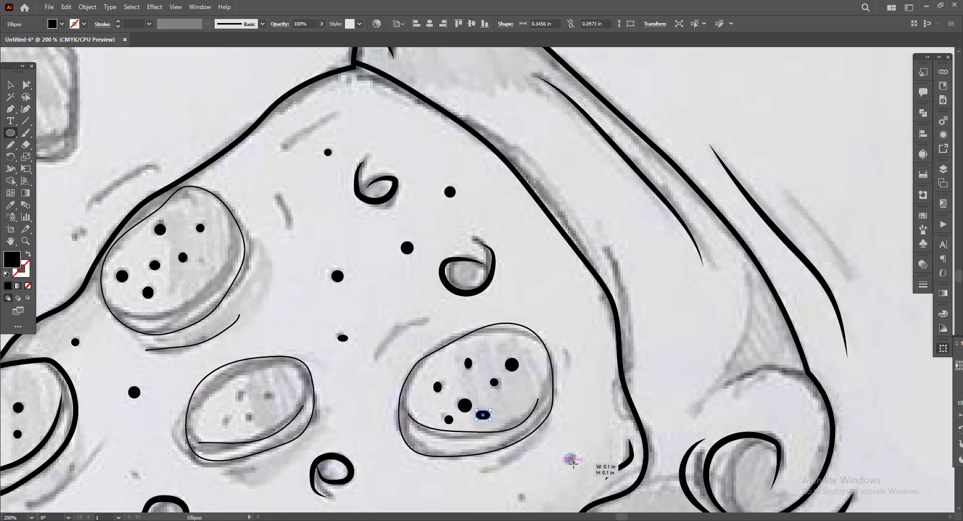
- Draw two black dots on the cheese near the right edge and four on the small middle pepperoni
{"action": "left_click_drag", "start_coordinate": [564, 453], "coordinate": [575, 463]}
{"action": "scroll", "coordinate": [562, 451], "scroll_direction": "down", "scroll_amount": 3}
{"action": "left_click_drag", "start_coordinate": [516, 495], "coordinate": [527, 505]}
{"action": "left_click_drag", "start_coordinate": [237, 391], "coordinate": [248, 402]}
{"action": "mouse_move", "coordinate": [267, 321]}
{"action": "left_mouse_down"}
{"action": "mouse_move", "coordinate": [278, 331]}
{"action": "mouse_move", "coordinate": [235, 355]}
{"action": "left_mouse_up"}
- Draw black ellipses over the remaining sketched specks on the lower-left part of the cheese
{"action": "scroll", "coordinate": [252, 236], "scroll_direction": "down", "scroll_amount": 2}
{"action": "scroll", "coordinate": [340, 271], "scroll_direction": "down", "scroll_amount": 1}
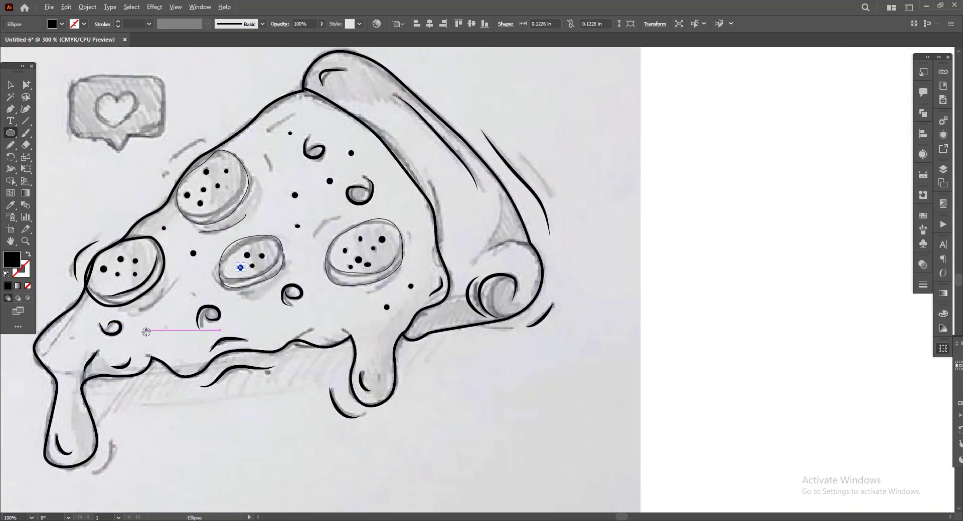
{"action": "scroll", "coordinate": [146, 330], "scroll_direction": "up", "scroll_amount": 2}
{"action": "left_click_drag", "start_coordinate": [136, 331], "coordinate": [146, 344]}
{"action": "left_click_drag", "start_coordinate": [238, 253], "coordinate": [247, 262]}
{"action": "scroll", "coordinate": [246, 262], "scroll_direction": "down", "scroll_amount": 3}
{"action": "scroll", "coordinate": [416, 334], "scroll_direction": "down", "scroll_amount": 1}
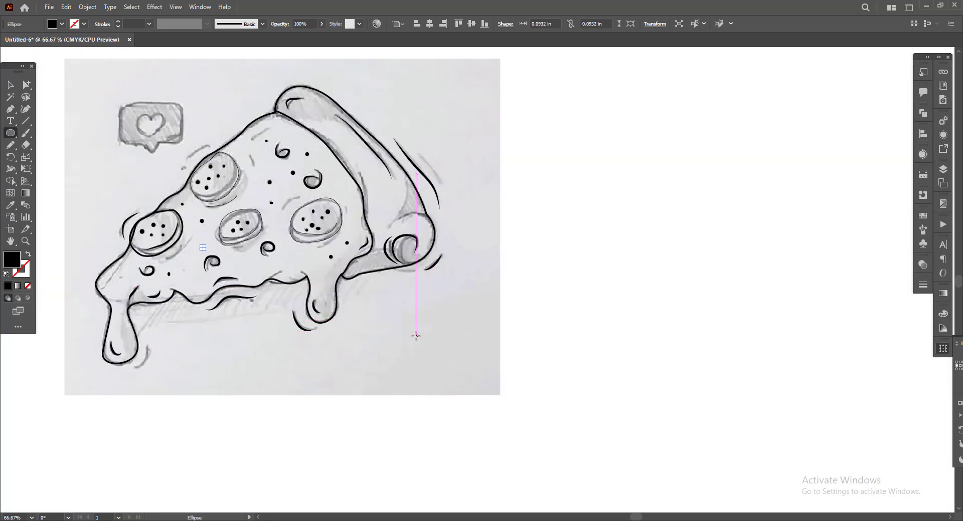
{"action": "scroll", "coordinate": [419, 335], "scroll_direction": "up", "scroll_amount": 4}
- Trace the curved motion line beside the left drip with the Pencil tool and give it a tapered 4 pt stroke
{"action": "key", "text": "v"}
{"action": "left_click", "coordinate": [599, 300]}
{"action": "scroll", "coordinate": [468, 268], "scroll_direction": "down", "scroll_amount": 1}
{"action": "left_click", "coordinate": [332, 392]}
{"action": "left_click", "coordinate": [14, 145]}
{"action": "scroll", "coordinate": [169, 375], "scroll_direction": "up", "scroll_amount": 3}
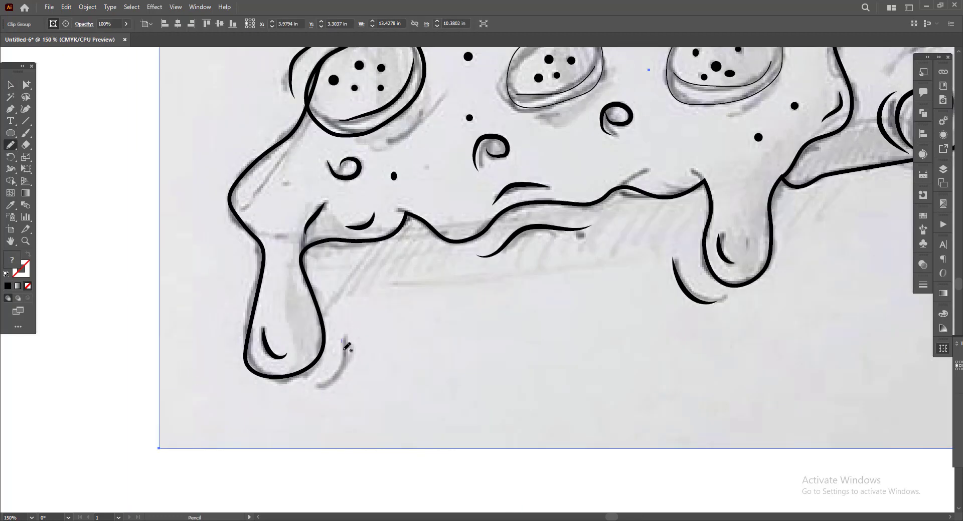
{"action": "left_click_drag", "start_coordinate": [343, 340], "coordinate": [319, 386]}
{"action": "key", "text": "i"}
{"action": "left_click", "coordinate": [260, 264]}
{"action": "left_click", "coordinate": [194, 26]}
{"action": "left_click", "coordinate": [176, 56]}
{"action": "left_click", "coordinate": [91, 250]}
- Draw two small unfilled circles with a 1 pt stroke on the cheese above the left drip
{"action": "scroll", "coordinate": [93, 250], "scroll_direction": "down", "scroll_amount": 2}
{"action": "scroll", "coordinate": [95, 256], "scroll_direction": "up", "scroll_amount": 3}
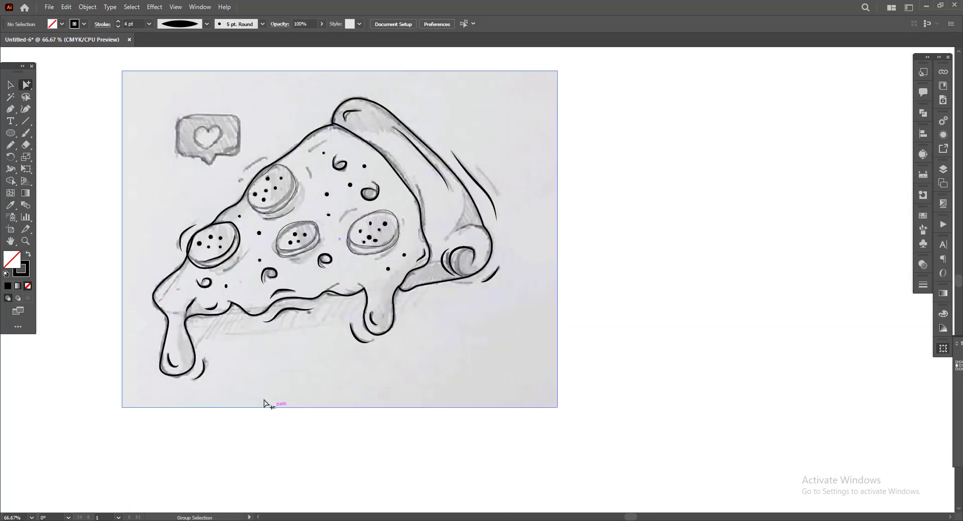
{"action": "left_click", "coordinate": [10, 133]}
{"action": "scroll", "coordinate": [138, 261], "scroll_direction": "up", "scroll_amount": 2}
{"action": "left_click_drag", "start_coordinate": [219, 376], "coordinate": [230, 386]}
{"action": "left_click_drag", "start_coordinate": [225, 325], "coordinate": [236, 336]}
{"action": "scroll", "coordinate": [245, 350], "scroll_direction": "down", "scroll_amount": 4}
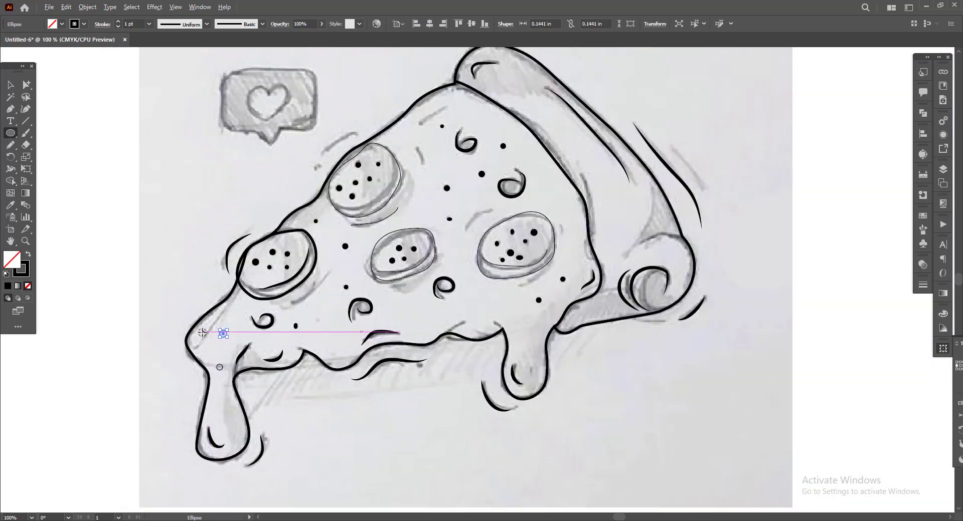
- Draw a rectangle over the sketched speech bubble and round its corners to match the sketch
{"action": "scroll", "coordinate": [225, 190], "scroll_direction": "up", "scroll_amount": 4}
{"action": "key", "text": "m"}
{"action": "left_click_drag", "start_coordinate": [161, 144], "coordinate": [306, 236]}
{"action": "left_click_drag", "start_coordinate": [299, 151], "coordinate": [286, 172]}
{"action": "left_click", "coordinate": [11, 84]}
{"action": "left_click", "coordinate": [273, 293]}
{"action": "scroll", "coordinate": [274, 294], "scroll_direction": "down", "scroll_amount": 1}
{"action": "left_click", "coordinate": [92, 246]}
- Add three anchor points on the bubble's bottom edge and pull the middle one down to form the pointed tail
{"action": "scroll", "coordinate": [252, 255], "scroll_direction": "up", "scroll_amount": 2}
{"action": "left_click", "coordinate": [10, 110]}
{"action": "left_click", "coordinate": [221, 254]}
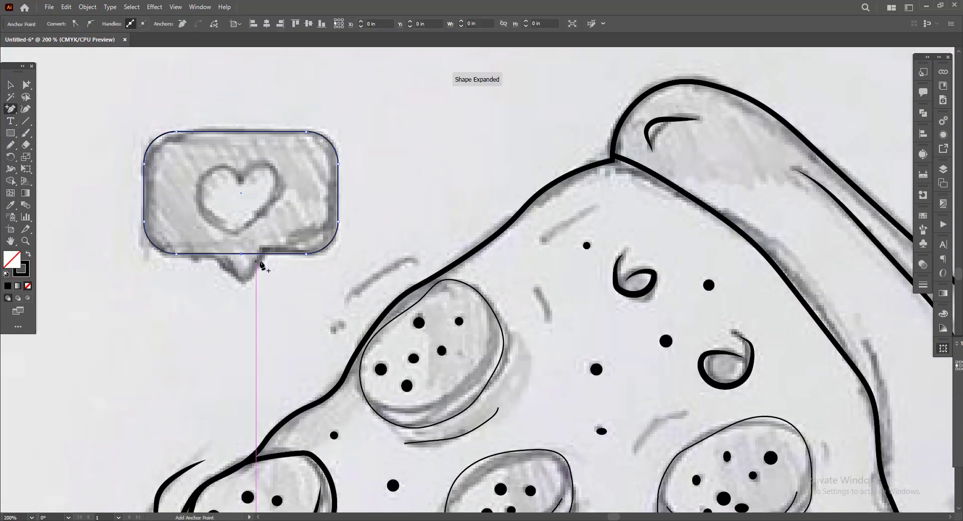
{"action": "left_click", "coordinate": [261, 255]}
{"action": "left_click", "coordinate": [246, 255]}
{"action": "left_click_drag", "start_coordinate": [26, 85], "coordinate": [65, 85]}
{"action": "left_click_drag", "start_coordinate": [246, 255], "coordinate": [243, 280]}
{"action": "scroll", "coordinate": [267, 321], "scroll_direction": "down", "scroll_amount": 2}
{"action": "left_click", "coordinate": [192, 274]}
{"action": "scroll", "coordinate": [213, 265], "scroll_direction": "up", "scroll_amount": 1}
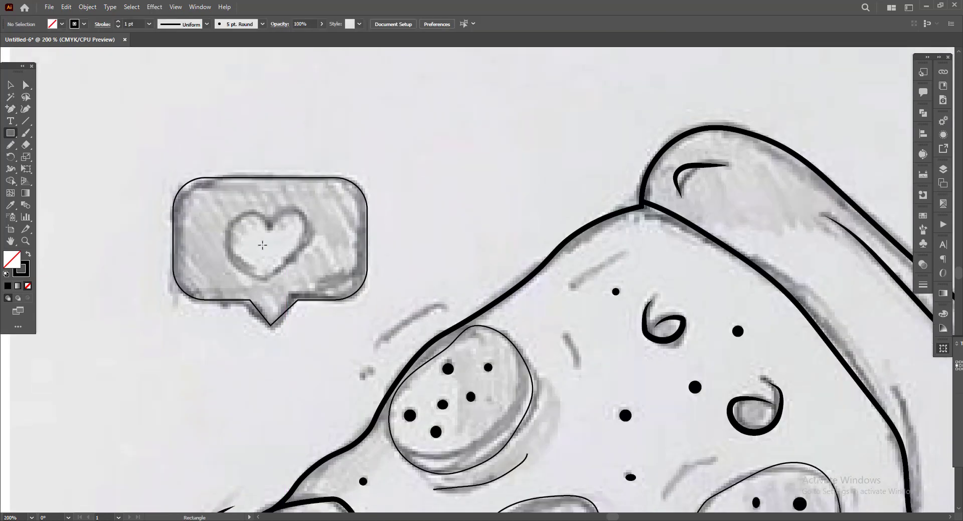
{"action": "mouse_move", "coordinate": [262, 240]}
{"action": "left_mouse_down"}
{"action": "mouse_move", "coordinate": [284, 218]}
{"action": "mouse_move", "coordinate": [220, 271]}
{"action": "left_mouse_up"}
{"action": "left_click", "coordinate": [26, 85]}
{"action": "left_click", "coordinate": [277, 225]}
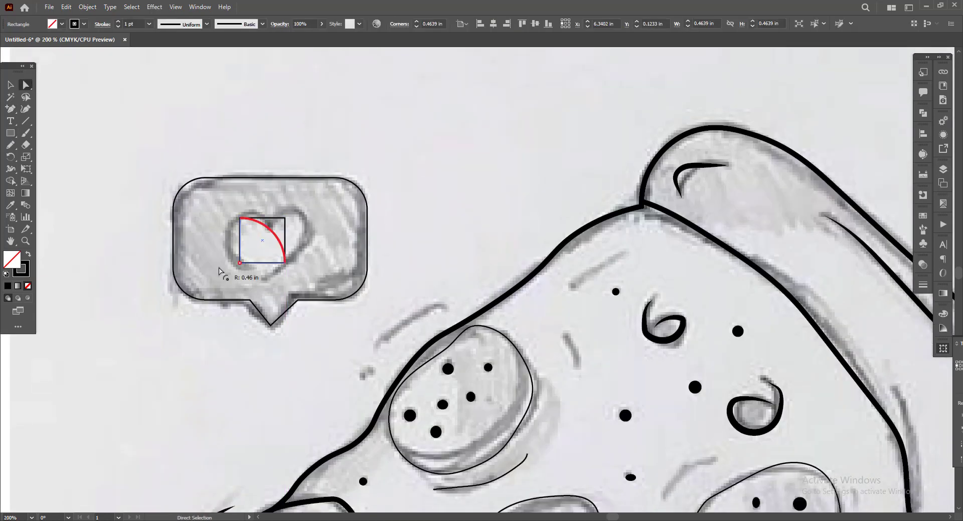
{"action": "key", "text": "Delete"}
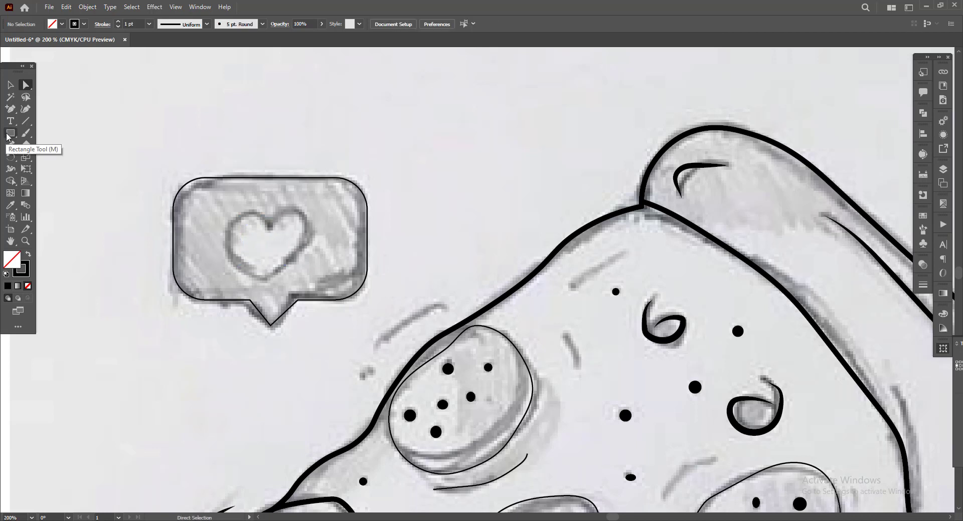
- Trace half of the sketched heart in the speech bubble with the Pen tool, from the top notch to the bottom tip
{"action": "left_click", "coordinate": [7, 137]}
{"action": "left_click", "coordinate": [10, 109]}
{"action": "left_click", "coordinate": [269, 224]}
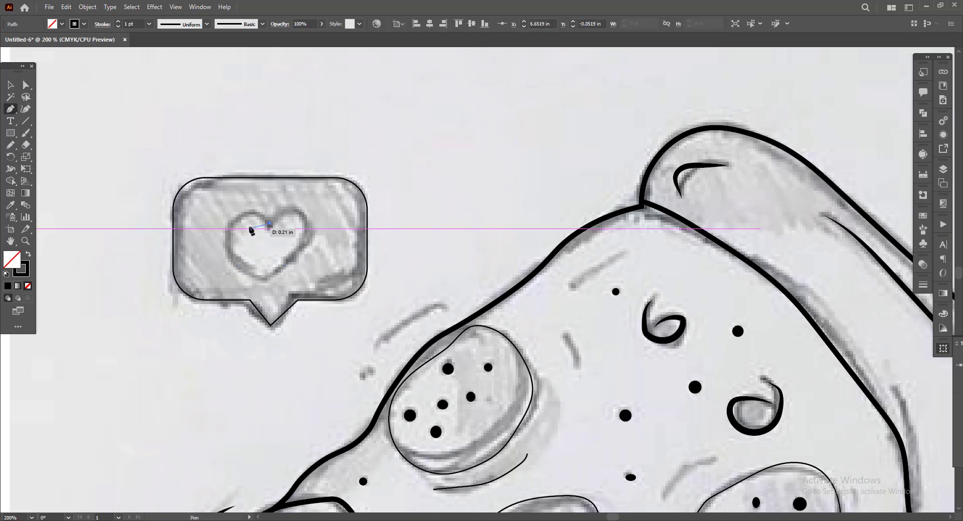
{"action": "left_click_drag", "start_coordinate": [304, 214], "coordinate": [281, 230]}
{"action": "left_click", "coordinate": [270, 224]}
{"action": "key", "text": "v"}
- Mirror a copy of the half heart across the vertical axis, align both halves and unite them into one heart
{"action": "key", "text": "o"}
{"action": "double_click", "coordinate": [11, 157]}
{"action": "left_click", "coordinate": [484, 329]}
{"action": "scroll", "coordinate": [476, 249], "scroll_direction": "up", "scroll_amount": 2}
{"action": "key", "text": "v"}
{"action": "left_click_drag", "start_coordinate": [224, 206], "coordinate": [202, 206]}
{"action": "left_click", "coordinate": [276, 218], "text": "shift"}
{"action": "key", "text": "ctrl+j"}
{"action": "scroll", "coordinate": [254, 228], "scroll_direction": "down", "scroll_amount": 2}
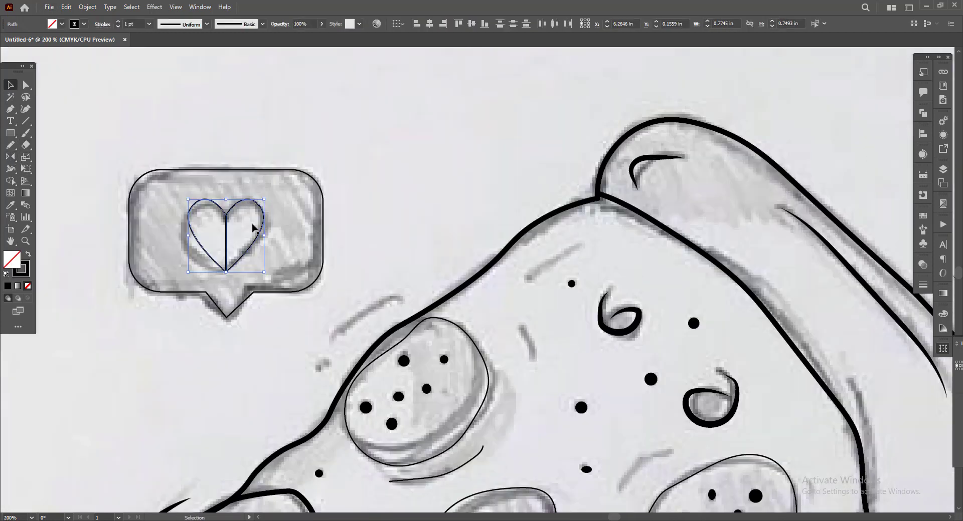
{"action": "left_click", "coordinate": [922, 114]}
- Give the pizza slice's outer outline a dark brown 7 pt stroke
{"action": "key", "text": "ctrl+0"}
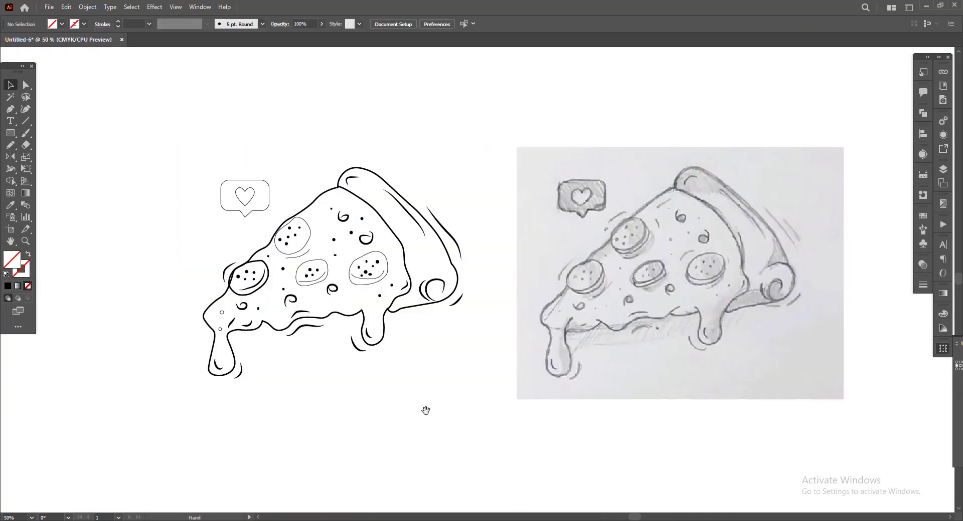
{"action": "left_click_drag", "start_coordinate": [426, 411], "coordinate": [424, 412]}
{"action": "left_click_drag", "start_coordinate": [353, 334], "coordinate": [342, 322]}
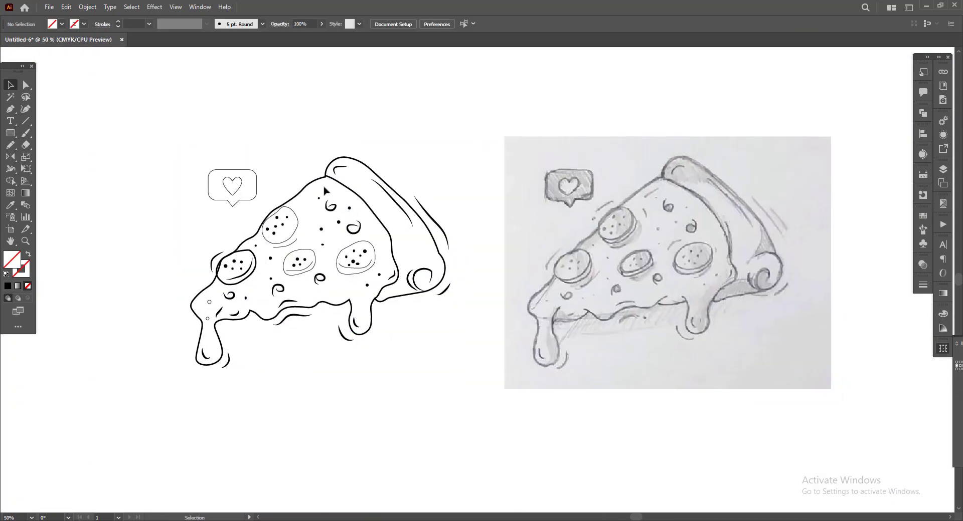
{"action": "left_click", "coordinate": [325, 177]}
{"action": "left_click", "coordinate": [84, 24]}
{"action": "left_click", "coordinate": [91, 55]}
{"action": "left_click", "coordinate": [6, 60]}
{"action": "left_click", "coordinate": [119, 25]}
{"action": "left_click", "coordinate": [118, 22]}
{"action": "left_click", "coordinate": [119, 22]}
{"action": "left_click", "coordinate": [119, 22]}
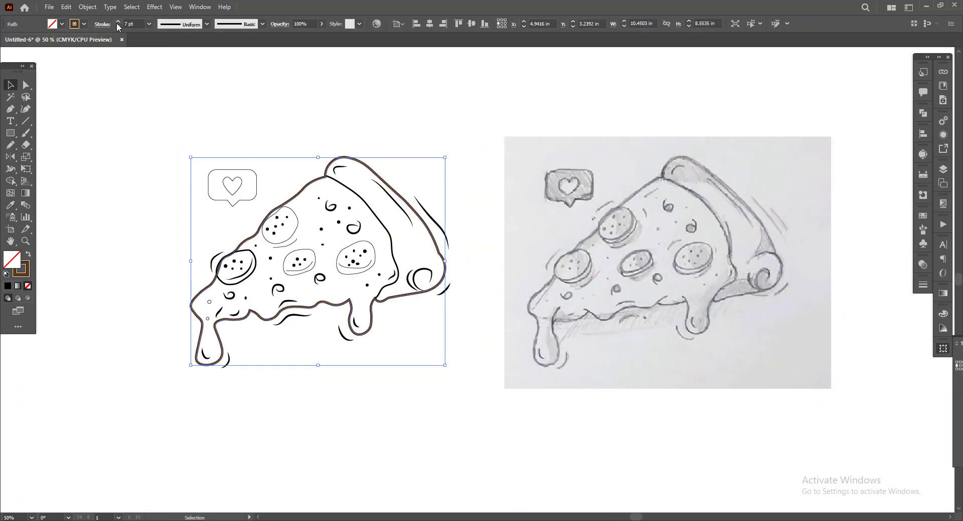
{"action": "left_click", "coordinate": [84, 24]}
{"action": "left_click", "coordinate": [96, 55]}
- Fill the pizza slice with yellow at C 0, M 12, Y 100, K 0
{"action": "left_click", "coordinate": [266, 120]}
{"action": "left_click", "coordinate": [346, 156]}
{"action": "left_click", "coordinate": [61, 24]}
{"action": "left_click", "coordinate": [98, 41]}
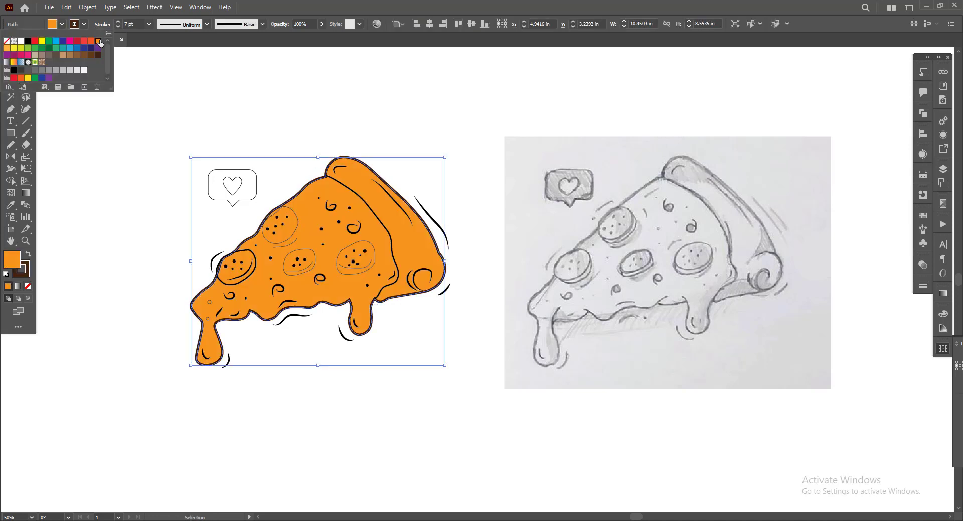
{"action": "left_click", "coordinate": [7, 49]}
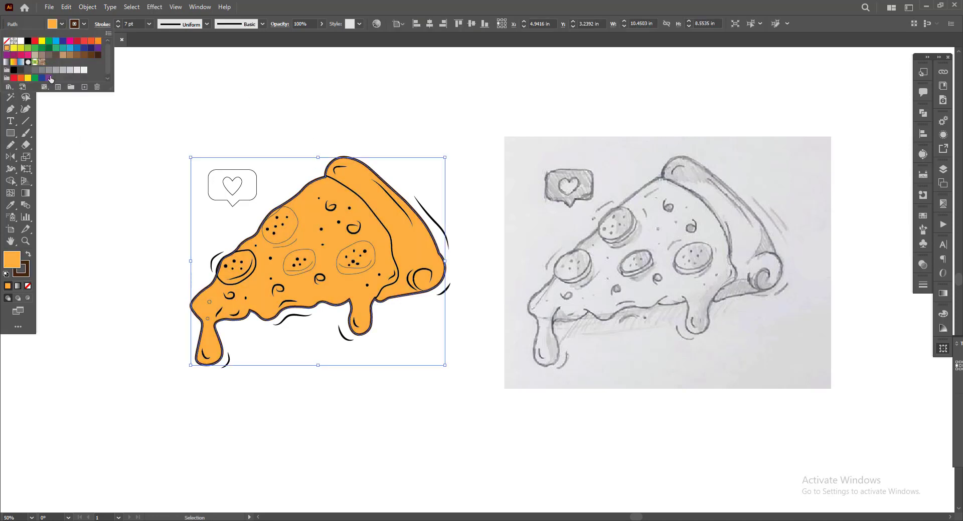
{"action": "left_click", "coordinate": [946, 320]}
{"action": "left_click_drag", "start_coordinate": [865, 343], "coordinate": [856, 342]}
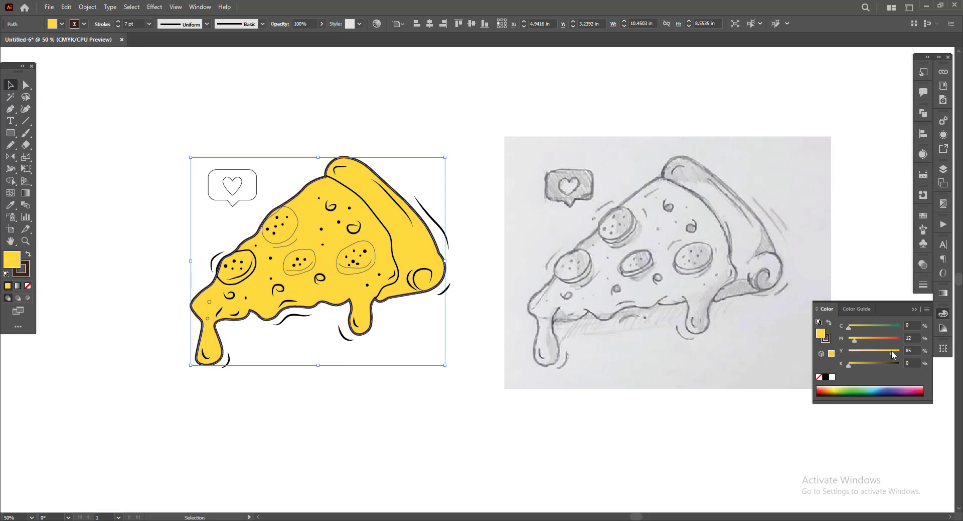
{"action": "left_click", "coordinate": [425, 464]}
- Give the lower-left pepperoni's outline a dark brown 6 pt stroke
{"action": "scroll", "coordinate": [301, 261], "scroll_direction": "up", "scroll_amount": 3}
{"action": "left_click", "coordinate": [233, 249]}
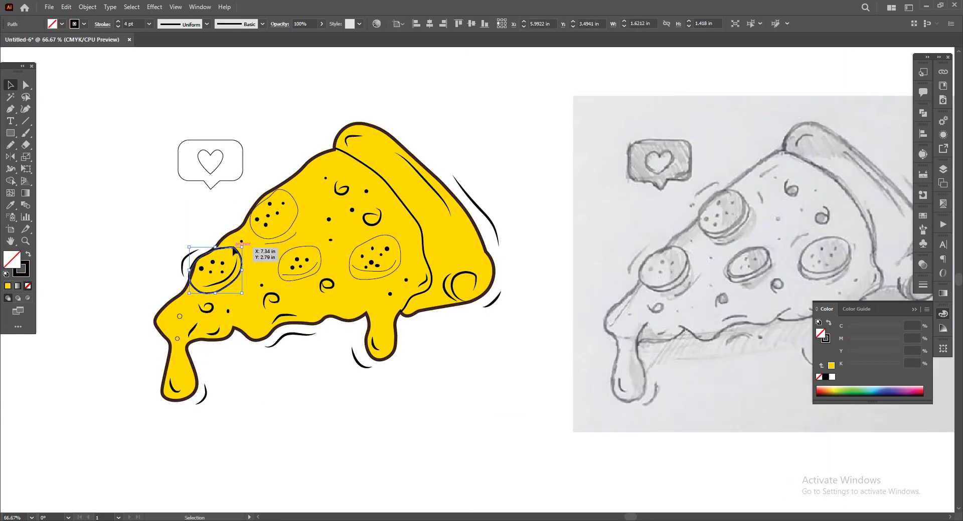
{"action": "left_click", "coordinate": [84, 24]}
{"action": "left_click", "coordinate": [98, 57]}
{"action": "left_click", "coordinate": [118, 21]}
{"action": "left_click", "coordinate": [118, 21]}
{"action": "left_click", "coordinate": [146, 110]}
{"action": "left_click_drag", "start_coordinate": [237, 291], "coordinate": [226, 303]}
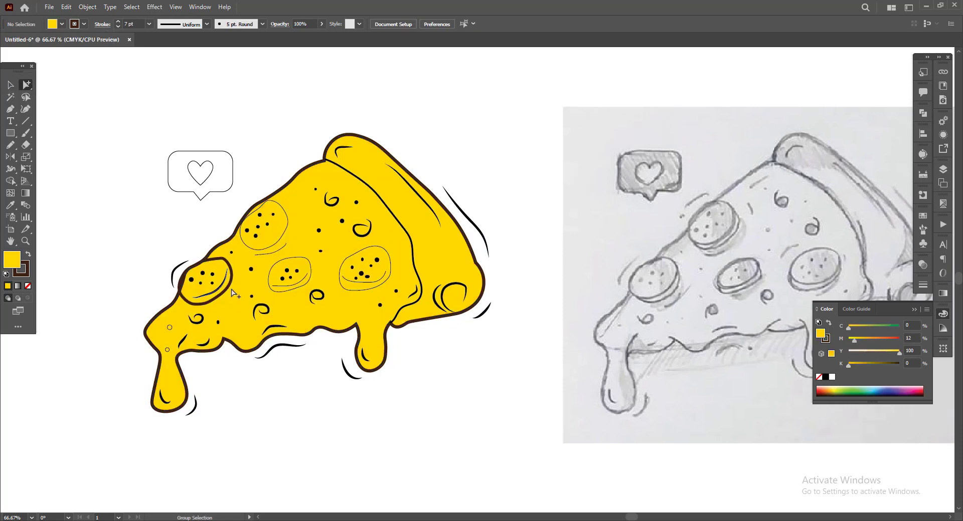
- Fill the lower-left pepperoni with pinkish red at C 0, M 82, Y 34, K 0
{"action": "left_click", "coordinate": [226, 260]}
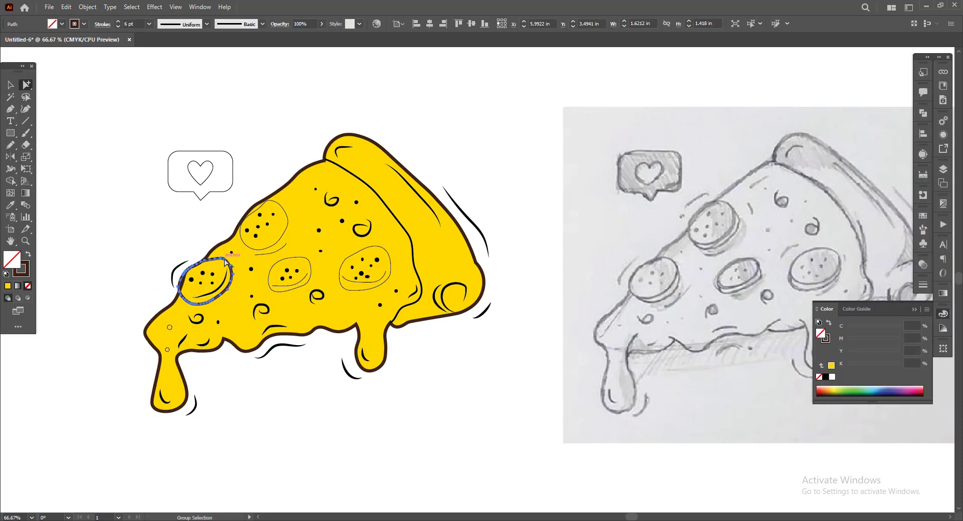
{"action": "left_click", "coordinate": [62, 23]}
{"action": "left_click", "coordinate": [70, 40]}
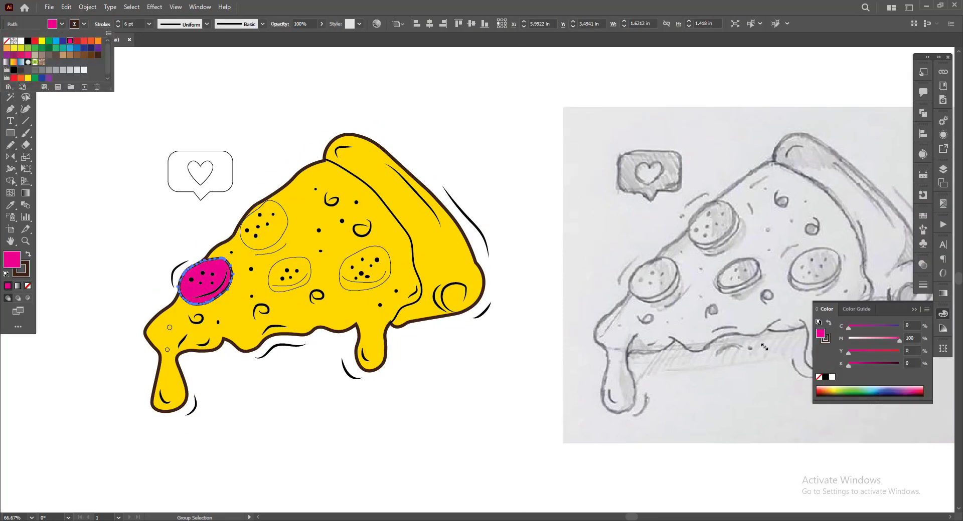
{"action": "left_click", "coordinate": [893, 339]}
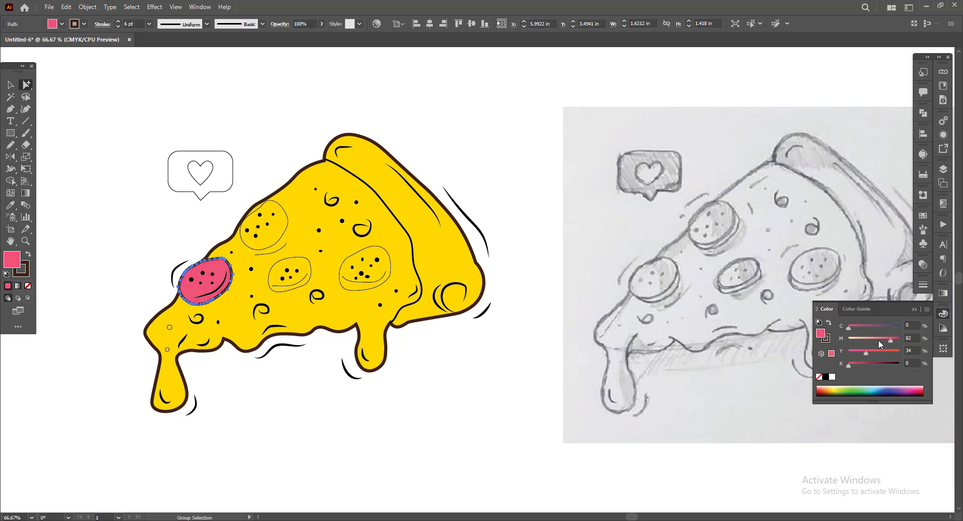
{"action": "left_click", "coordinate": [365, 443]}
- Fill the lower-left pepperoni's dots with 53% black and apply a darkening blend mode to them
{"action": "scroll", "coordinate": [185, 300], "scroll_direction": "up", "scroll_amount": 3}
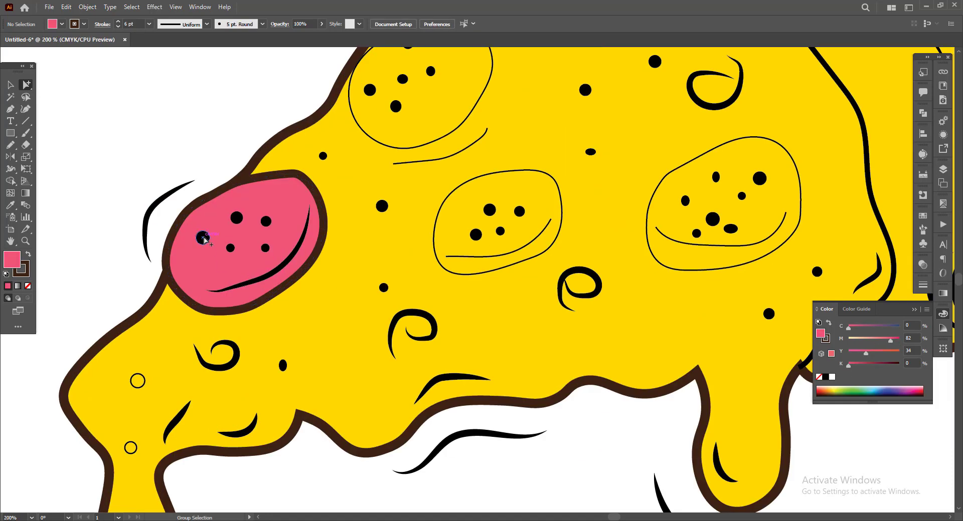
{"action": "double_click", "coordinate": [203, 238]}
{"action": "left_click_drag", "start_coordinate": [899, 365], "coordinate": [866, 369]}
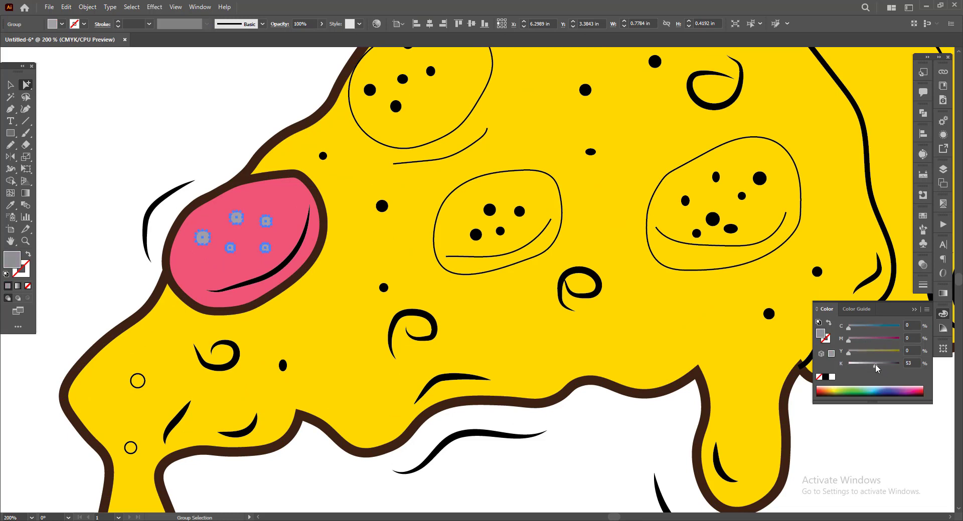
{"action": "left_click", "coordinate": [88, 7]}
{"action": "left_click", "coordinate": [246, 210]}
{"action": "double_click", "coordinate": [237, 218]}
{"action": "left_click", "coordinate": [922, 264]}
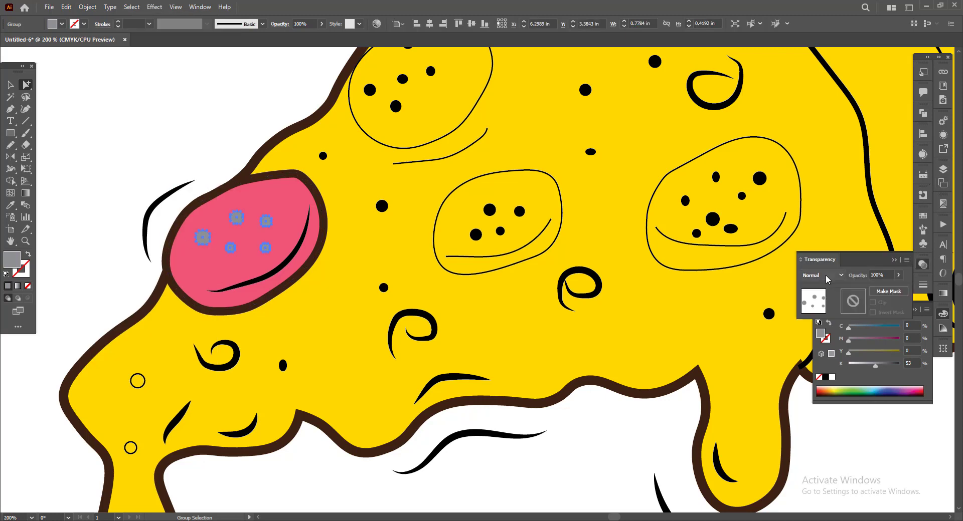
{"action": "left_click", "coordinate": [180, 140]}
- Recolour the curved lines inside and beside the lower-left pepperoni with the slice outline's dark brown 7 pt stroke, tapered and without fill
{"action": "left_click", "coordinate": [232, 287]}
{"action": "scroll", "coordinate": [188, 297], "scroll_direction": "down", "scroll_amount": 1}
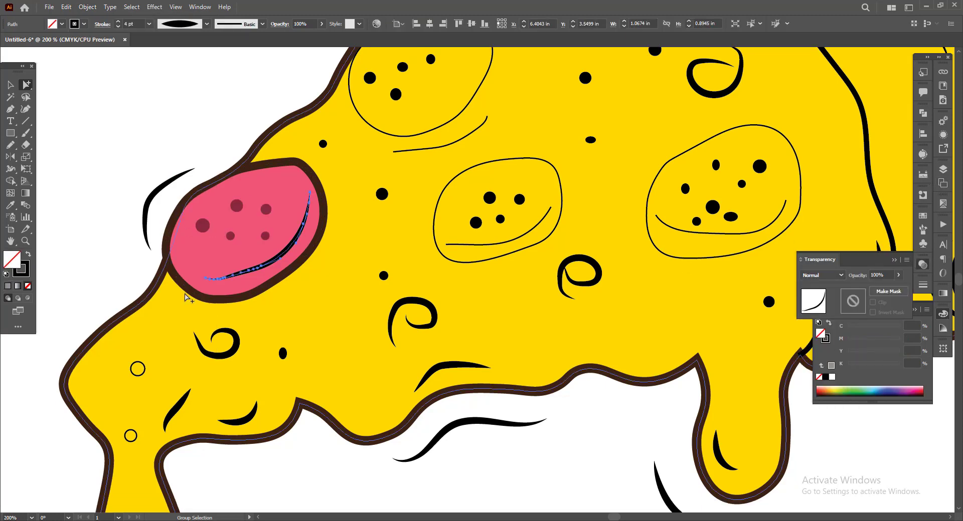
{"action": "left_click", "coordinate": [148, 204], "text": "shift"}
{"action": "key", "text": "i"}
{"action": "left_click", "coordinate": [279, 127]}
{"action": "left_click", "coordinate": [23, 271]}
{"action": "left_click", "coordinate": [20, 256]}
{"action": "key", "text": "slash"}
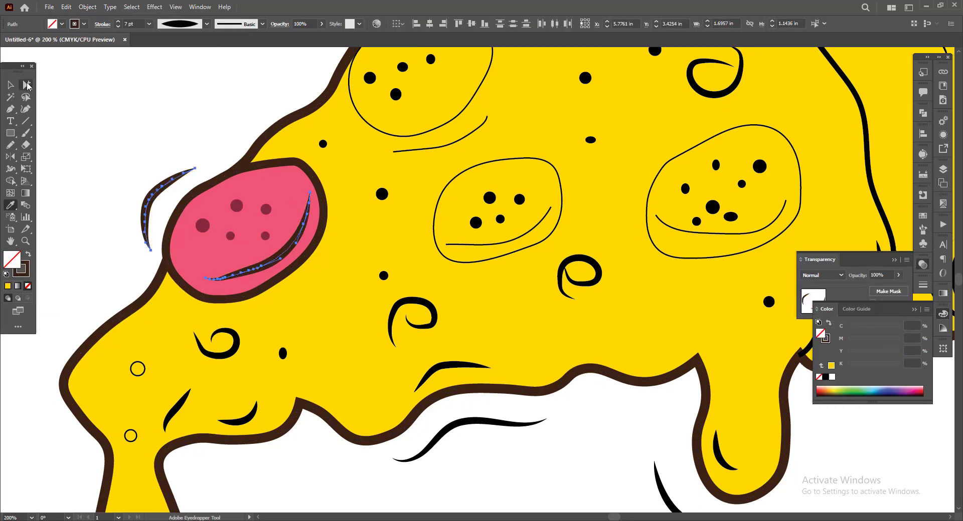
{"action": "left_click", "coordinate": [116, 211]}
- Copy the lower-left pepperoni's pink fill and dark brown outline onto the other three pepperoni shapes
{"action": "scroll", "coordinate": [118, 206], "scroll_direction": "down", "scroll_amount": 2}
{"action": "left_click_drag", "start_coordinate": [364, 400], "coordinate": [360, 484]}
{"action": "left_click", "coordinate": [382, 275]}
{"action": "left_click", "coordinate": [306, 261], "text": "shift"}
{"action": "left_click", "coordinate": [288, 239], "text": "shift"}
{"action": "key", "text": "i"}
{"action": "left_click", "coordinate": [206, 270]}
{"action": "key", "text": "a"}
- Select all remaining black dots by matching appearance and give them the finished dots' 53% black fill and darkening blend mode
{"action": "left_click", "coordinate": [272, 210], "text": "alt"}
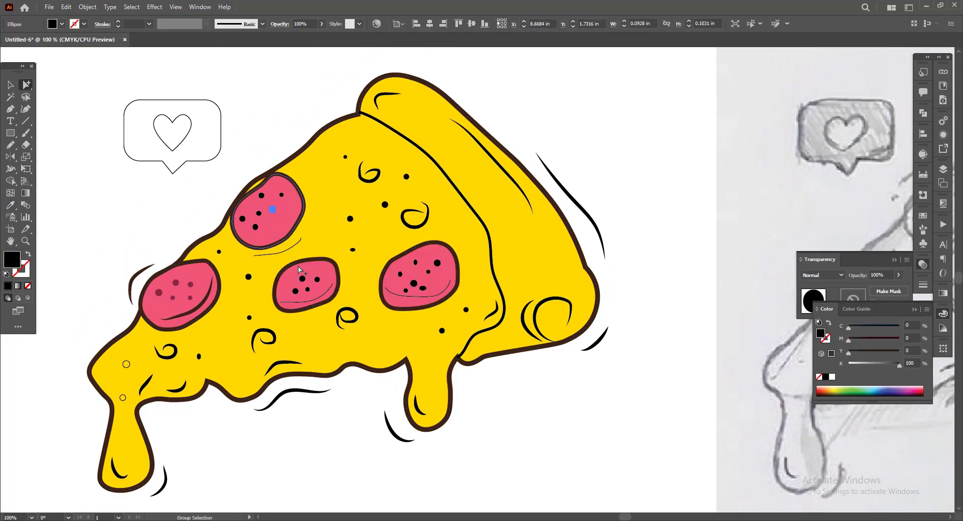
{"action": "left_click", "coordinate": [131, 7]}
{"action": "left_click", "coordinate": [311, 123]}
{"action": "key", "text": "i"}
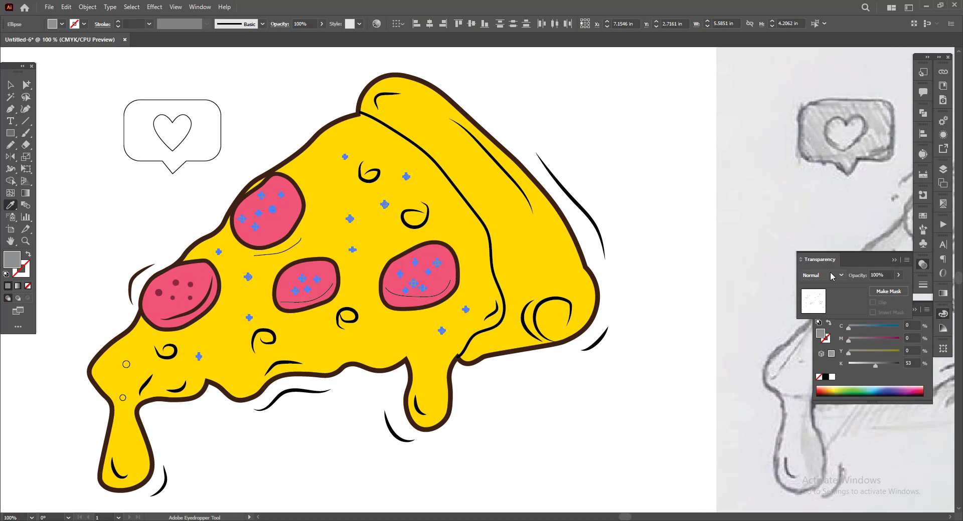
{"action": "left_click", "coordinate": [81, 161]}
{"action": "scroll", "coordinate": [286, 438], "scroll_direction": "down", "scroll_amount": 2}
{"action": "scroll", "coordinate": [287, 437], "scroll_direction": "up", "scroll_amount": 2}
{"action": "mouse_move", "coordinate": [316, 419]}
{"action": "left_mouse_down"}
{"action": "mouse_move", "coordinate": [290, 435]}
{"action": "mouse_move", "coordinate": [314, 404]}
{"action": "left_mouse_up"}
- Select all remaining black-stroked lines by matching appearance and copy the dark brown tapered 5 pt stroke onto them
{"action": "left_click", "coordinate": [409, 409]}
{"action": "left_click", "coordinate": [507, 438]}
{"action": "left_click", "coordinate": [312, 402]}
{"action": "left_click", "coordinate": [131, 7]}
{"action": "mouse_move", "coordinate": [152, 104]}
{"action": "left_click", "coordinate": [308, 159]}
{"action": "key", "text": "i"}
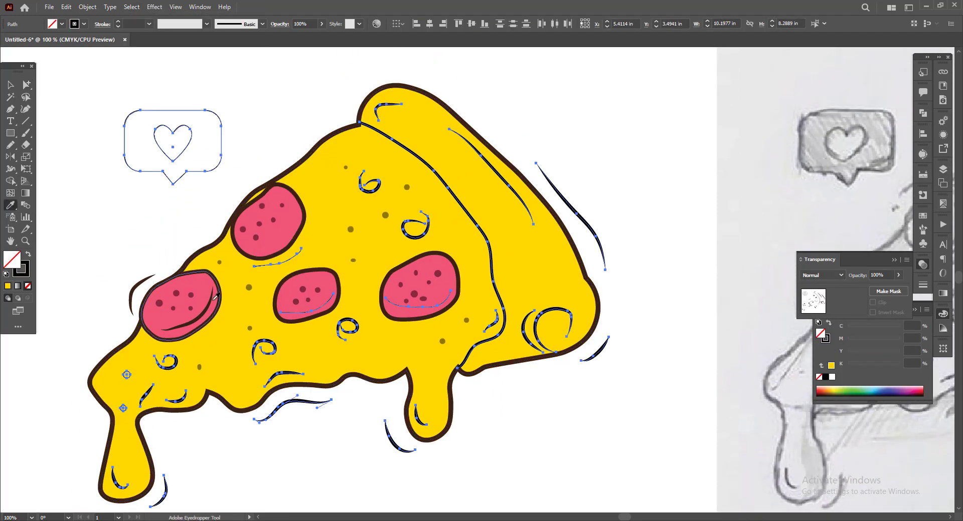
{"action": "left_click", "coordinate": [211, 300]}
{"action": "left_click", "coordinate": [254, 27]}
{"action": "left_click", "coordinate": [191, 132]}
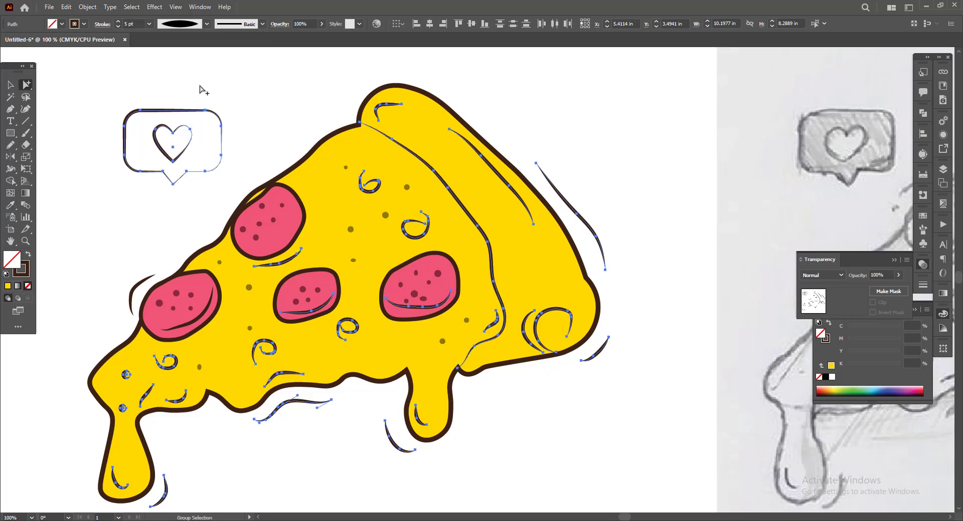
{"action": "left_click", "coordinate": [359, 421], "text": "ctrl"}
{"action": "scroll", "coordinate": [477, 436], "scroll_direction": "up", "scroll_amount": 1}
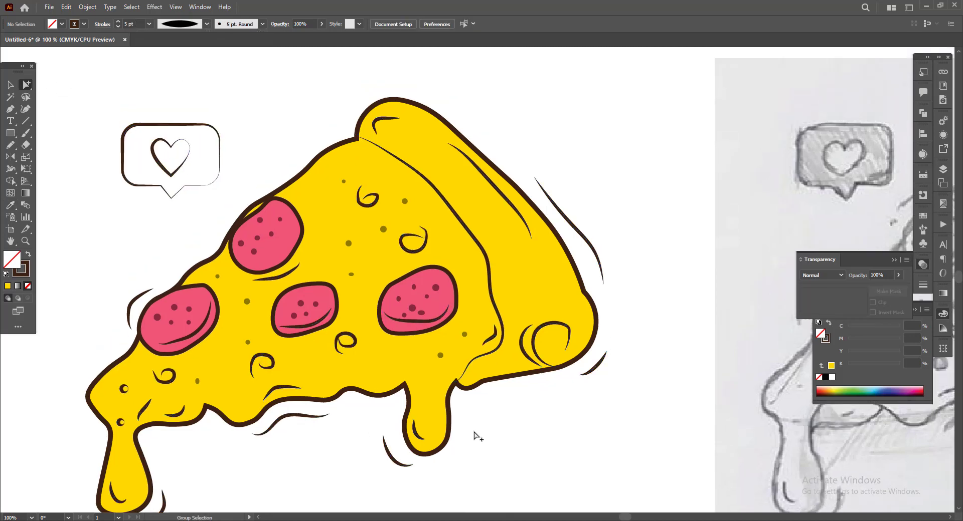
{"action": "scroll", "coordinate": [180, 254], "scroll_direction": "down", "scroll_amount": 1}
- Try to make a smaller inner copy of the pizza slice shape by scaling it
{"action": "left_click", "coordinate": [329, 192], "text": "ctrl"}
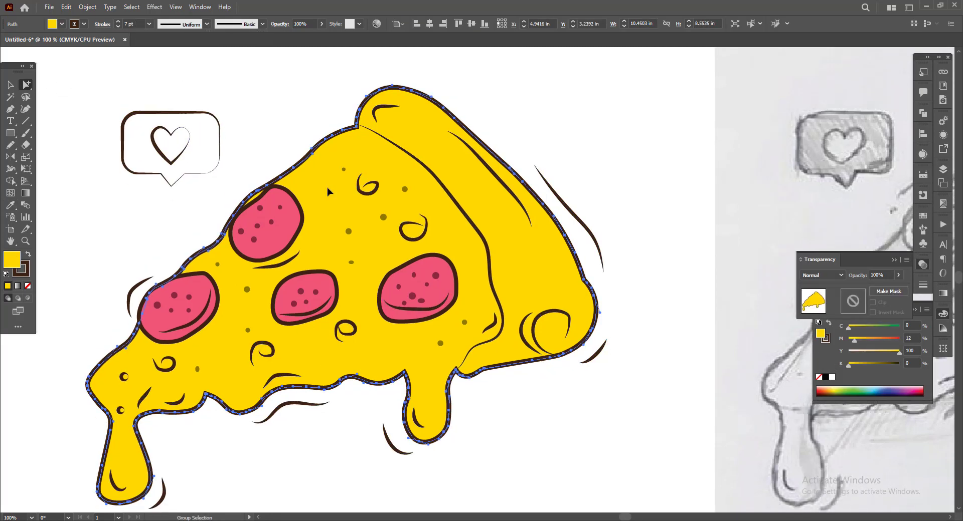
{"action": "left_click_drag", "start_coordinate": [88, 87], "coordinate": [94, 99]}
{"action": "left_click_drag", "start_coordinate": [345, 504], "coordinate": [345, 496]}
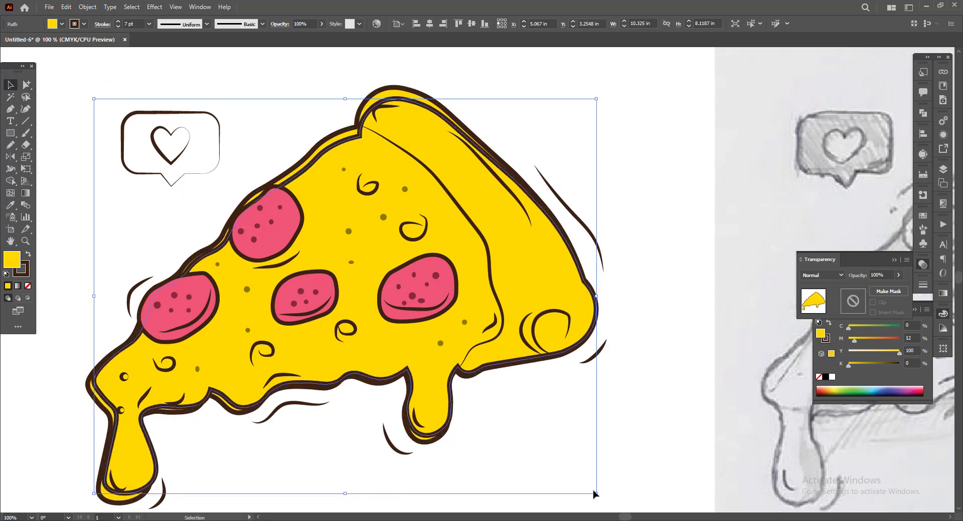
{"action": "key", "text": "ctrl+z"}
{"action": "key", "text": "ctrl+z"}
{"action": "key", "text": "ctrl+z"}
- Offset the pizza slice's outline inward to make an inner shape and remove that shape's stroke
{"action": "left_click", "coordinate": [87, 7]}
{"action": "mouse_move", "coordinate": [100, 247]}
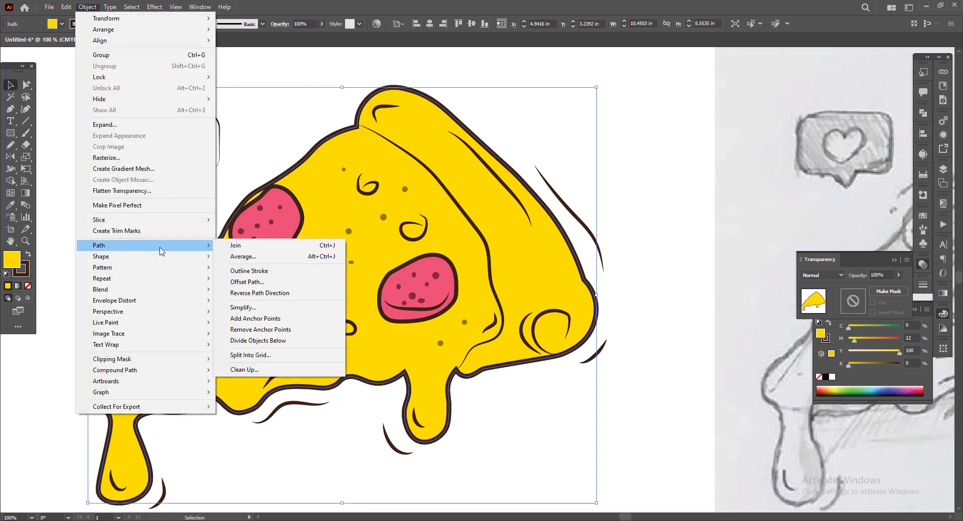
{"action": "left_click", "coordinate": [251, 294]}
{"action": "key", "text": "Return"}
{"action": "key", "text": "x"}
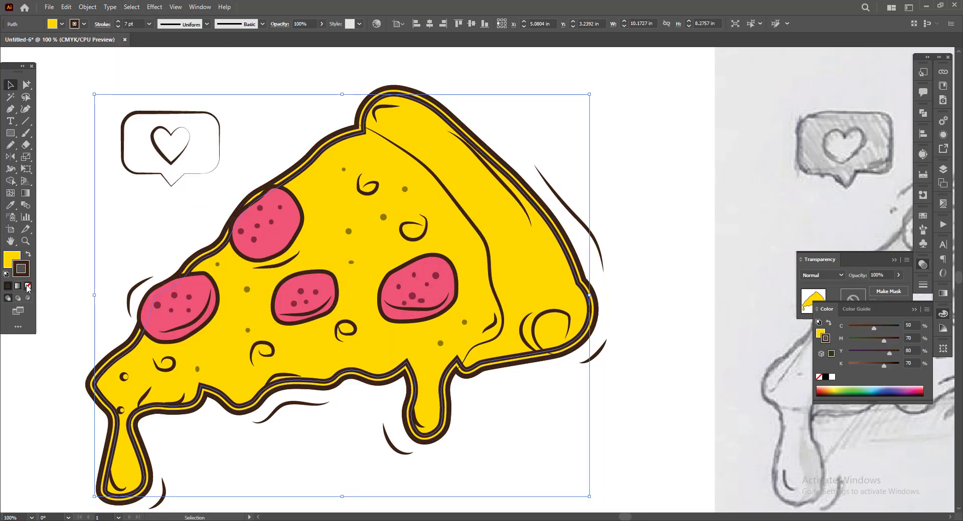
{"action": "key", "text": "/"}
{"action": "scroll", "coordinate": [294, 405], "scroll_direction": "up", "scroll_amount": 1}
{"action": "left_click_drag", "start_coordinate": [324, 369], "coordinate": [326, 374]}
{"action": "scroll", "coordinate": [344, 380], "scroll_direction": "down", "scroll_amount": 1}
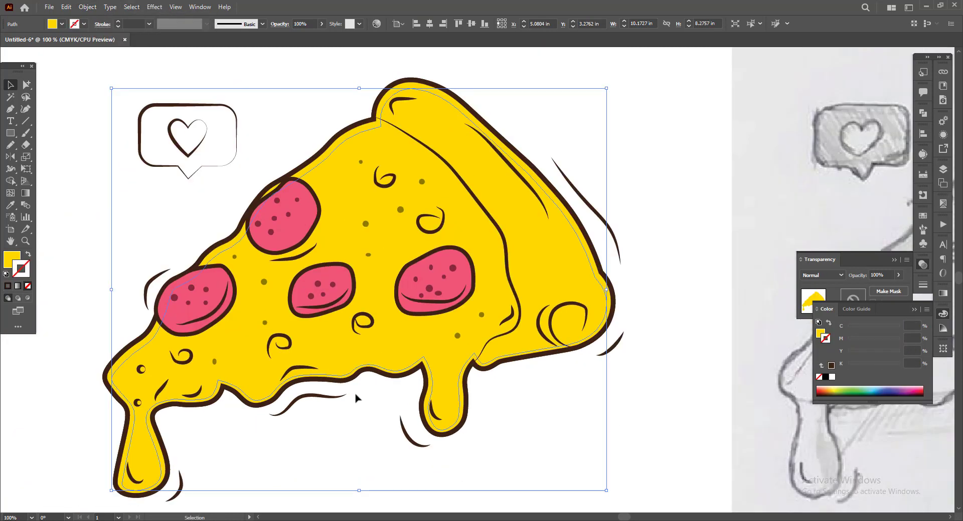
- Fill the inner slice shape with a deeper orange-yellow and the outer slice with bright yellow at C 0, M 0, Y 100, K 0
{"action": "key", "text": "i"}
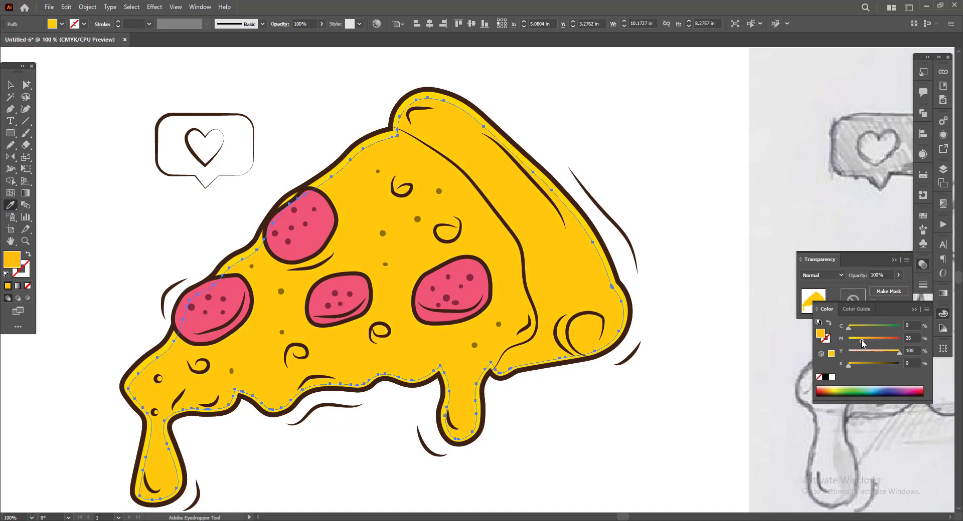
{"action": "left_click_drag", "start_coordinate": [859, 341], "coordinate": [847, 341]}
{"action": "left_click", "coordinate": [28, 86]}
{"action": "left_click", "coordinate": [307, 118]}
{"action": "left_click", "coordinate": [378, 139]}
{"action": "left_click", "coordinate": [643, 148]}
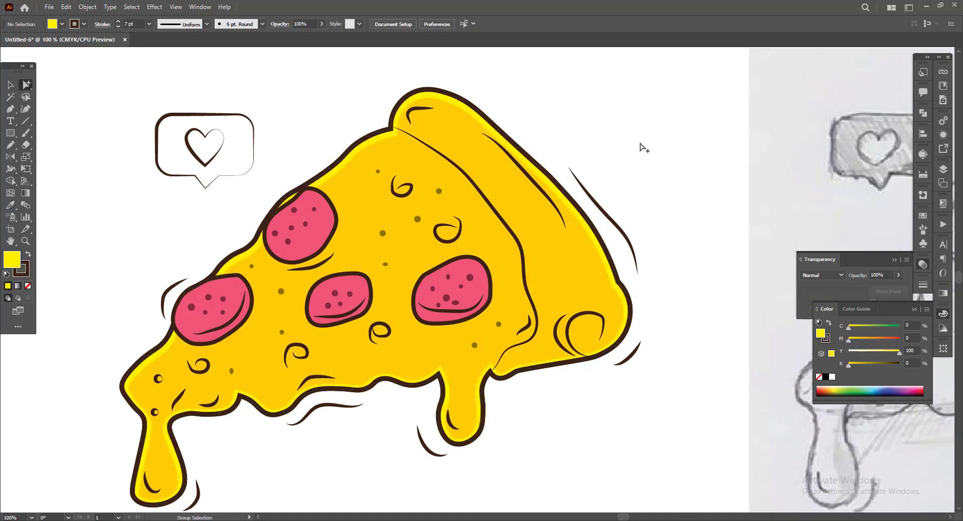
{"action": "scroll", "coordinate": [583, 426], "scroll_direction": "down", "scroll_amount": 3}
{"action": "scroll", "coordinate": [501, 444], "scroll_direction": "up", "scroll_amount": 2}
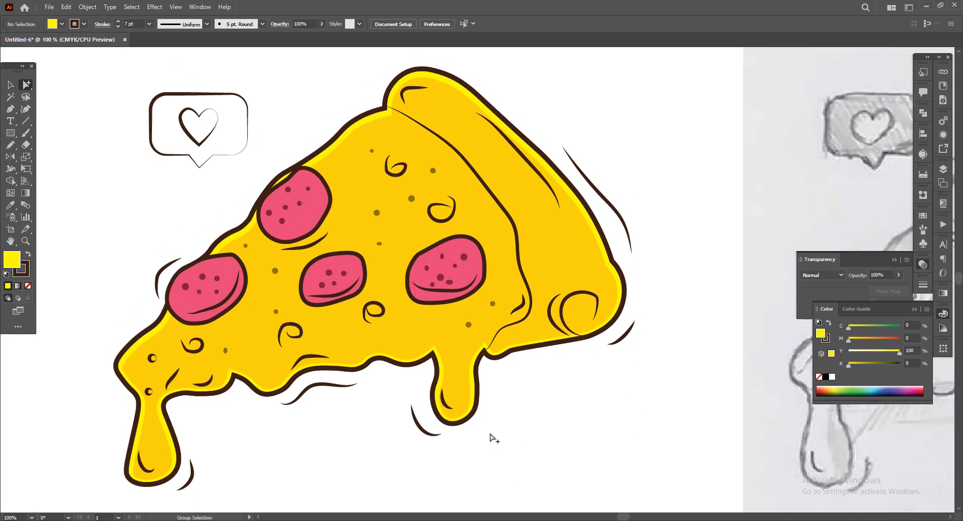
- Copy the pepperoni's pink fill and dark brown 6 pt outline onto the speech bubble and use a uniform stroke profile
{"action": "left_click", "coordinate": [223, 126]}
{"action": "key", "text": "i"}
{"action": "left_click", "coordinate": [295, 205]}
{"action": "left_click", "coordinate": [207, 24]}
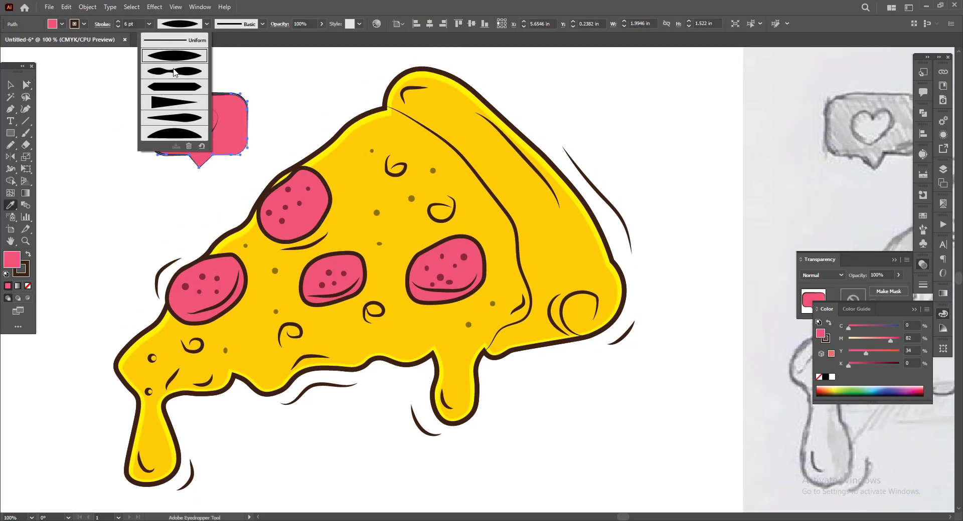
{"action": "left_click", "coordinate": [178, 40]}
{"action": "left_click", "coordinate": [26, 85]}
{"action": "left_click", "coordinate": [114, 213]}
- Fill the heart in the speech bubble with white and remove its stroke
{"action": "left_click", "coordinate": [184, 131]}
{"action": "left_click", "coordinate": [62, 24]}
{"action": "left_click", "coordinate": [22, 40]}
{"action": "left_click", "coordinate": [27, 288]}
{"action": "key", "text": "x"}
{"action": "left_click", "coordinate": [27, 288]}
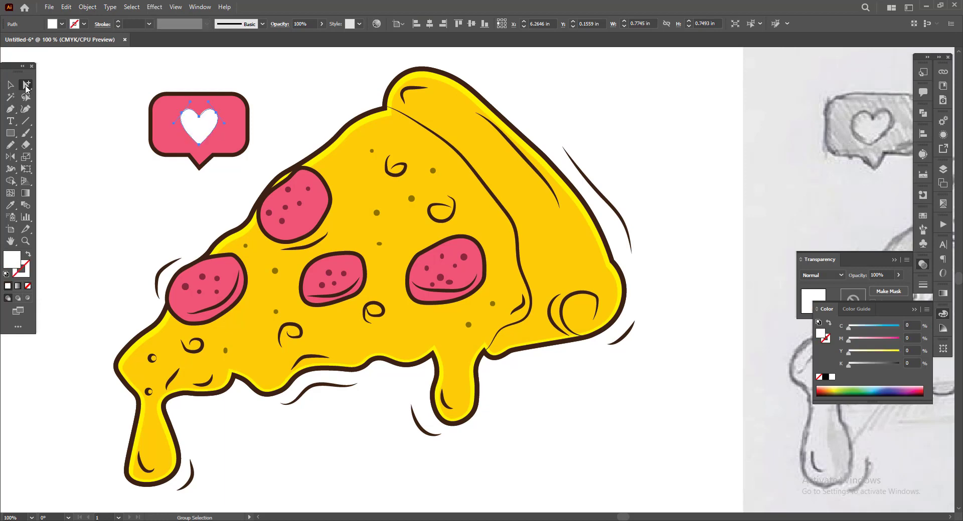
{"action": "left_click", "coordinate": [102, 173]}
- Draw a curved Pen path across the speech bubble from above its top edge, past the heart, to the tail
{"action": "left_click", "coordinate": [228, 107]}
{"action": "scroll", "coordinate": [228, 105], "scroll_direction": "up", "scroll_amount": 2}
{"action": "left_click", "coordinate": [308, 150]}
{"action": "scroll", "coordinate": [296, 149], "scroll_direction": "up", "scroll_amount": 1}
{"action": "key", "text": "p"}
{"action": "left_click", "coordinate": [238, 90]}
{"action": "left_click_drag", "start_coordinate": [151, 229], "coordinate": [65, 248]}
{"action": "key", "text": "a"}
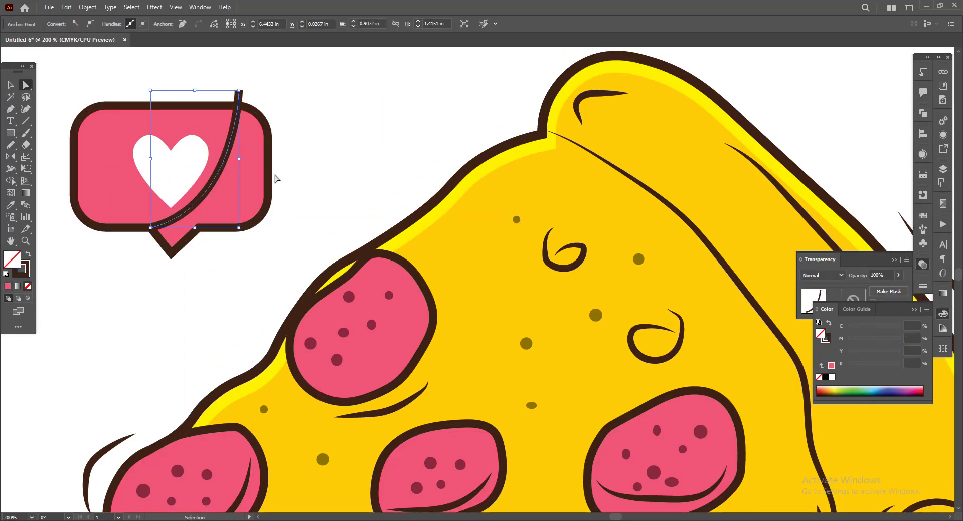
- Split the speech bubble along the curved path with Shape Builder and remove the piece of line above the bubble
{"action": "left_click", "coordinate": [251, 151]}
{"action": "left_click", "coordinate": [229, 146], "text": "shift"}
{"action": "left_click", "coordinate": [10, 181]}
{"action": "left_click_drag", "start_coordinate": [224, 80], "coordinate": [261, 99]}
{"action": "left_click", "coordinate": [251, 146]}
{"action": "key", "text": "a"}
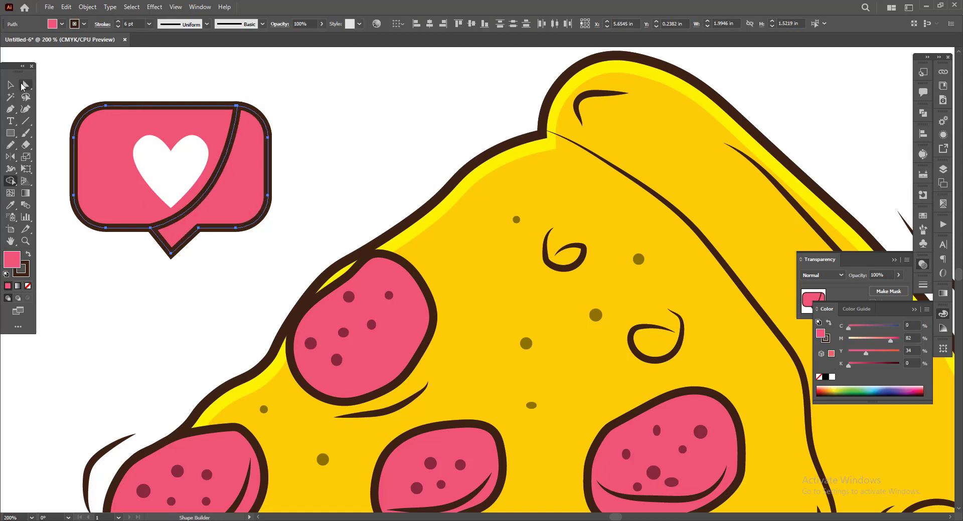
- Remove the outlined split pieces from the speech bubble and place its right-hand piece back over the whole bubble
{"action": "left_click", "coordinate": [245, 155]}
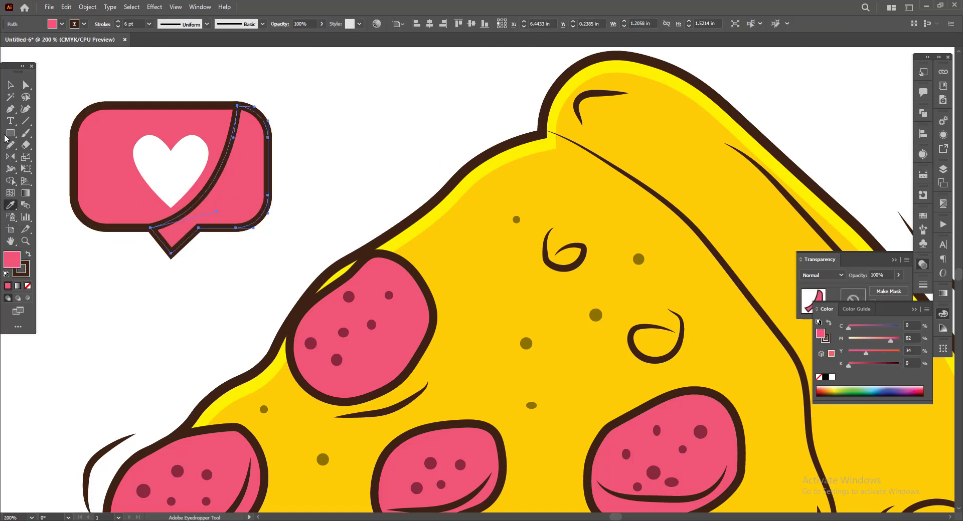
{"action": "left_click_drag", "start_coordinate": [260, 157], "coordinate": [298, 144]}
{"action": "key", "text": "ctrl+z"}
{"action": "left_click", "coordinate": [231, 143]}
{"action": "key", "text": "Delete"}
{"action": "key", "text": "Delete"}
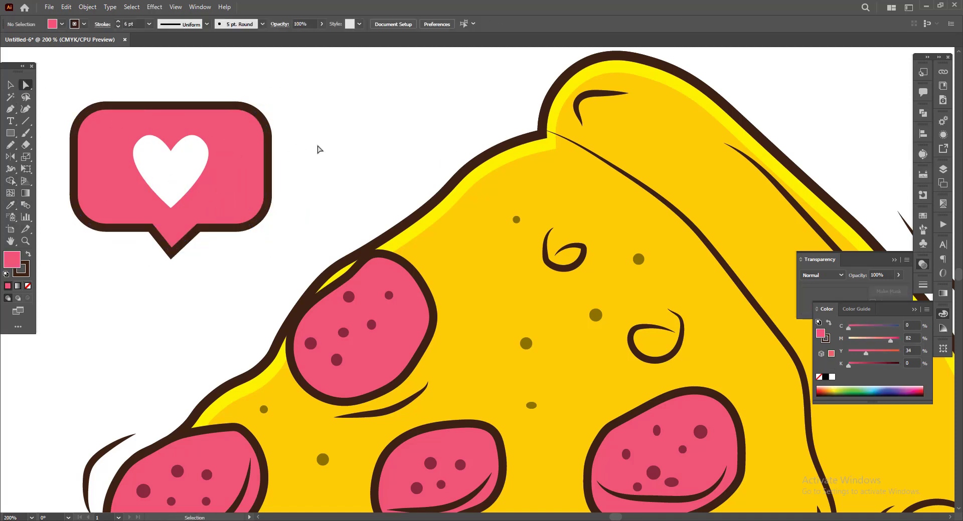
{"action": "key", "text": "ctrl+f"}
- Try the pepperoni dots' grey Multiply fill on the speech bubble's right-hand piece
{"action": "left_click", "coordinate": [11, 205]}
{"action": "left_click", "coordinate": [155, 163]}
{"action": "left_click_drag", "start_coordinate": [848, 341], "coordinate": [857, 344]}
{"action": "left_click", "coordinate": [371, 323]}
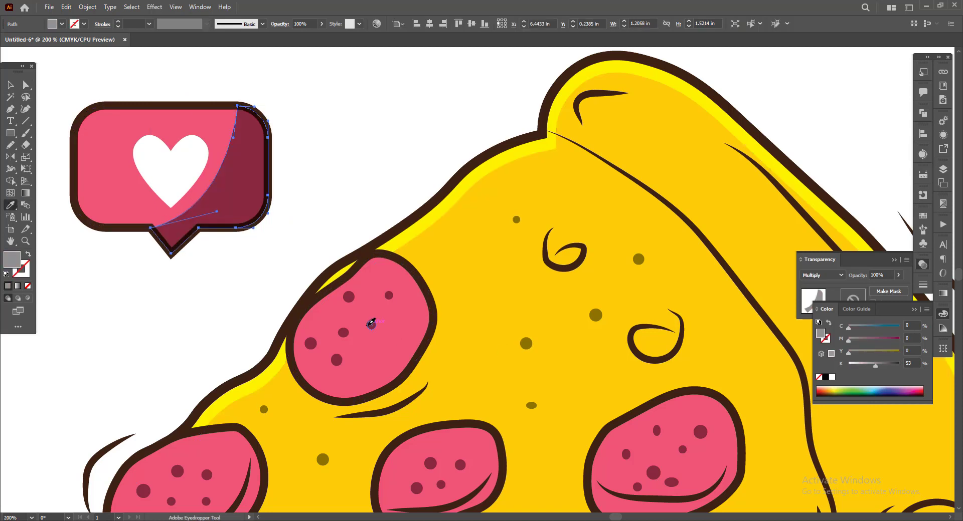
- Give the speech bubble's right-hand piece the pepperoni's pink with no stroke, and darken it with 9% black
{"action": "left_click", "coordinate": [375, 319]}
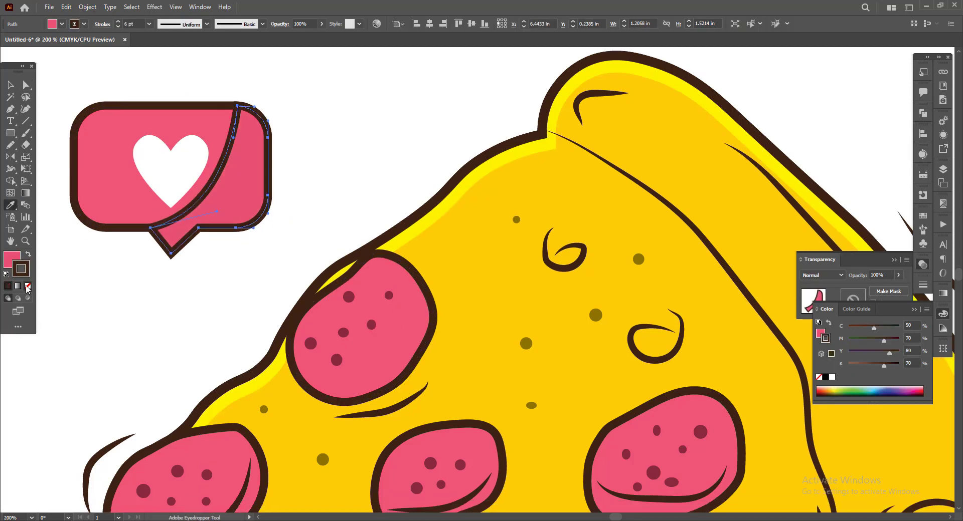
{"action": "left_click", "coordinate": [27, 287]}
{"action": "left_click", "coordinate": [11, 258]}
{"action": "left_click_drag", "start_coordinate": [26, 85], "coordinate": [55, 95]}
{"action": "left_click", "coordinate": [325, 128]}
{"action": "left_click", "coordinate": [208, 127]}
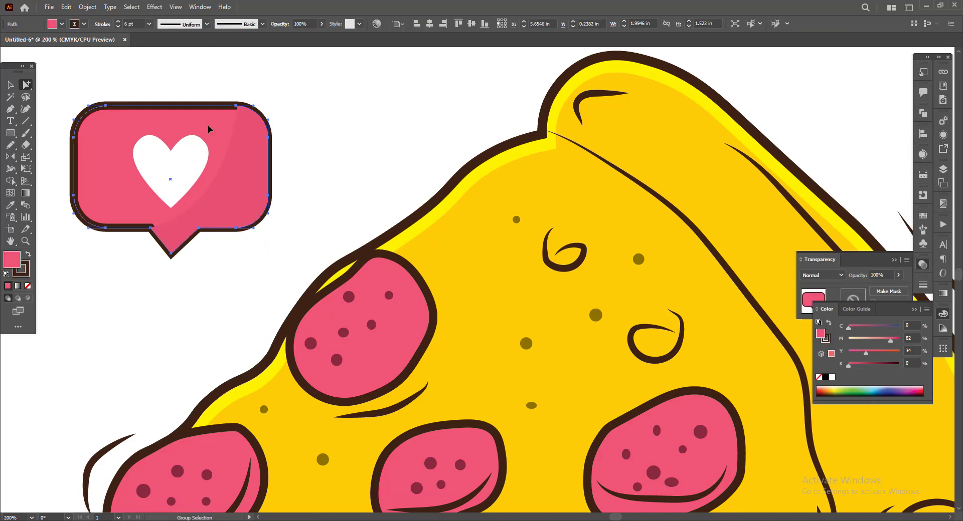
{"action": "left_click", "coordinate": [325, 202]}
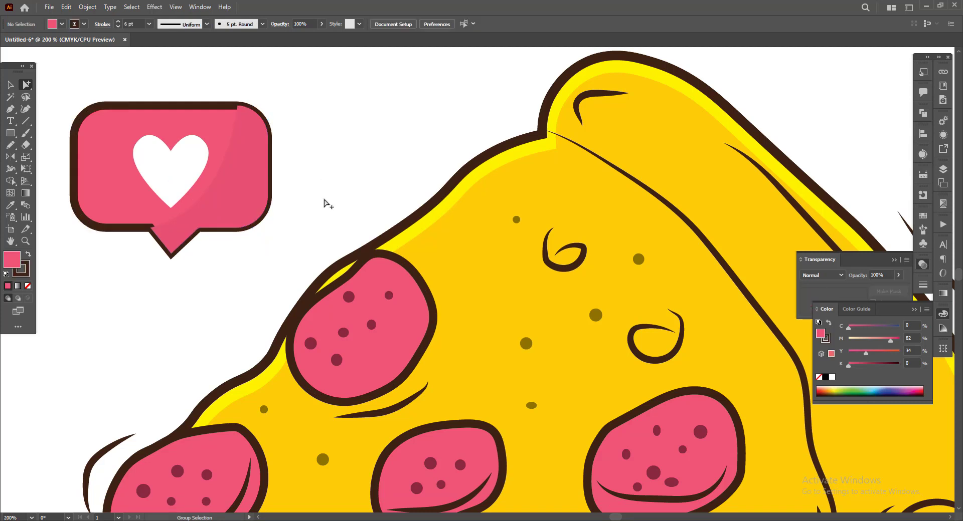
{"action": "left_click", "coordinate": [261, 187]}
{"action": "left_click", "coordinate": [335, 193]}
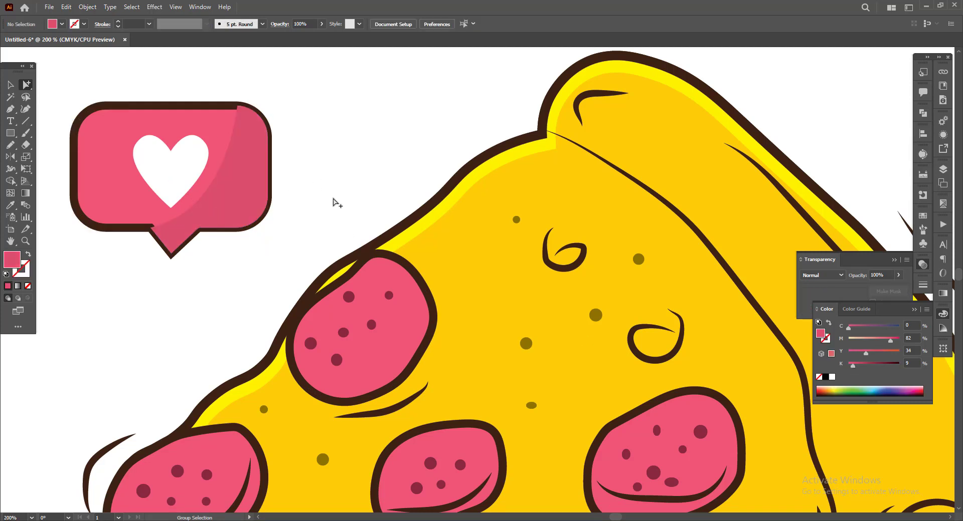
- Reduce the speech bubble's outline to 4 pt
{"action": "left_click", "coordinate": [106, 179]}
{"action": "left_click", "coordinate": [118, 27]}
{"action": "left_click", "coordinate": [118, 27]}
{"action": "left_click", "coordinate": [116, 76]}
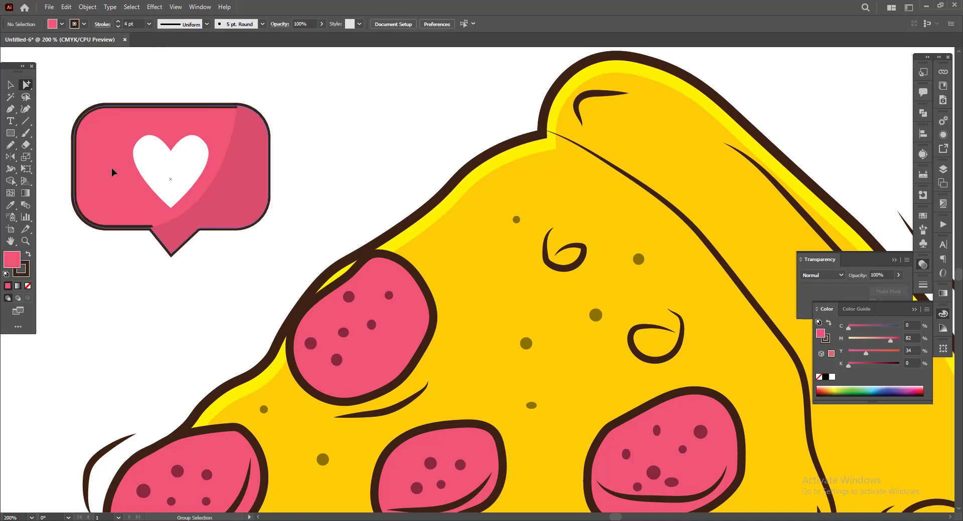
- Duplicate the speech bubble in place, bring the copy to the front and remove its fill so only the outline covers the shading
{"action": "left_click", "coordinate": [111, 168]}
{"action": "key", "text": "ctrl+c"}
{"action": "key", "text": "ctrl+f"}
{"action": "key", "text": "ctrl+shift+]"}
{"action": "left_click", "coordinate": [28, 286]}
{"action": "left_click", "coordinate": [118, 301]}
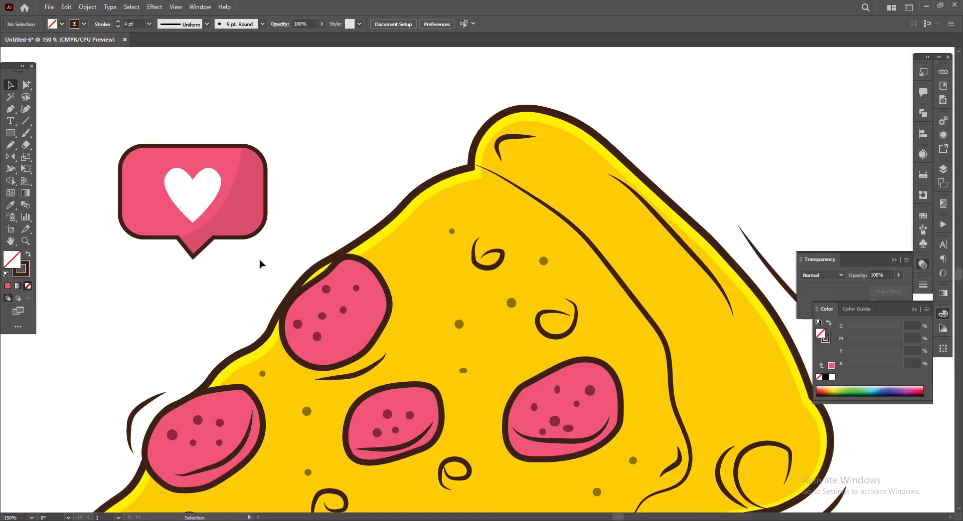
- Give the line between cheese and crust a uniform stroke profile and a 7 pt weight
{"action": "key", "text": "ctrl+minus"}
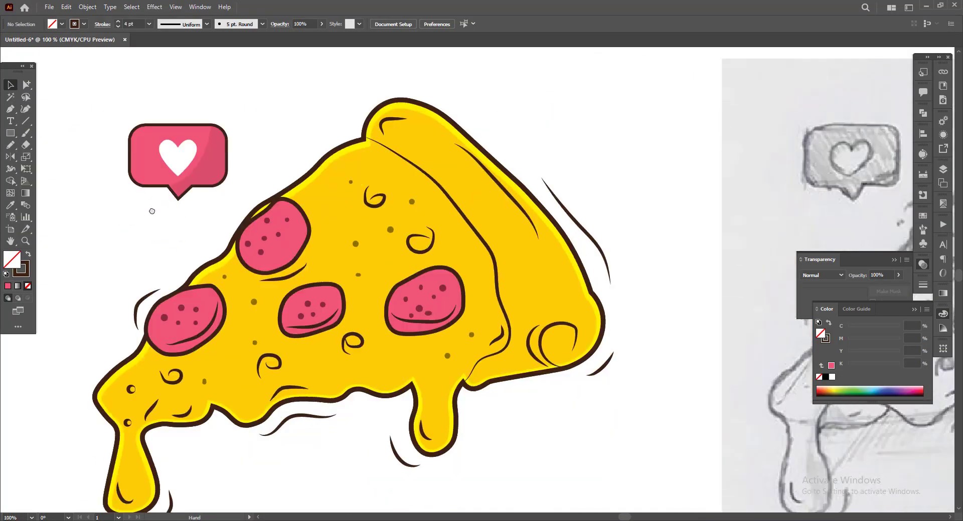
{"action": "scroll", "coordinate": [294, 454], "scroll_direction": "down", "scroll_amount": 2}
{"action": "key", "text": "ctrl+minus"}
{"action": "scroll", "coordinate": [333, 404], "scroll_direction": "right", "scroll_amount": 4}
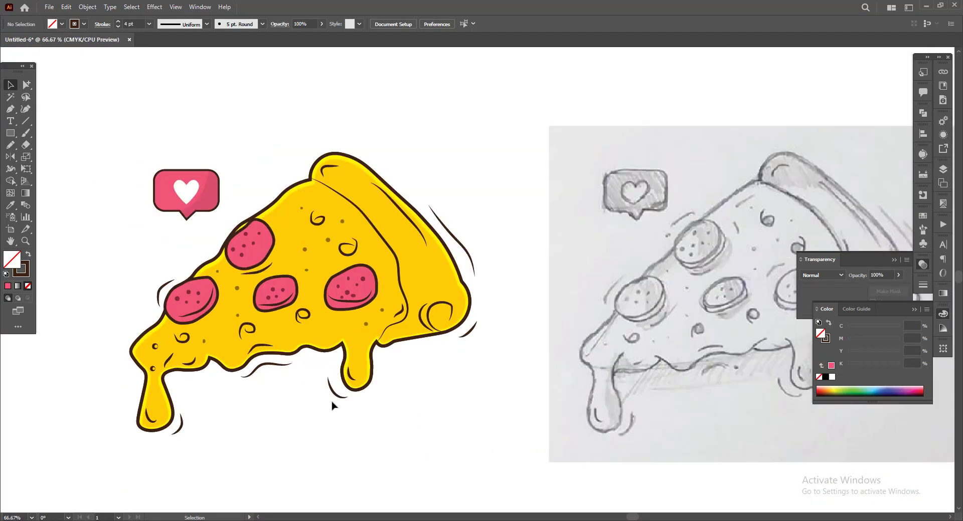
{"action": "scroll", "coordinate": [330, 401], "scroll_direction": "up", "scroll_amount": 1}
{"action": "key", "text": "a"}
{"action": "left_click", "coordinate": [342, 220]}
{"action": "key", "text": "i"}
{"action": "left_click", "coordinate": [363, 184]}
{"action": "key", "text": "ctrl+z"}
{"action": "left_click", "coordinate": [180, 23]}
{"action": "left_click", "coordinate": [169, 44]}
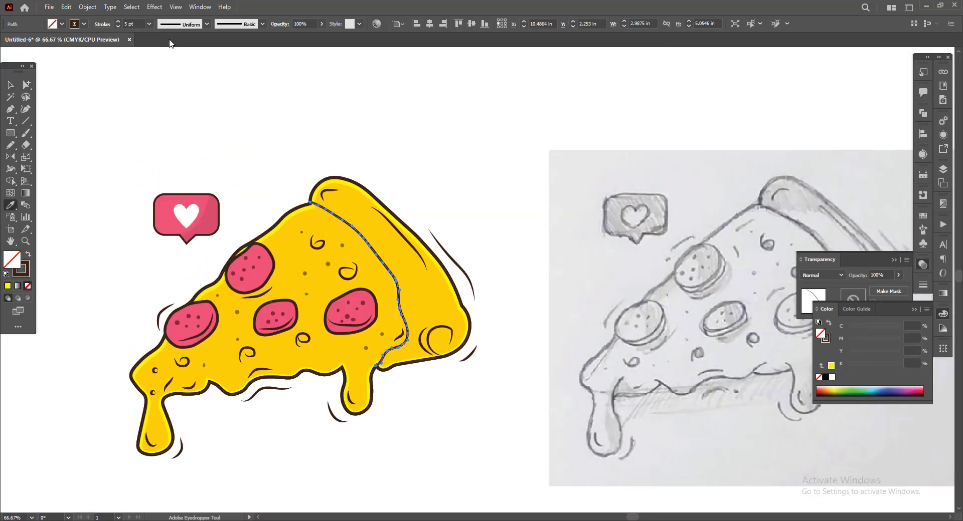
{"action": "left_click", "coordinate": [471, 474]}
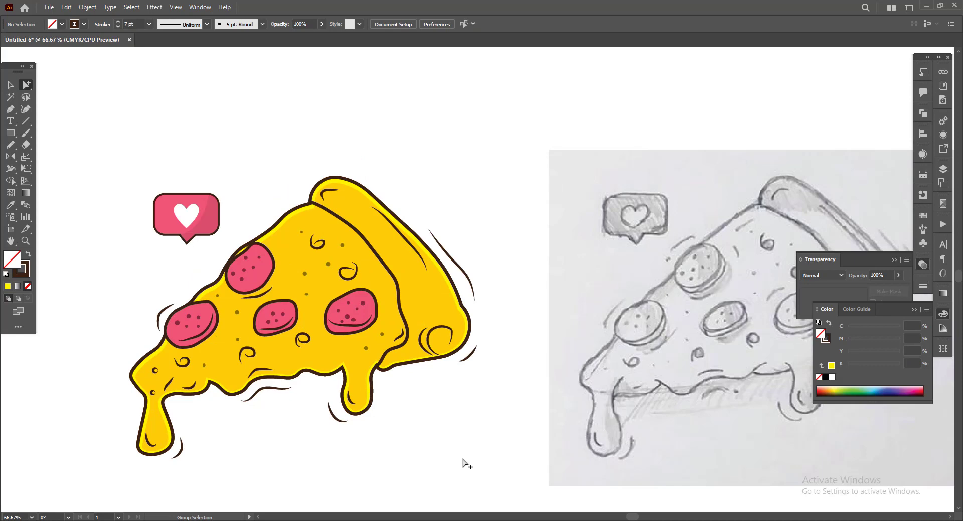
- Split the pizza's yellow inner fill along the crust line with Shape Builder to make a separate crust piece
{"action": "scroll", "coordinate": [459, 431], "scroll_direction": "up", "scroll_amount": 1}
{"action": "left_click", "coordinate": [380, 287]}
{"action": "left_click", "coordinate": [454, 392]}
{"action": "left_click", "coordinate": [407, 341]}
{"action": "left_click", "coordinate": [384, 321], "text": "shift"}
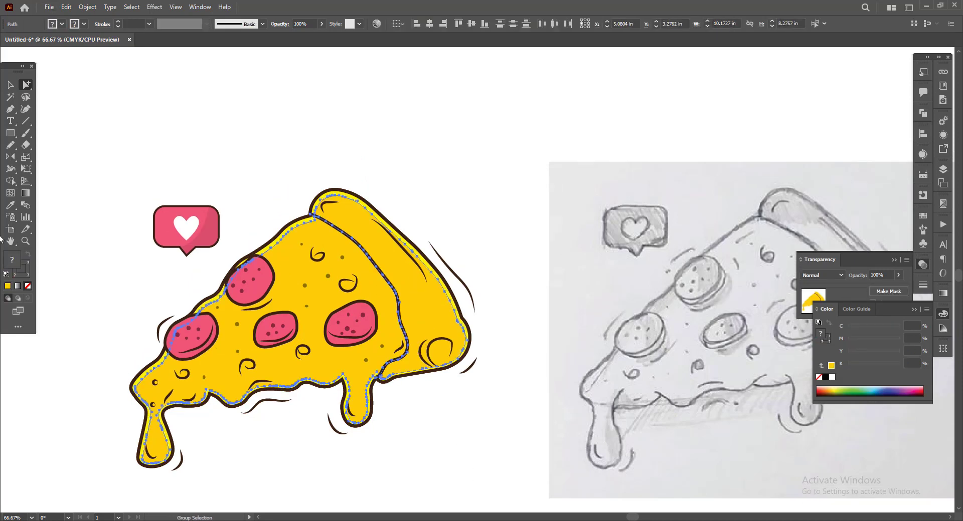
{"action": "left_click", "coordinate": [11, 181]}
{"action": "left_click", "coordinate": [416, 291]}
- Recolour the crust piece salmon with 43% magenta and 55% yellow
{"action": "left_click", "coordinate": [25, 85]}
{"action": "left_click", "coordinate": [454, 201]}
{"action": "left_click", "coordinate": [422, 258]}
{"action": "left_click", "coordinate": [830, 365]}
{"action": "left_click_drag", "start_coordinate": [858, 340], "coordinate": [866, 339]}
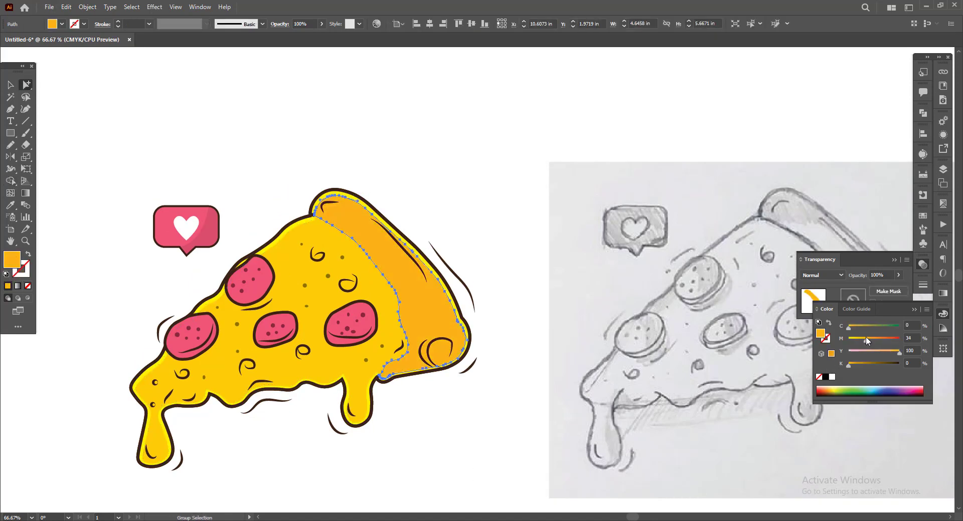
{"action": "left_click", "coordinate": [875, 353]}
{"action": "left_click", "coordinate": [870, 341]}
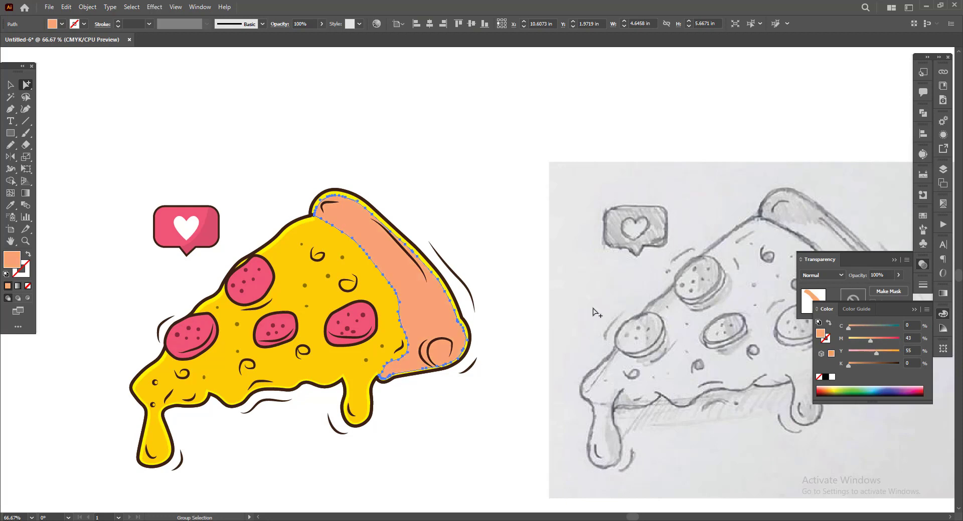
- Try the 7 pt dark brown outline on the crust piece with a fill of 48% magenta and 55% yellow
{"action": "left_click", "coordinate": [11, 206]}
{"action": "left_click", "coordinate": [435, 271]}
{"action": "left_click_drag", "start_coordinate": [856, 343], "coordinate": [858, 343]}
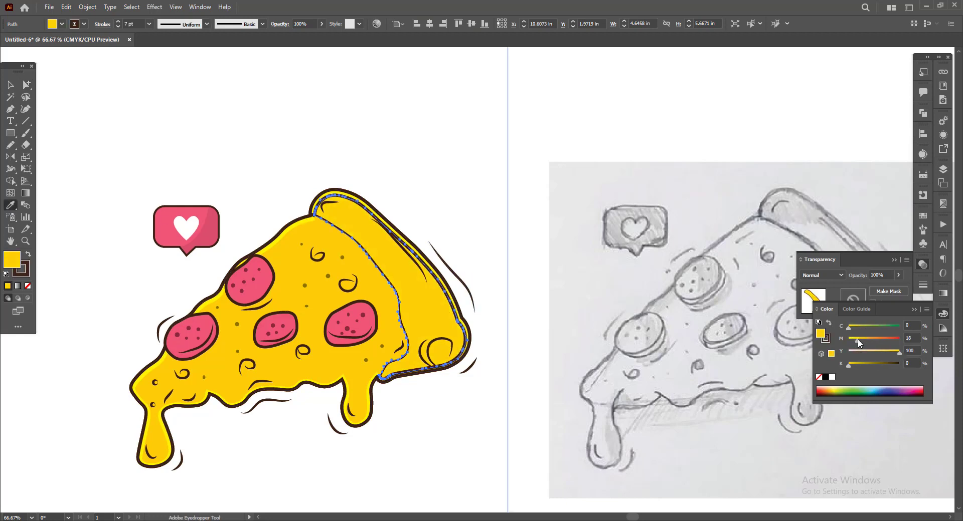
{"action": "left_click", "coordinate": [875, 351]}
{"action": "left_click", "coordinate": [873, 340]}
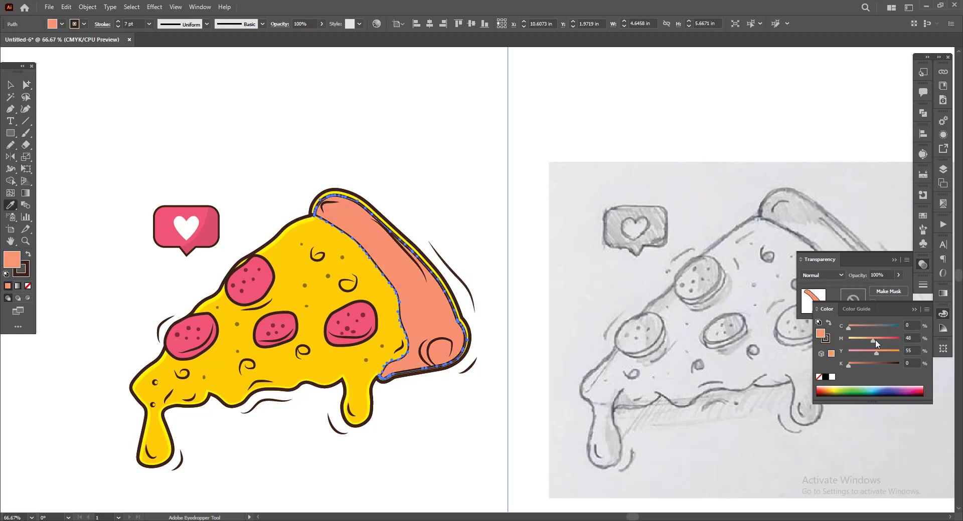
{"action": "key", "text": "a"}
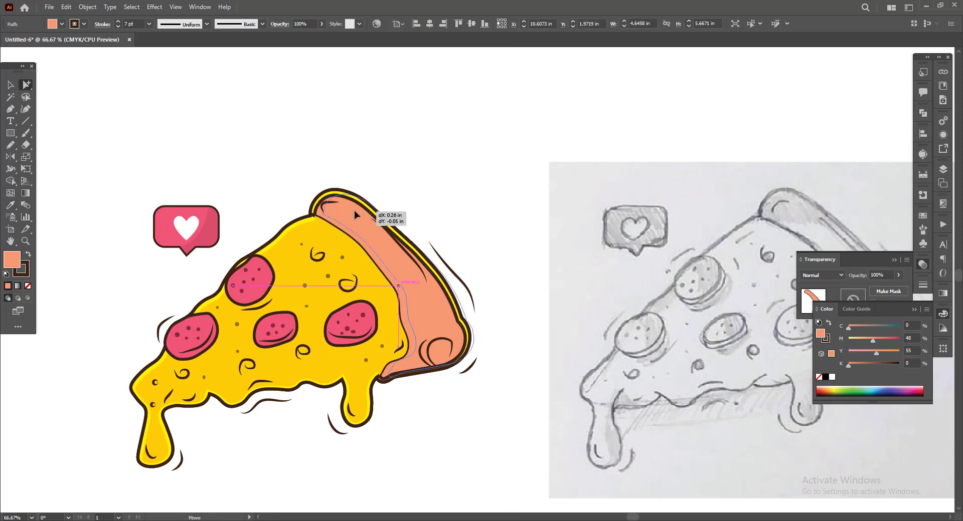
{"action": "scroll", "coordinate": [315, 218], "scroll_direction": "up", "scroll_amount": 3}
{"action": "left_click", "coordinate": [336, 226]}
{"action": "left_click", "coordinate": [310, 136]}
{"action": "scroll", "coordinate": [321, 143], "scroll_direction": "down", "scroll_amount": 3}
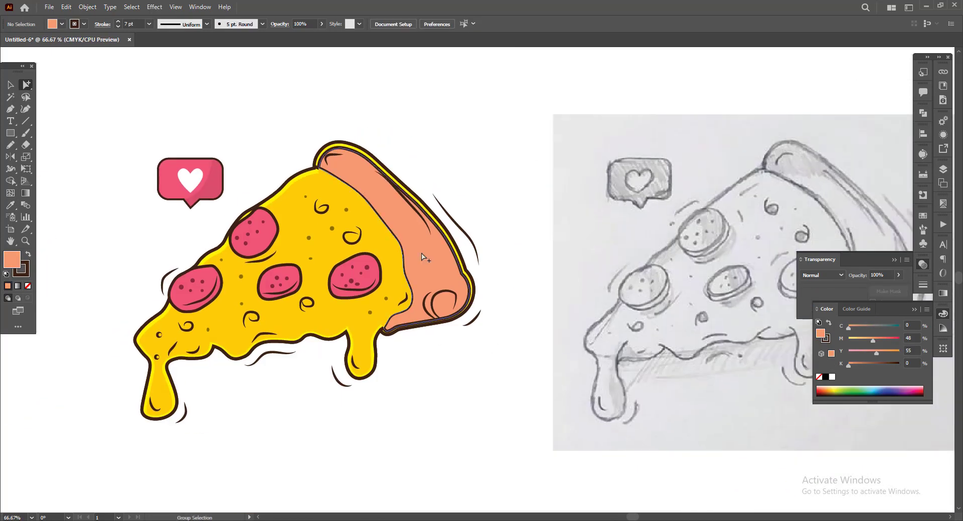
- Undo the outline and recolouring tried on the crust piece
{"action": "scroll", "coordinate": [393, 208], "scroll_direction": "up", "scroll_amount": 1}
{"action": "left_click_drag", "start_coordinate": [389, 210], "coordinate": [392, 205]}
{"action": "key", "text": "ctrl+z"}
{"action": "key", "text": "ctrl+z"}
{"action": "key", "text": "ctrl+z"}
{"action": "key", "text": "ctrl+z"}
{"action": "key", "text": "ctrl+z"}
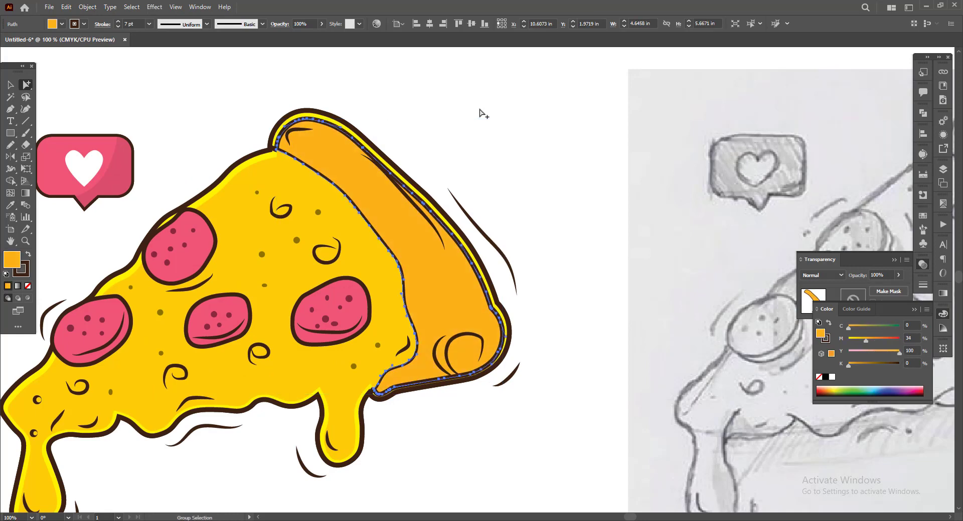
- Duplicate the salmon crust shape in place
{"action": "left_click", "coordinate": [498, 122]}
{"action": "left_click_drag", "start_coordinate": [445, 498], "coordinate": [449, 464]}
{"action": "left_click", "coordinate": [448, 271]}
{"action": "key", "text": "ctrl+c"}
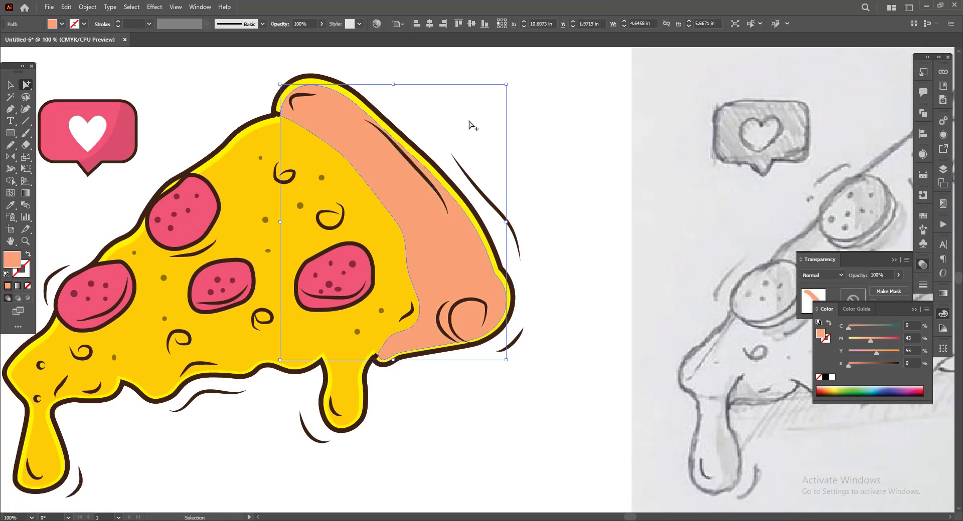
{"action": "left_click", "coordinate": [328, 160]}
{"action": "key", "text": "ctrl+2"}
{"action": "left_click", "coordinate": [333, 130]}
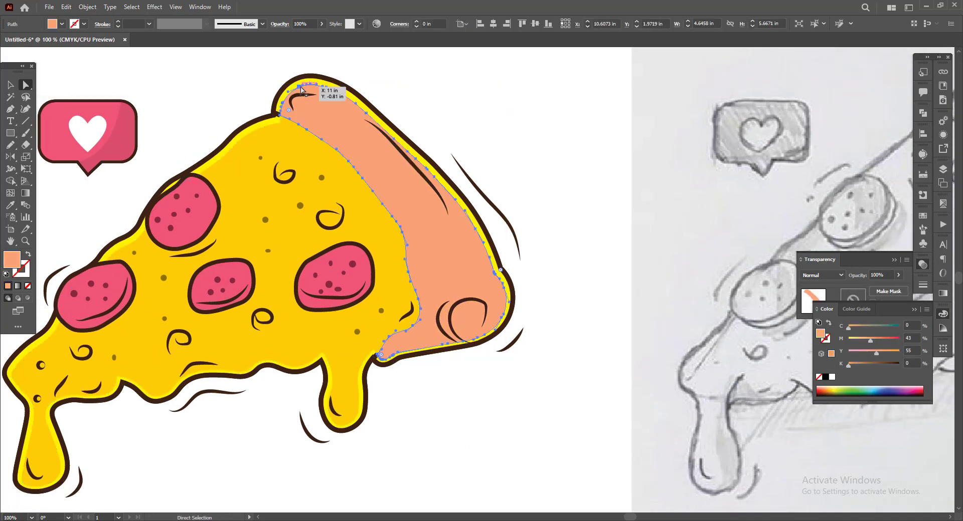
- Delete anchor points along the upper outer edge of the crust copy to open its path
{"action": "left_click", "coordinate": [299, 86]}
{"action": "scroll", "coordinate": [299, 86], "scroll_direction": "up", "scroll_amount": 1}
{"action": "key", "text": "Delete"}
{"action": "left_click", "coordinate": [333, 86]}
{"action": "key", "text": "Delete"}
{"action": "left_click", "coordinate": [395, 124]}
{"action": "key", "text": "Delete"}
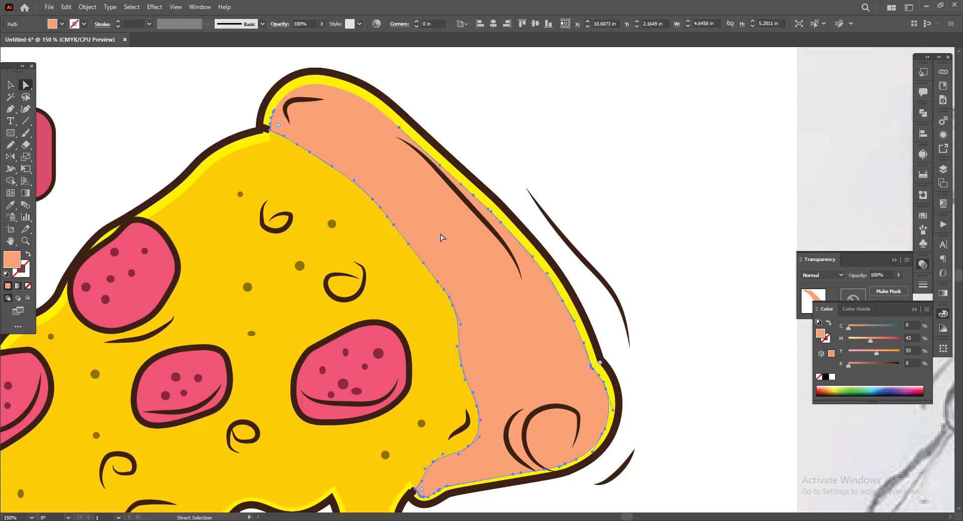
- Give the opened crust copy the pizza's 7 pt dark brown stroke with no fill and bring it to the front
{"action": "left_click", "coordinate": [11, 205]}
{"action": "left_click", "coordinate": [171, 183]}
{"action": "left_click", "coordinate": [28, 286]}
{"action": "left_click", "coordinate": [26, 85]}
{"action": "left_click", "coordinate": [400, 129]}
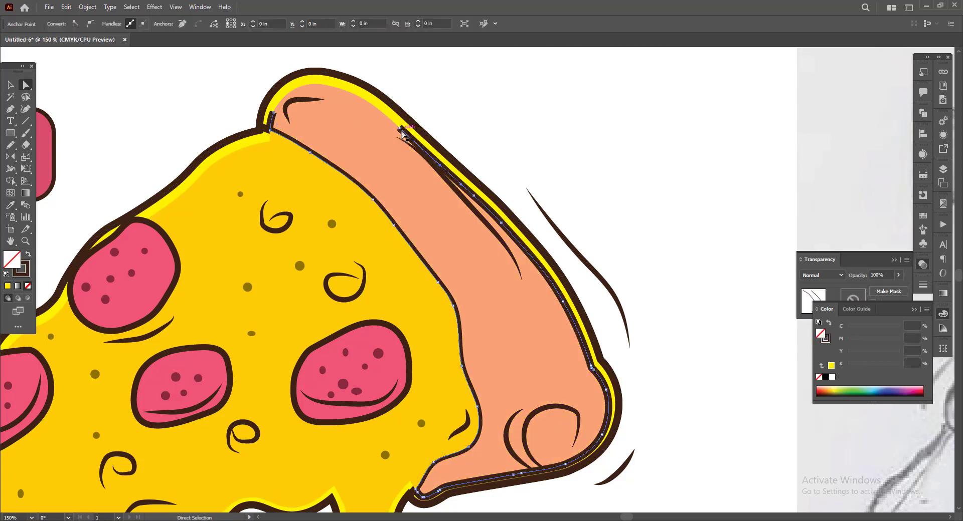
{"action": "left_click", "coordinate": [11, 86]}
{"action": "left_click", "coordinate": [196, 92]}
{"action": "left_click", "coordinate": [271, 120]}
{"action": "key", "text": "ctrl+shift+]"}
{"action": "left_click", "coordinate": [170, 92]}
- Delete the leftover anchor points on the crust outline's outer side and lower end, keeping only the line between cheese and crust
{"action": "left_click", "coordinate": [26, 85]}
{"action": "left_click", "coordinate": [272, 114]}
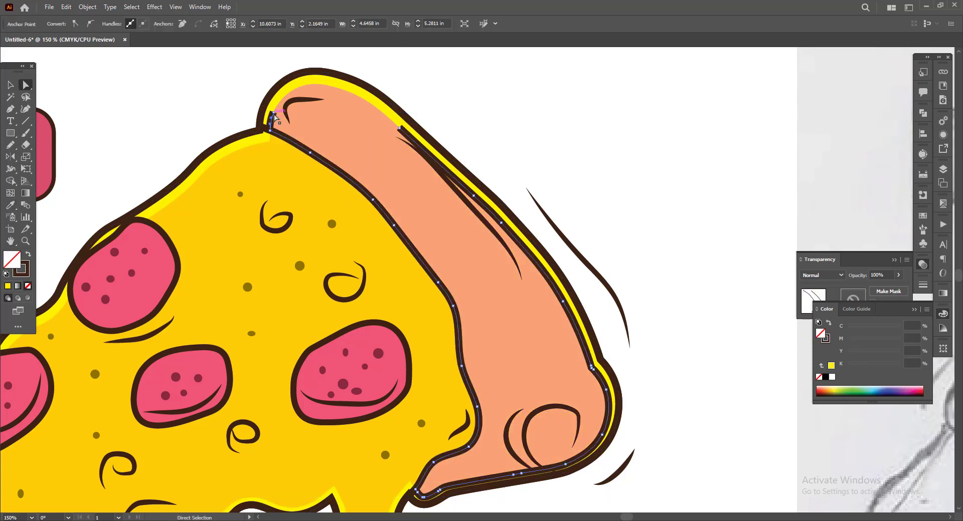
{"action": "key", "text": "Delete"}
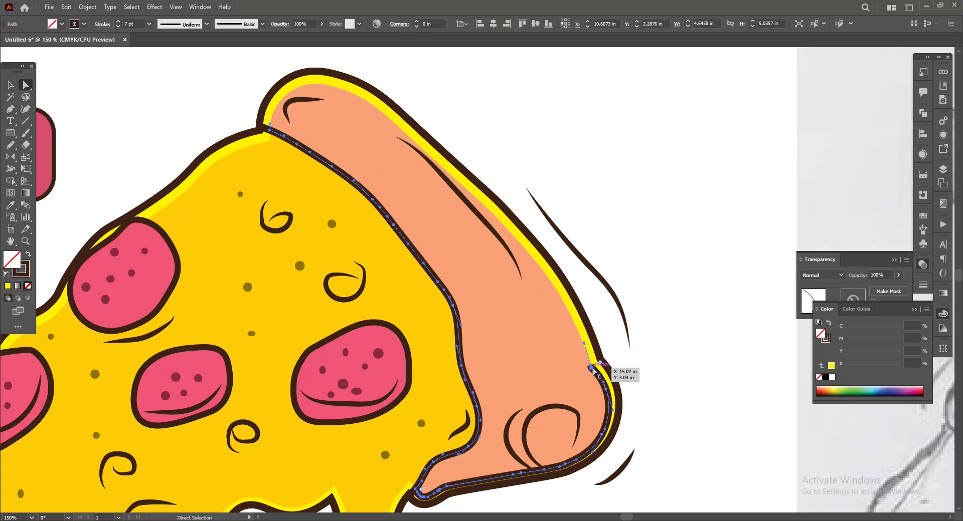
{"action": "key", "text": "Delete"}
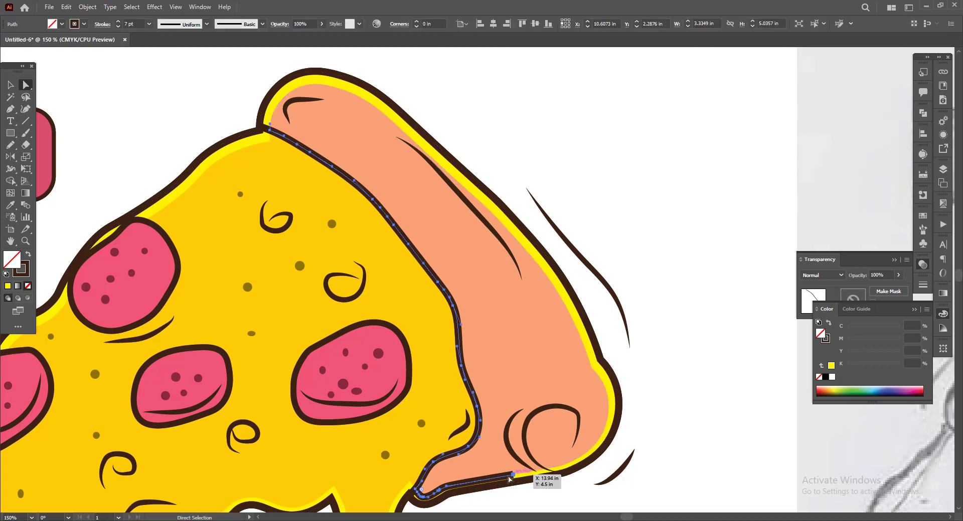
{"action": "left_click", "coordinate": [440, 491]}
{"action": "key", "text": "Delete"}
{"action": "left_click", "coordinate": [686, 431]}
{"action": "scroll", "coordinate": [416, 494], "scroll_direction": "up", "scroll_amount": 5}
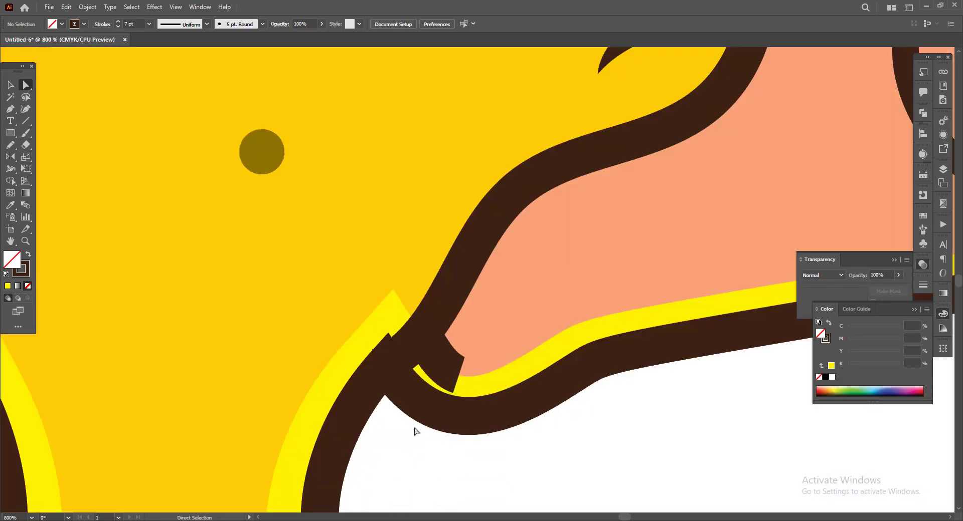
{"action": "left_click", "coordinate": [458, 376]}
{"action": "key", "text": "Delete"}
- Draw a long freehand highlight shape about 3.4 by 4 in along the middle of the crust with the Pencil tool
{"action": "scroll", "coordinate": [481, 384], "scroll_direction": "down", "scroll_amount": 7}
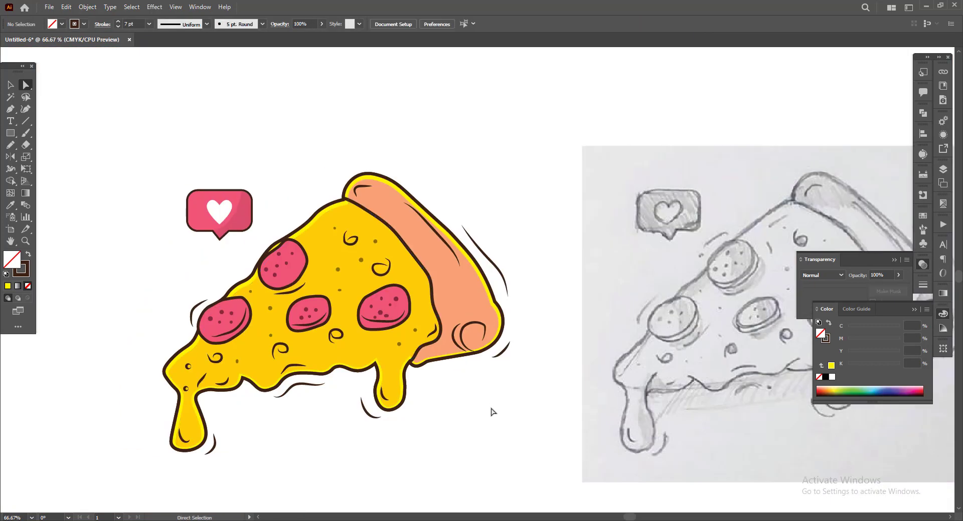
{"action": "scroll", "coordinate": [500, 317], "scroll_direction": "up", "scroll_amount": 1}
{"action": "scroll", "coordinate": [510, 356], "scroll_direction": "up", "scroll_amount": 1}
{"action": "left_click", "coordinate": [482, 353]}
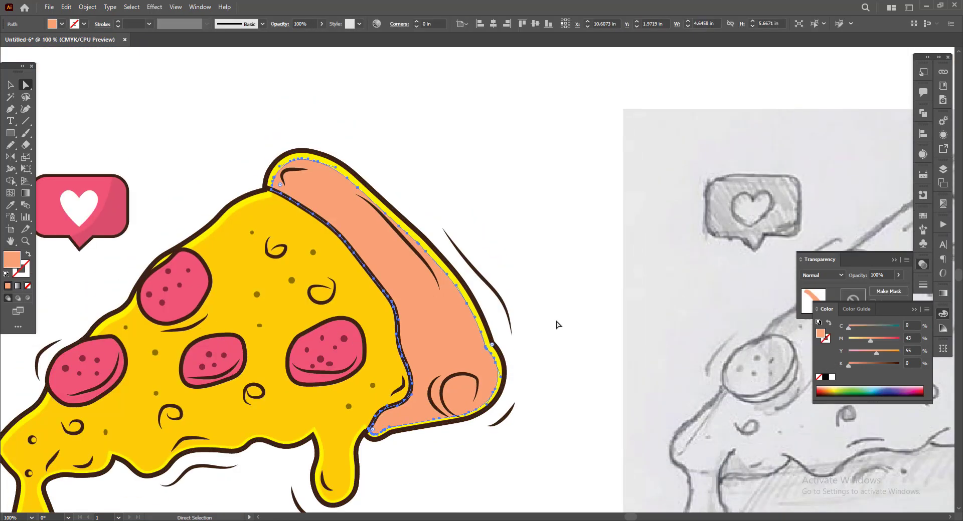
{"action": "left_click", "coordinate": [561, 321]}
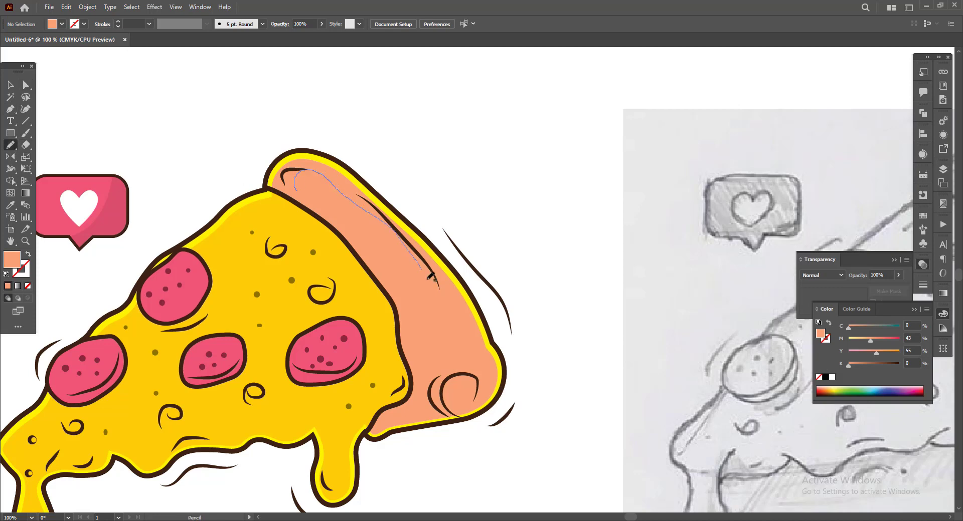
{"action": "left_click_drag", "start_coordinate": [329, 212], "coordinate": [336, 232]}
- Fill the crust highlight with a lighter peach of 34% magenta and 44% yellow and no stroke
{"action": "key", "text": "i"}
{"action": "left_click", "coordinate": [312, 163]}
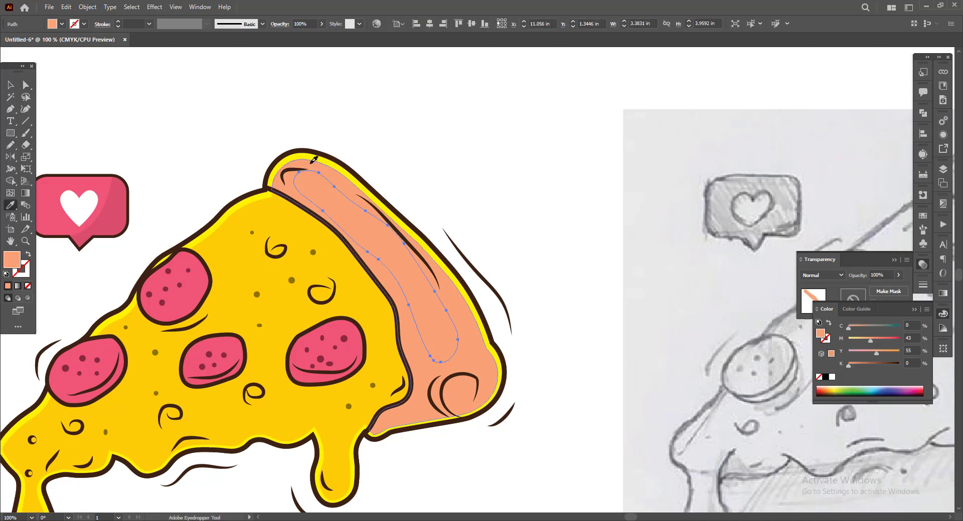
{"action": "left_click_drag", "start_coordinate": [872, 341], "coordinate": [866, 343]}
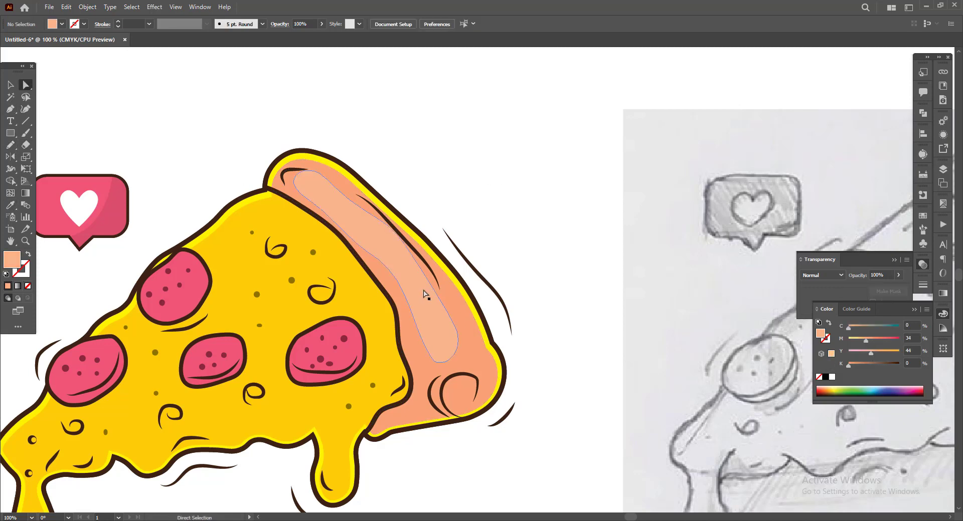
- Duplicate the crust highlight and scale the copy down about its centre to about 2.5 by 2.9 in
{"action": "key", "text": "v"}
{"action": "left_click_drag", "start_coordinate": [457, 362], "coordinate": [440, 330]}
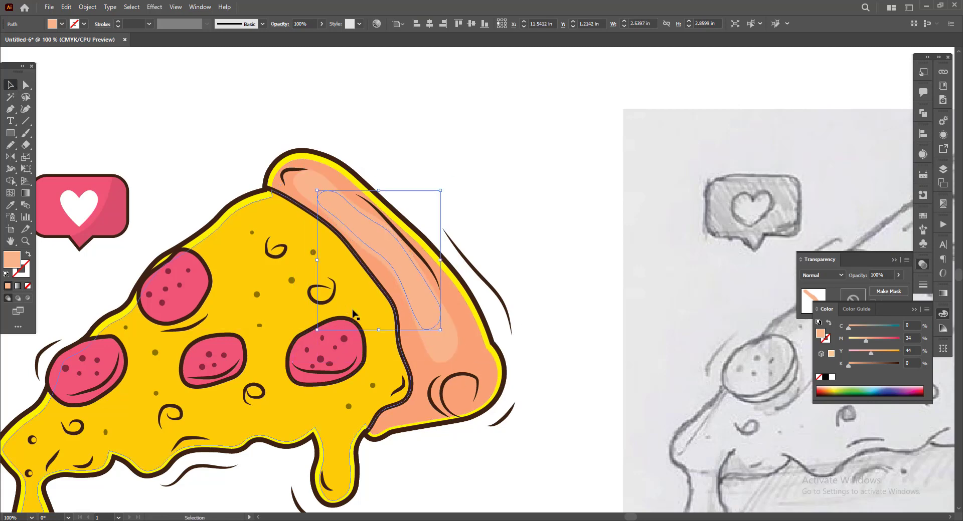
- Lighten the smaller crust highlight's fill to 29% magenta and 35% yellow
{"action": "left_click_drag", "start_coordinate": [865, 341], "coordinate": [869, 353]}
{"action": "left_click", "coordinate": [11, 205]}
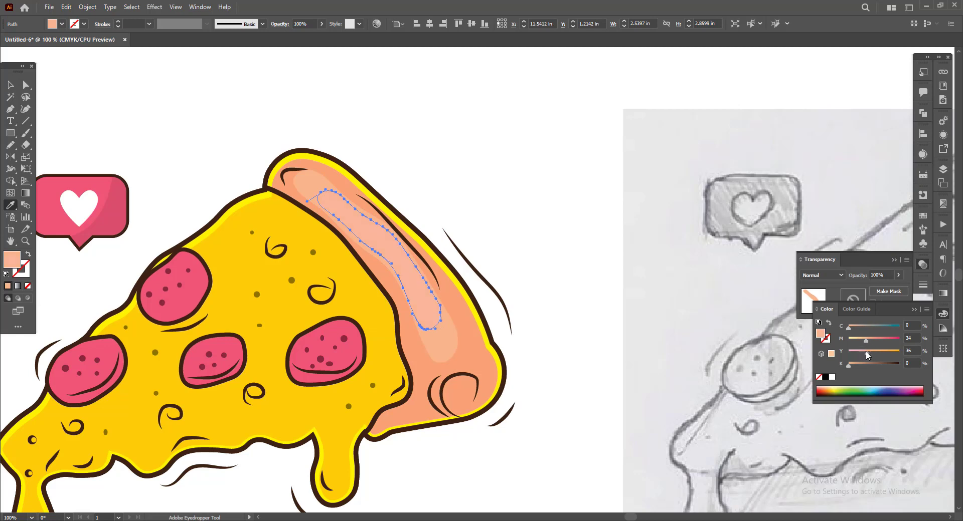
{"action": "key", "text": "a"}
{"action": "left_click", "coordinate": [503, 179]}
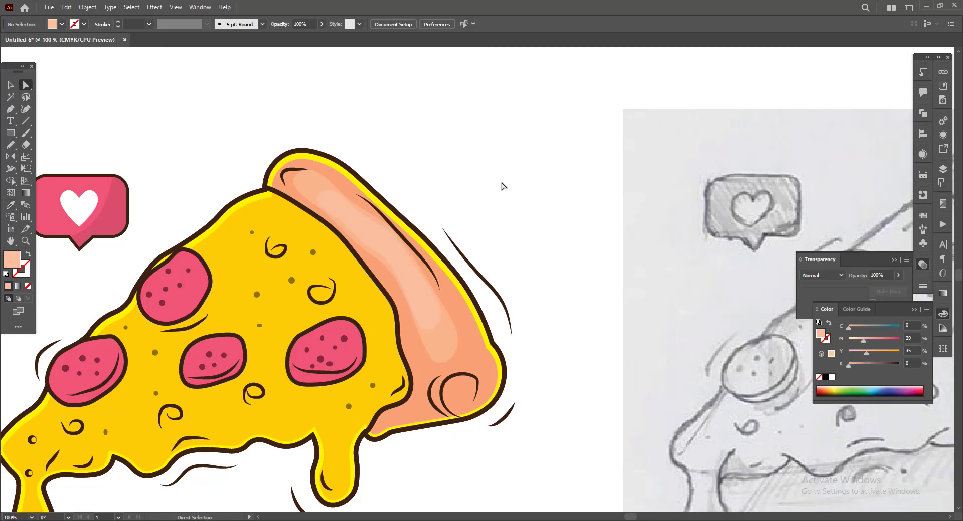
- Scale the lighter inner crust highlight down to about 2.1 by 2.4 in
{"action": "left_click", "coordinate": [380, 239]}
{"action": "key", "text": "v"}
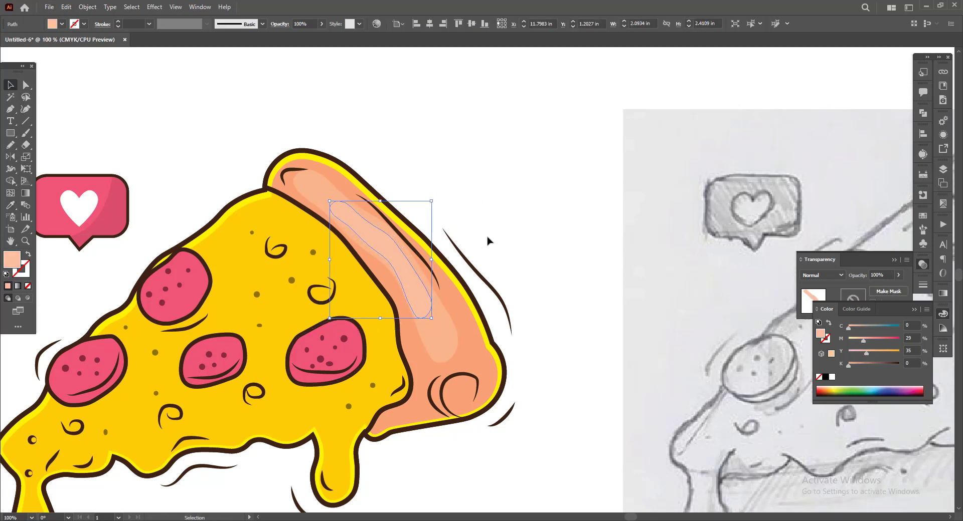
{"action": "left_click", "coordinate": [489, 242]}
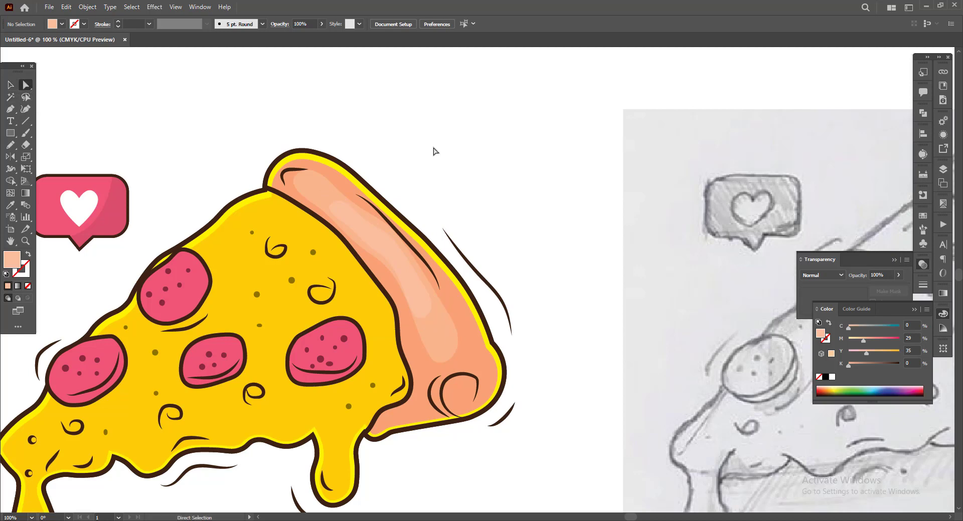
- Draw a small freehand spot near the lower end of the crust highlight and fill it with the inner highlight's light peach
{"action": "scroll", "coordinate": [527, 409], "scroll_direction": "down", "scroll_amount": 1}
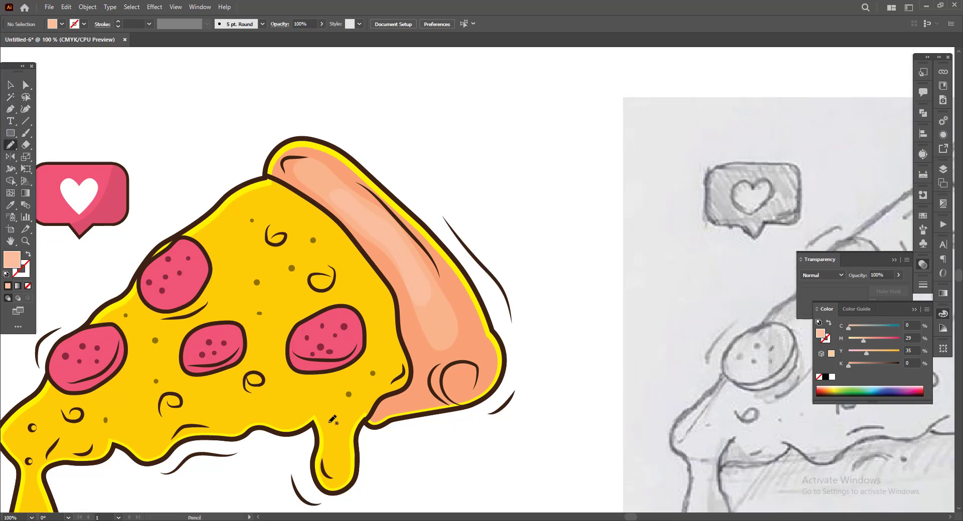
{"action": "scroll", "coordinate": [422, 345], "scroll_direction": "up", "scroll_amount": 1}
{"action": "left_click_drag", "start_coordinate": [443, 325], "coordinate": [444, 323]}
{"action": "key", "text": "i"}
{"action": "left_click", "coordinate": [394, 236]}
{"action": "key", "text": "v"}
{"action": "left_click", "coordinate": [591, 266]}
{"action": "scroll", "coordinate": [591, 266], "scroll_direction": "down", "scroll_amount": 1}
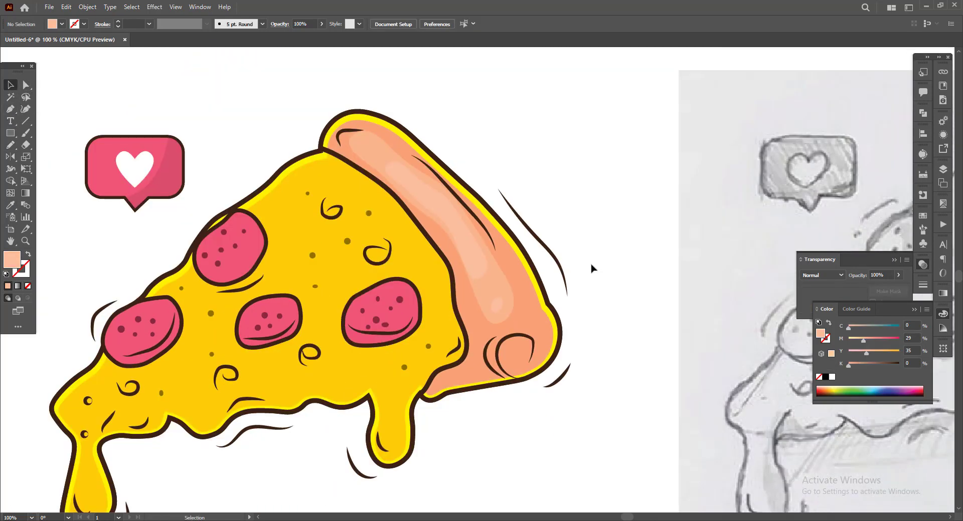
- Draw a freehand spot about 0.44 by 0.37 in inside the curl at the crust's lower end and fill it 53% magenta, 55% yellow
{"action": "scroll", "coordinate": [593, 301], "scroll_direction": "down", "scroll_amount": 3}
{"action": "left_click_drag", "start_coordinate": [595, 323], "coordinate": [615, 349]}
{"action": "left_click", "coordinate": [12, 147]}
{"action": "scroll", "coordinate": [554, 368], "scroll_direction": "up", "scroll_amount": 2}
{"action": "mouse_move", "coordinate": [497, 314]}
{"action": "left_mouse_down"}
{"action": "mouse_move", "coordinate": [530, 331]}
{"action": "mouse_move", "coordinate": [495, 317]}
{"action": "left_mouse_up"}
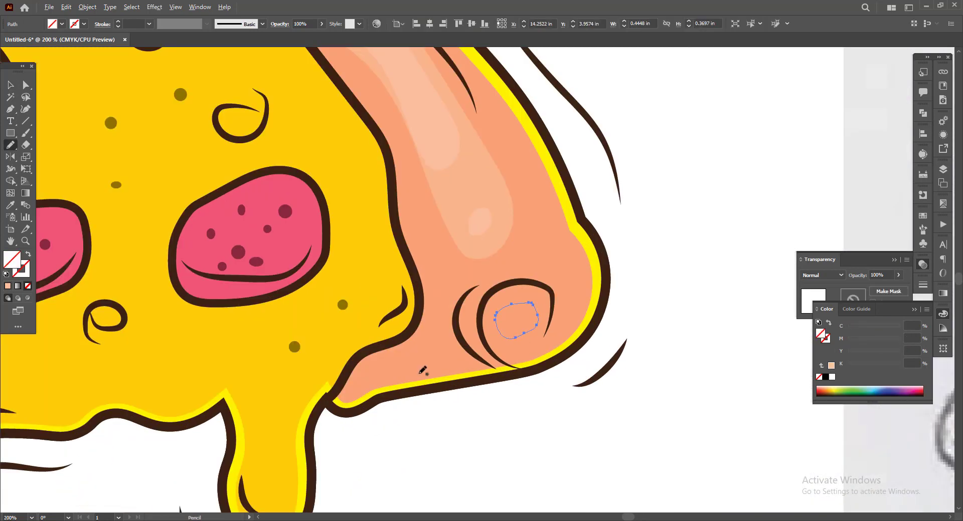
{"action": "scroll", "coordinate": [420, 373], "scroll_direction": "down", "scroll_amount": 2}
{"action": "key", "text": "i"}
{"action": "left_click", "coordinate": [299, 234]}
{"action": "left_click", "coordinate": [484, 321]}
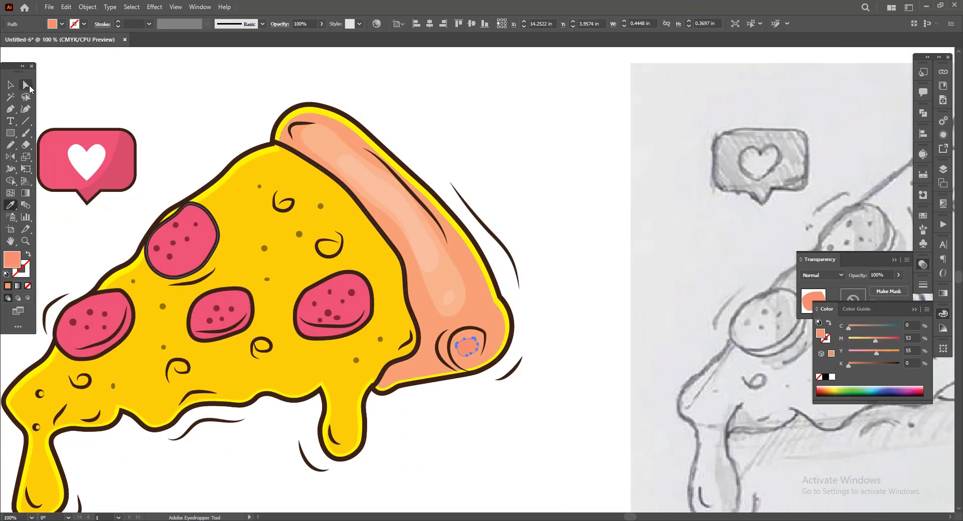
{"action": "left_click", "coordinate": [29, 88]}
{"action": "left_click", "coordinate": [461, 407]}
- Draw a freehand mark about 0.4 by 0.2 in at the crust's lower tip and fill it with the curl spot's darker peach
{"action": "scroll", "coordinate": [462, 407], "scroll_direction": "down", "scroll_amount": 2}
{"action": "left_click_drag", "start_coordinate": [424, 341], "coordinate": [420, 341]}
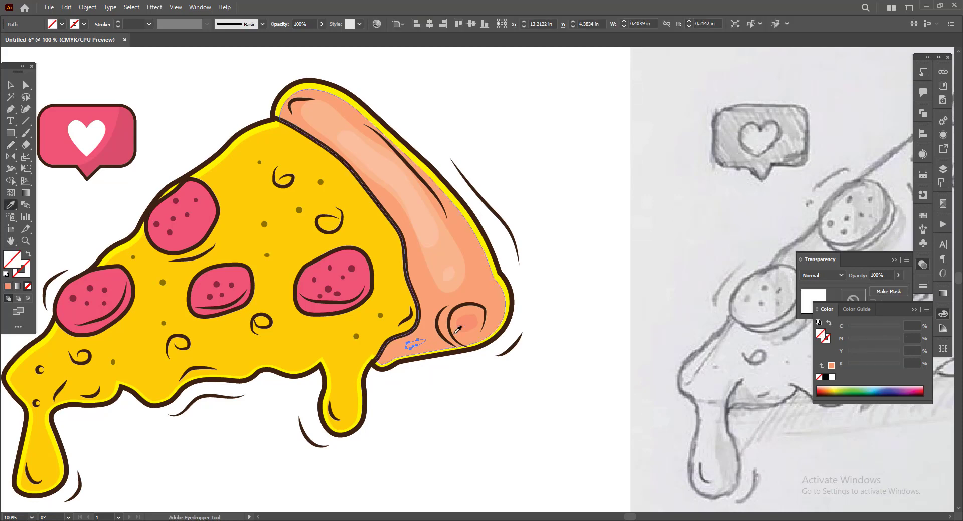
{"action": "key", "text": "a"}
{"action": "left_click", "coordinate": [616, 233]}
{"action": "left_click_drag", "start_coordinate": [448, 454], "coordinate": [528, 444]}
- Select all the small grey dots with matching appearance across the cheese and pepperoni
{"action": "left_click", "coordinate": [250, 221]}
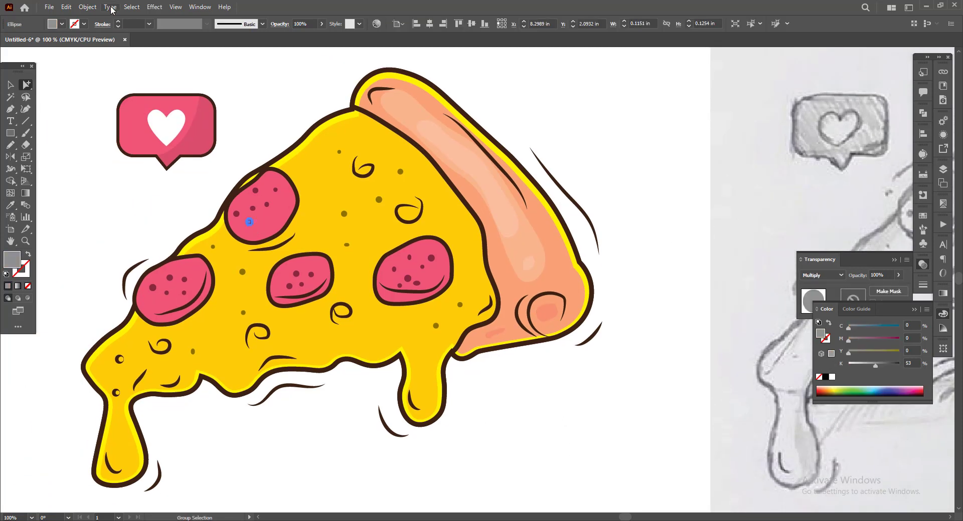
{"action": "left_click", "coordinate": [132, 7]}
{"action": "mouse_move", "coordinate": [165, 102]}
{"action": "left_click", "coordinate": [288, 142]}
{"action": "key", "text": "i"}
{"action": "left_click", "coordinate": [496, 333]}
{"action": "key", "text": "a"}
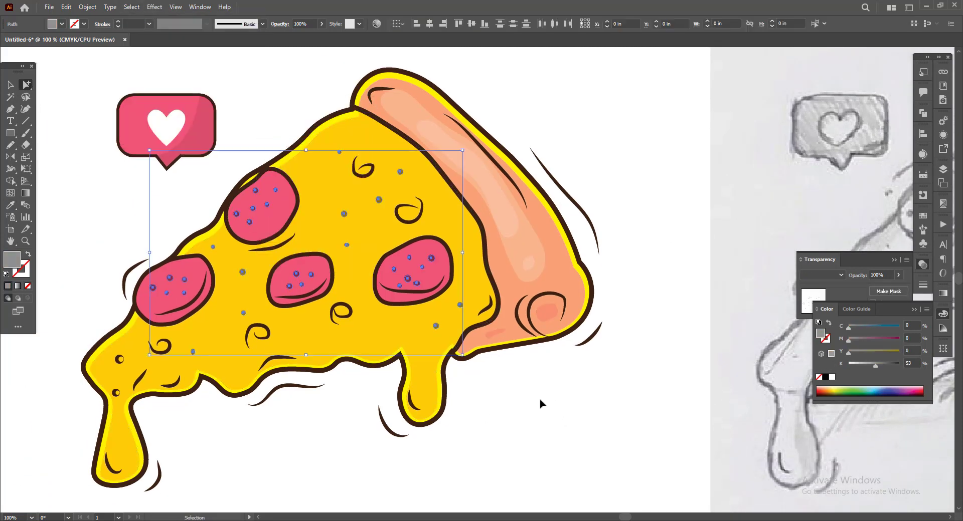
{"action": "left_click", "coordinate": [539, 406]}
- Draw a freehand highlight inside the long drip at the slice's tip and fill it bright yellow with no stroke
{"action": "scroll", "coordinate": [295, 449], "scroll_direction": "down", "scroll_amount": 1}
{"action": "key", "text": "n"}
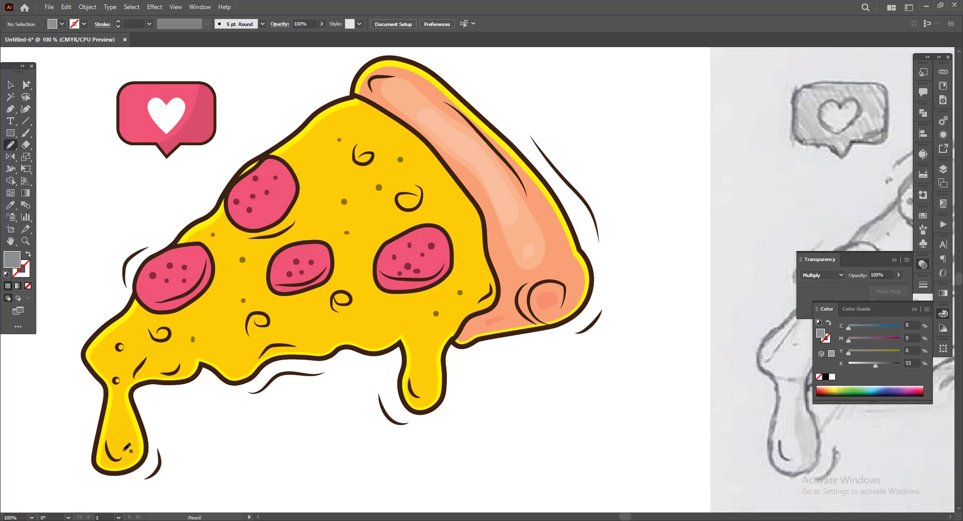
{"action": "left_click_drag", "start_coordinate": [114, 436], "coordinate": [115, 436]}
{"action": "key", "text": "i"}
{"action": "left_click", "coordinate": [101, 456]}
{"action": "left_click", "coordinate": [23, 273]}
{"action": "left_click", "coordinate": [27, 286]}
{"action": "key", "text": "a"}
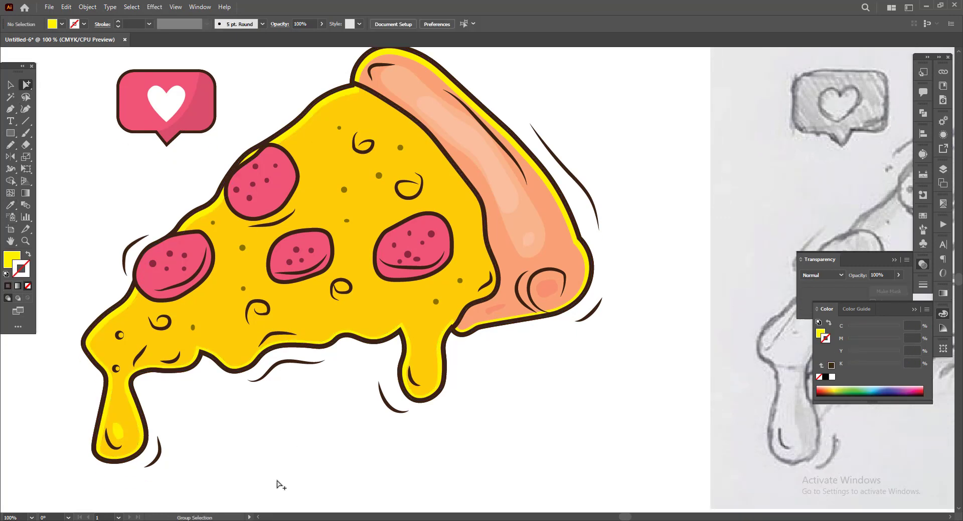
{"action": "left_click", "coordinate": [276, 485]}
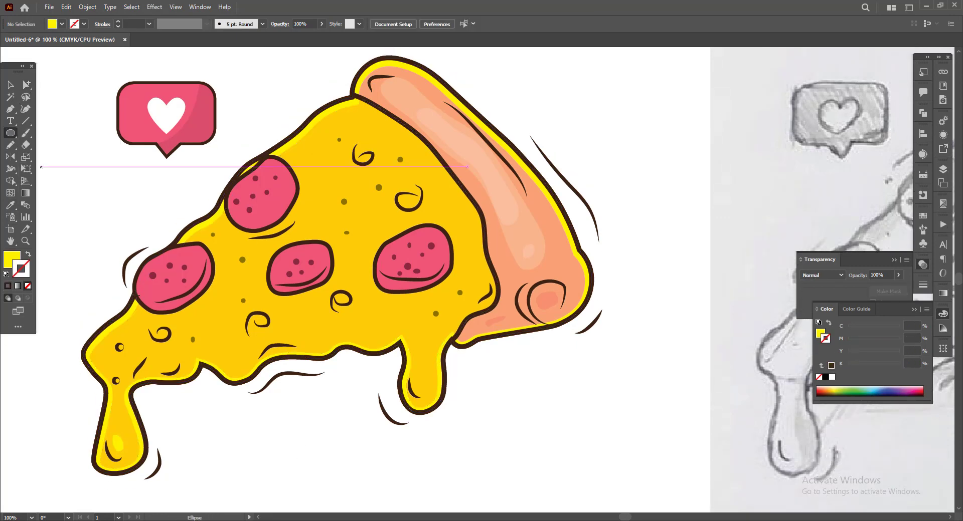
- Place a circle 0.2 in wide inside the curl at the cheese's lower middle and fill it with the crust's peach
{"action": "scroll", "coordinate": [338, 298], "scroll_direction": "up", "scroll_amount": 4}
{"action": "left_click_drag", "start_coordinate": [349, 301], "coordinate": [370, 320]}
{"action": "scroll", "coordinate": [366, 346], "scroll_direction": "down", "scroll_amount": 3}
{"action": "scroll", "coordinate": [381, 346], "scroll_direction": "up", "scroll_amount": 2}
{"action": "key", "text": "i"}
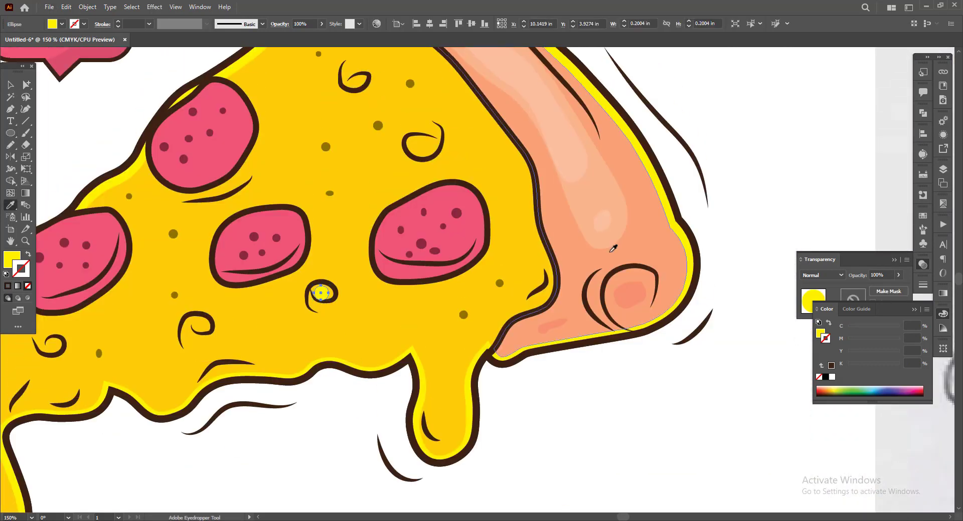
{"action": "left_click", "coordinate": [610, 252]}
{"action": "key", "text": "v"}
{"action": "scroll", "coordinate": [354, 279], "scroll_direction": "up", "scroll_amount": 2}
{"action": "left_click_drag", "start_coordinate": [303, 309], "coordinate": [265, 286]}
{"action": "scroll", "coordinate": [271, 282], "scroll_direction": "down", "scroll_amount": 3}
{"action": "left_click", "coordinate": [308, 360]}
- Bring the outline of the lower-middle cheese curl in front of its peach fill
{"action": "scroll", "coordinate": [313, 351], "scroll_direction": "left", "scroll_amount": 2}
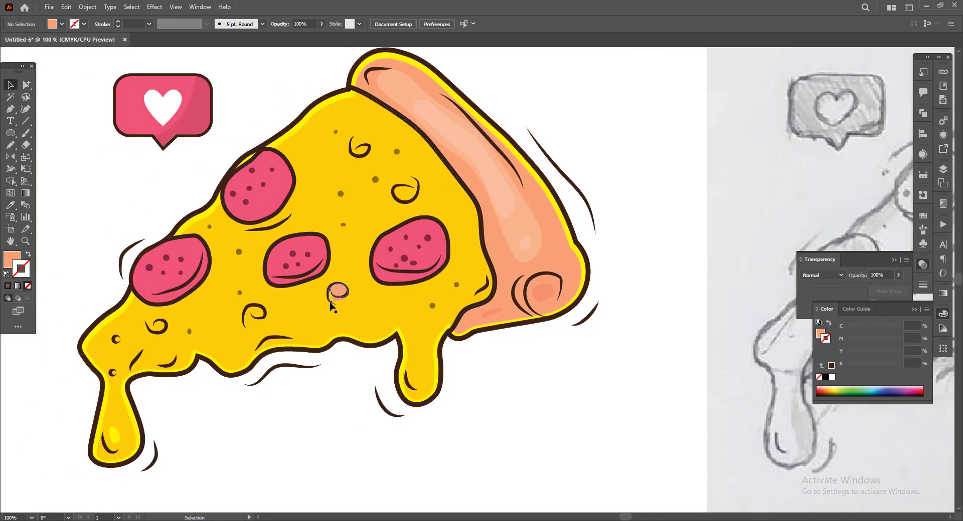
{"action": "left_click", "coordinate": [330, 304]}
{"action": "key", "text": "ctrl+shift+]"}
{"action": "left_click", "coordinate": [346, 405]}
- Copy the peach circle into the neighbouring curl toward the slice's tip and bring that curl's outline to the front
{"action": "scroll", "coordinate": [328, 304], "scroll_direction": "up", "scroll_amount": 1}
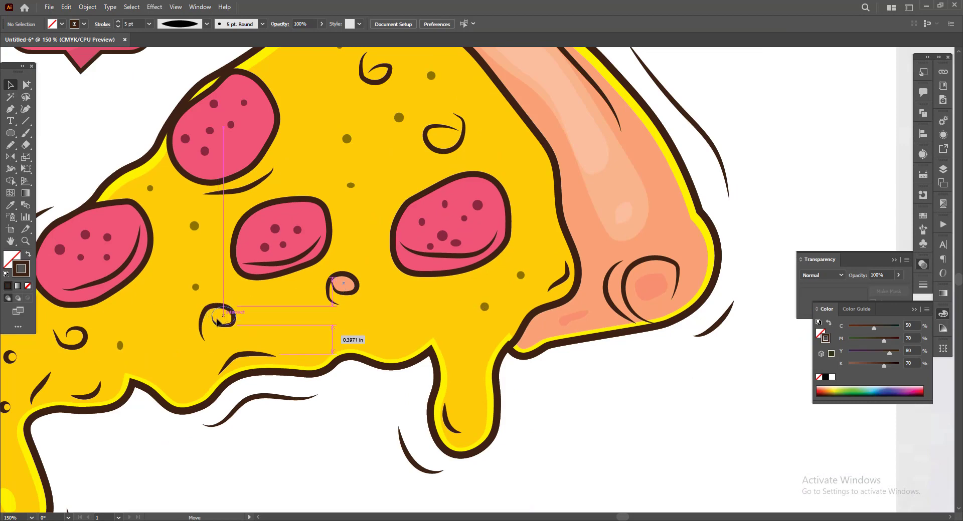
{"action": "left_click_drag", "start_coordinate": [217, 322], "coordinate": [218, 323]}
{"action": "left_click", "coordinate": [301, 464]}
{"action": "scroll", "coordinate": [202, 321], "scroll_direction": "up", "scroll_amount": 1}
{"action": "left_click", "coordinate": [203, 322]}
{"action": "key", "text": "ctrl+shift+]"}
{"action": "scroll", "coordinate": [409, 333], "scroll_direction": "down", "scroll_amount": 2}
{"action": "scroll", "coordinate": [271, 340], "scroll_direction": "up", "scroll_amount": 2}
- Copy the peach circle into the curl nearest the slice's tip and bring that curl's outline to the front
{"action": "left_click_drag", "start_coordinate": [365, 306], "coordinate": [171, 331]}
{"action": "left_click", "coordinate": [156, 340]}
{"action": "key", "text": "ctrl+shift+]"}
{"action": "scroll", "coordinate": [158, 339], "scroll_direction": "down", "scroll_amount": 3}
{"action": "key", "text": "ctrl+shift+a"}
- Place peach circle copies inside the two upper cheese curls, fitting them beneath the brown curl outlines
{"action": "scroll", "coordinate": [341, 220], "scroll_direction": "up", "scroll_amount": 2}
{"action": "left_click_drag", "start_coordinate": [191, 447], "coordinate": [287, 302]}
{"action": "left_click", "coordinate": [313, 300]}
{"action": "key", "text": "ctrl+shift+]"}
{"action": "left_click_drag", "start_coordinate": [204, 202], "coordinate": [212, 231]}
{"action": "left_click_drag", "start_coordinate": [307, 327], "coordinate": [242, 260]}
{"action": "left_click_drag", "start_coordinate": [220, 249], "coordinate": [225, 252]}
{"action": "scroll", "coordinate": [224, 253], "scroll_direction": "down", "scroll_amount": 3}
{"action": "key", "text": "ctrl+shift+a"}
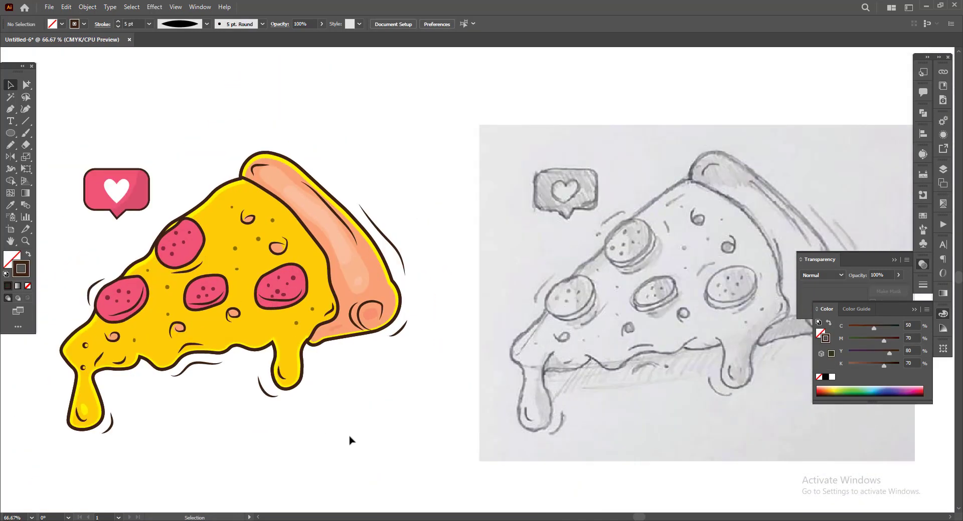
- Draw a curved Pencil line about 0.8 by 0.6 in along the uppermost pepperoni's lower edge, with a brown 5 pt tapered stroke
{"action": "scroll", "coordinate": [271, 436], "scroll_direction": "down", "scroll_amount": 1}
{"action": "scroll", "coordinate": [271, 437], "scroll_direction": "left", "scroll_amount": 3}
{"action": "scroll", "coordinate": [261, 281], "scroll_direction": "up", "scroll_amount": 1}
{"action": "scroll", "coordinate": [258, 266], "scroll_direction": "up", "scroll_amount": 2}
{"action": "key", "text": "n"}
{"action": "mouse_move", "coordinate": [285, 234]}
{"action": "left_mouse_down"}
{"action": "mouse_move", "coordinate": [277, 252]}
{"action": "mouse_move", "coordinate": [225, 278]}
{"action": "left_mouse_up"}
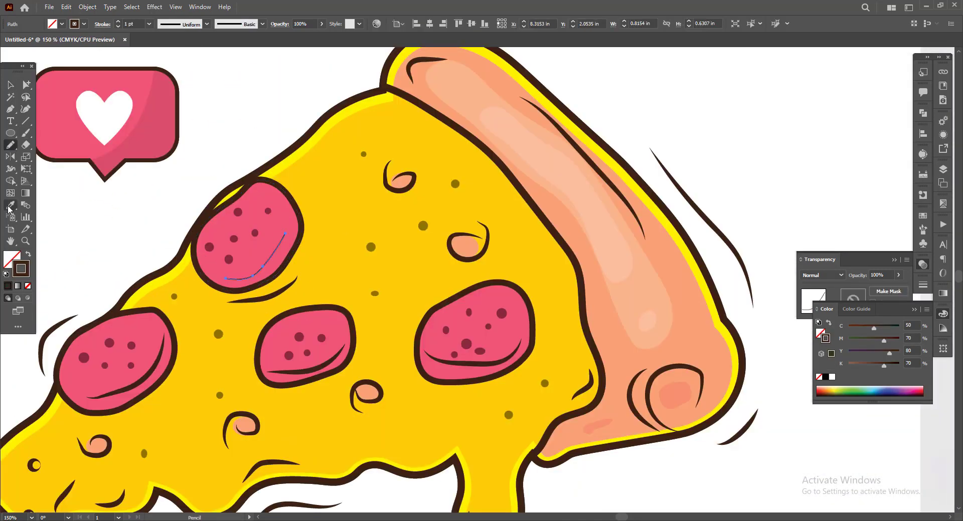
{"action": "left_click", "coordinate": [8, 207]}
{"action": "left_click", "coordinate": [182, 256]}
{"action": "left_click", "coordinate": [207, 24]}
{"action": "left_click", "coordinate": [179, 59]}
{"action": "left_click", "coordinate": [26, 85]}
{"action": "left_click", "coordinate": [253, 127]}
{"action": "scroll", "coordinate": [238, 213], "scroll_direction": "down", "scroll_amount": 2}
{"action": "scroll", "coordinate": [301, 411], "scroll_direction": "up", "scroll_amount": 1}
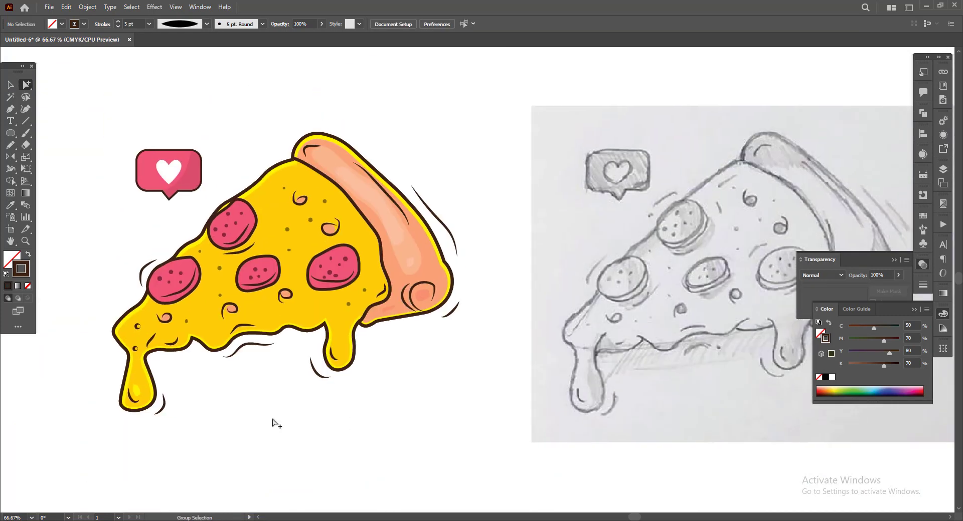
- Enlarge the crust's peach fill shape to about 4.8 by 5.85 in, extending it to the outline at the crust's upper end
{"action": "left_click", "coordinate": [254, 313]}
{"action": "left_click", "coordinate": [226, 392]}
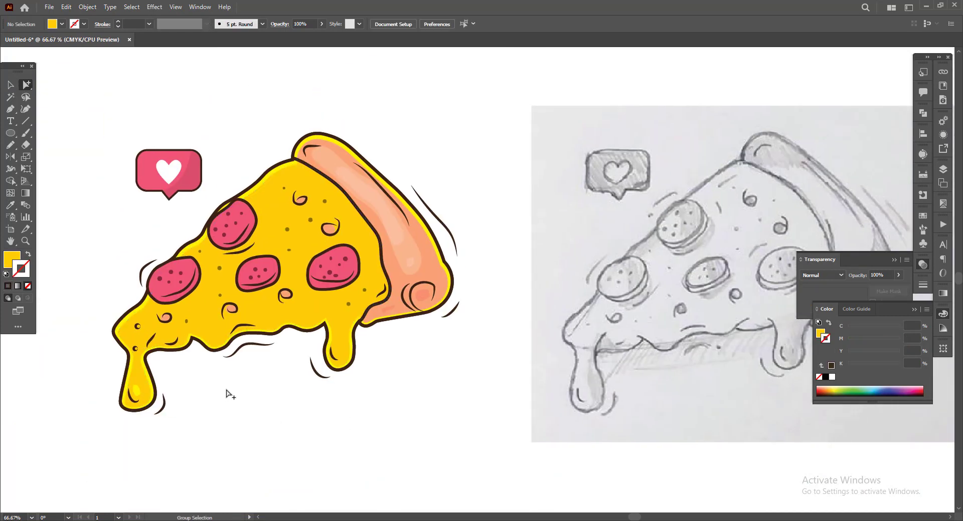
{"action": "scroll", "coordinate": [226, 394], "scroll_direction": "up", "scroll_amount": 1}
{"action": "left_click", "coordinate": [402, 220]}
{"action": "left_click", "coordinate": [10, 85]}
{"action": "scroll", "coordinate": [299, 147], "scroll_direction": "up", "scroll_amount": 3}
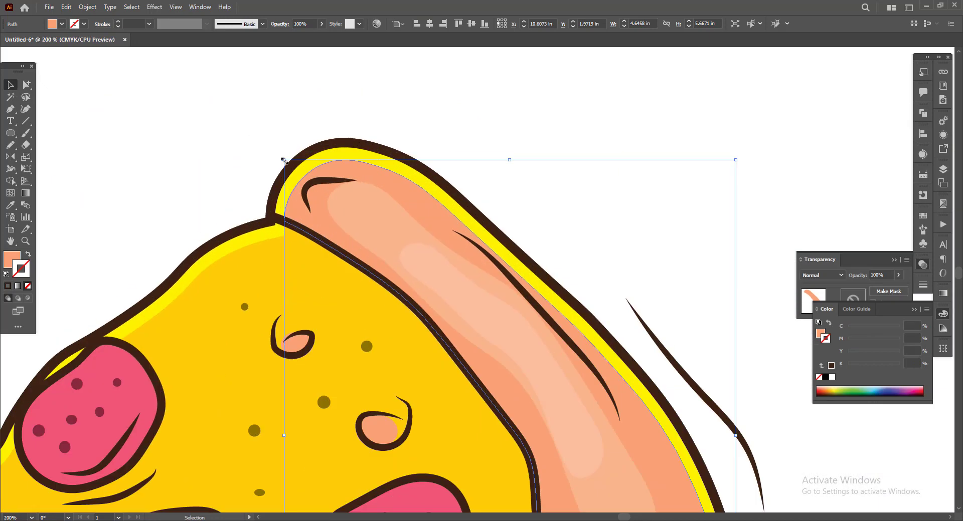
{"action": "left_click_drag", "start_coordinate": [283, 161], "coordinate": [273, 153]}
{"action": "scroll", "coordinate": [270, 149], "scroll_direction": "down", "scroll_amount": 3}
{"action": "scroll", "coordinate": [440, 328], "scroll_direction": "up", "scroll_amount": 2}
{"action": "left_click_drag", "start_coordinate": [408, 353], "coordinate": [411, 355]}
{"action": "scroll", "coordinate": [413, 356], "scroll_direction": "down", "scroll_amount": 1}
- Stretch the crust's peach fill further over the yellow strip to about 4.9 by 5.9 in
{"action": "scroll", "coordinate": [414, 351], "scroll_direction": "up", "scroll_amount": 3}
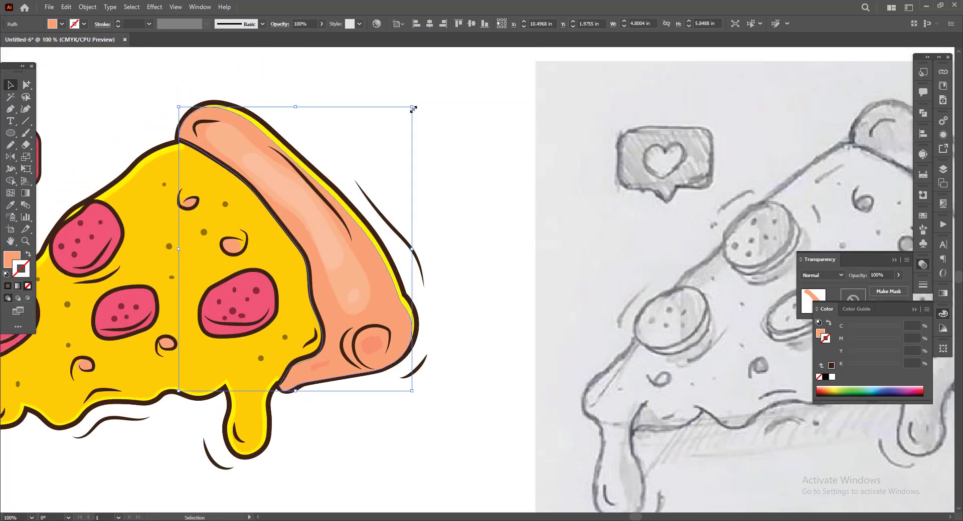
{"action": "left_click_drag", "start_coordinate": [414, 109], "coordinate": [418, 102]}
{"action": "scroll", "coordinate": [168, 96], "scroll_direction": "up", "scroll_amount": 3}
{"action": "scroll", "coordinate": [206, 111], "scroll_direction": "down", "scroll_amount": 2}
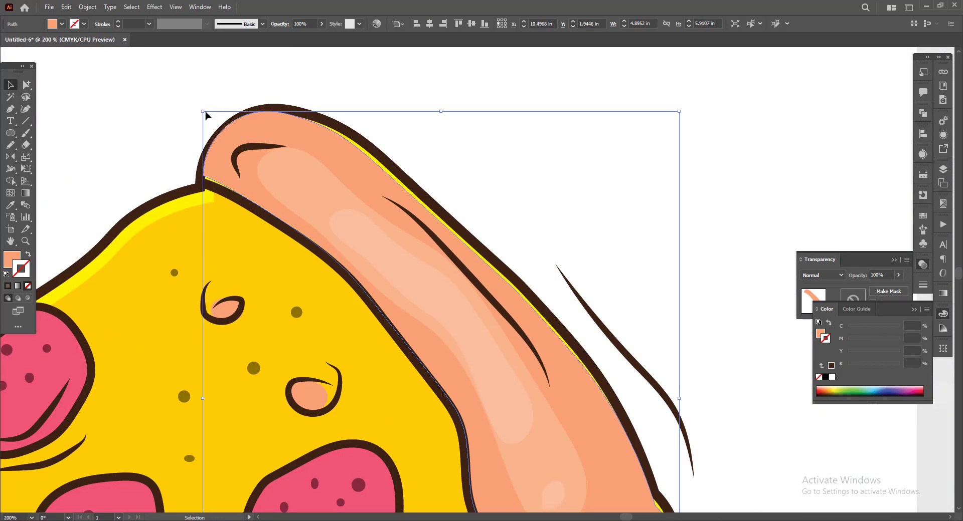
{"action": "scroll", "coordinate": [218, 153], "scroll_direction": "up", "scroll_amount": 1}
{"action": "left_click", "coordinate": [451, 152]}
{"action": "scroll", "coordinate": [450, 153], "scroll_direction": "down", "scroll_amount": 5}
{"action": "scroll", "coordinate": [376, 200], "scroll_direction": "up", "scroll_amount": 1}
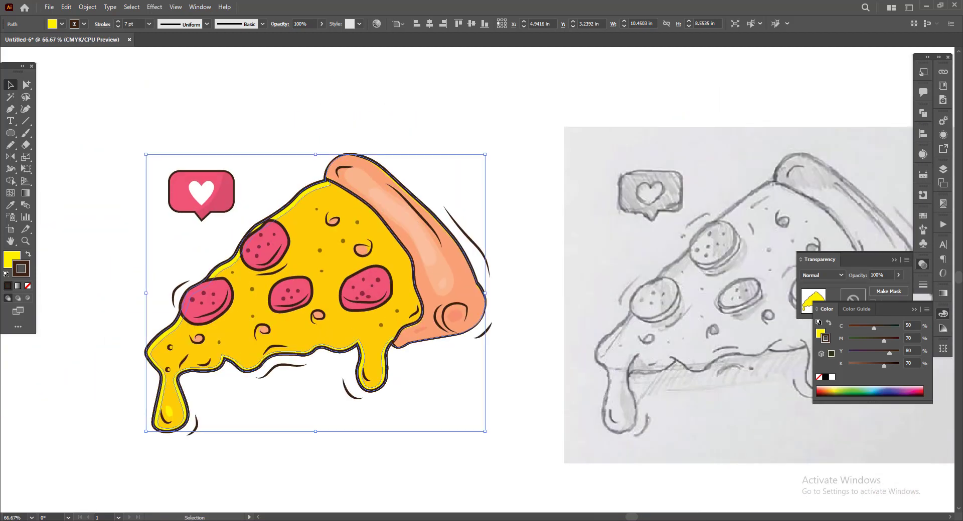
{"action": "left_click", "coordinate": [71, 228]}
- Move an anchor point on the crust fill's upper outer edge outward beneath the brown outline, covering the remaining yellow sliver
{"action": "left_click", "coordinate": [351, 154]}
{"action": "left_click", "coordinate": [351, 145]}
{"action": "scroll", "coordinate": [346, 147], "scroll_direction": "down", "scroll_amount": 1}
{"action": "left_click", "coordinate": [335, 152]}
{"action": "left_click_drag", "start_coordinate": [25, 85], "coordinate": [80, 85]}
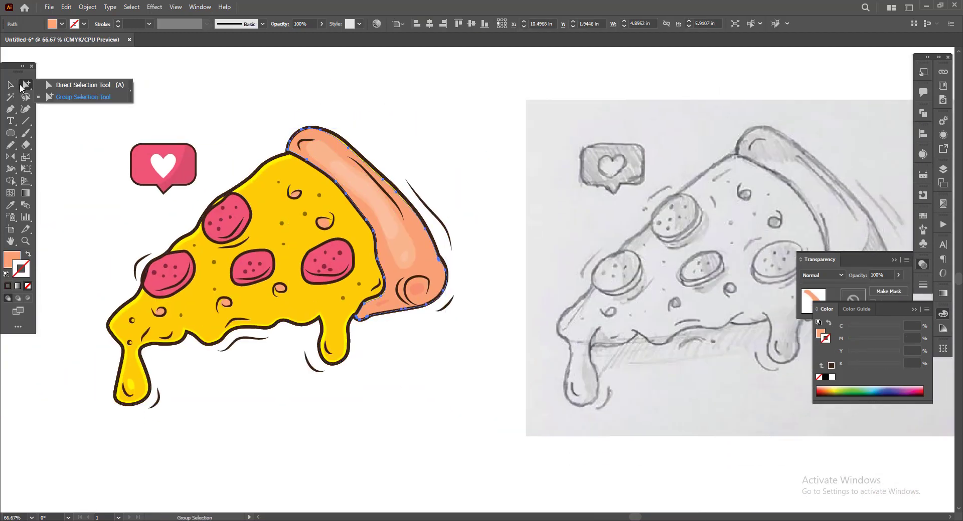
{"action": "scroll", "coordinate": [380, 132], "scroll_direction": "up", "scroll_amount": 1}
{"action": "left_click", "coordinate": [379, 133]}
{"action": "left_click", "coordinate": [322, 156]}
{"action": "scroll", "coordinate": [301, 141], "scroll_direction": "up", "scroll_amount": 5}
{"action": "left_click_drag", "start_coordinate": [503, 259], "coordinate": [515, 245]}
{"action": "key", "text": "ctrl+z"}
{"action": "scroll", "coordinate": [409, 241], "scroll_direction": "down", "scroll_amount": 2}
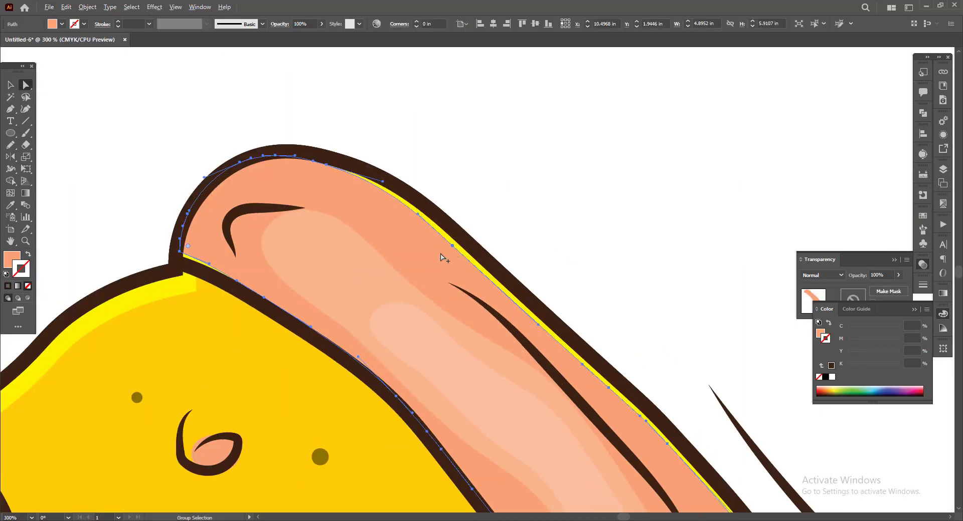
{"action": "left_click", "coordinate": [455, 249]}
{"action": "scroll", "coordinate": [457, 251], "scroll_direction": "up", "scroll_amount": 3}
{"action": "left_click_drag", "start_coordinate": [451, 246], "coordinate": [478, 230]}
{"action": "scroll", "coordinate": [473, 226], "scroll_direction": "down", "scroll_amount": 5}
{"action": "scroll", "coordinate": [302, 165], "scroll_direction": "down", "scroll_amount": 2}
{"action": "left_click", "coordinate": [302, 165]}
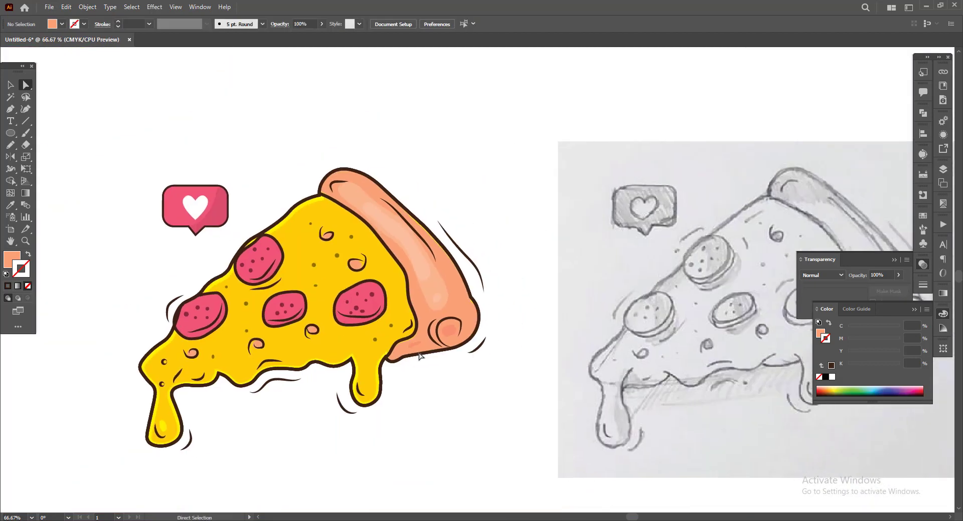
{"action": "scroll", "coordinate": [265, 321], "scroll_direction": "up", "scroll_amount": 2}
{"action": "scroll", "coordinate": [426, 249], "scroll_direction": "up", "scroll_amount": 2}
{"action": "scroll", "coordinate": [494, 236], "scroll_direction": "down", "scroll_amount": 5}
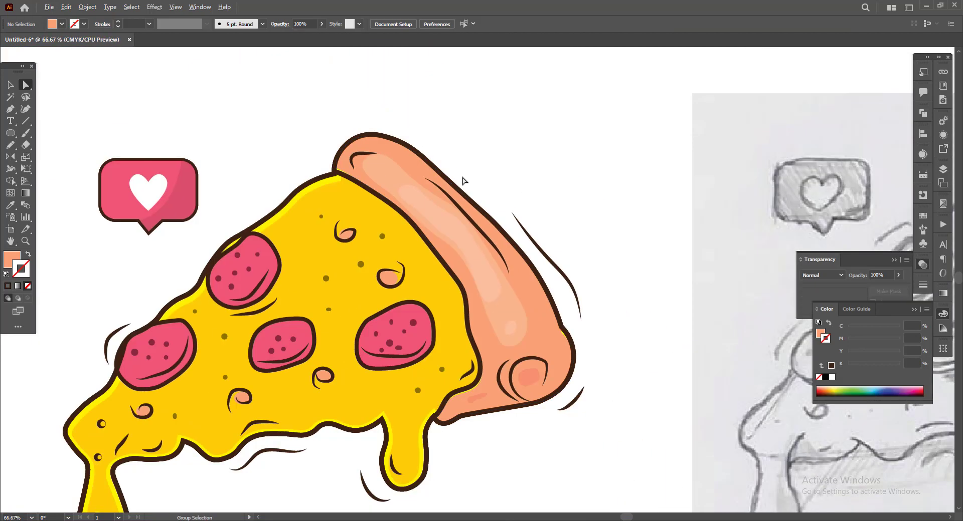
{"action": "scroll", "coordinate": [444, 410], "scroll_direction": "down", "scroll_amount": 1}
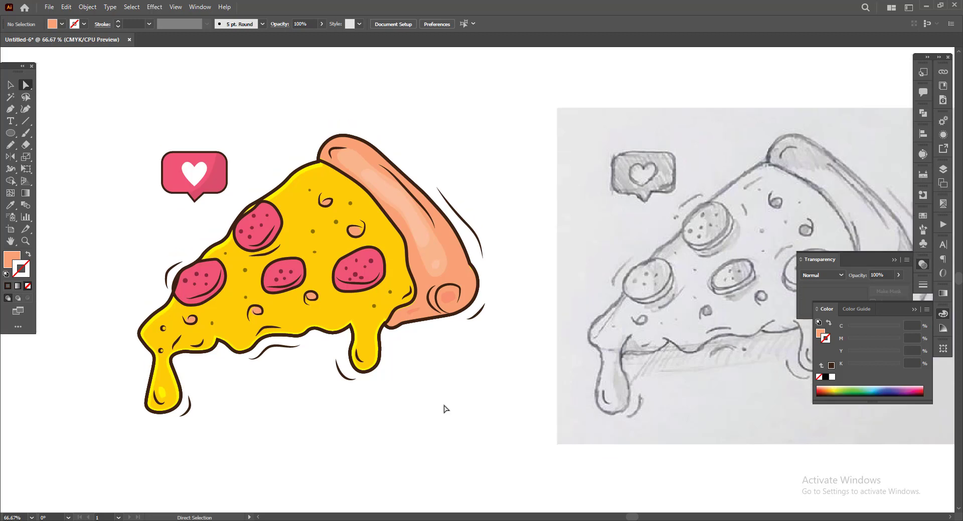
{"action": "scroll", "coordinate": [444, 408], "scroll_direction": "up", "scroll_amount": 3}
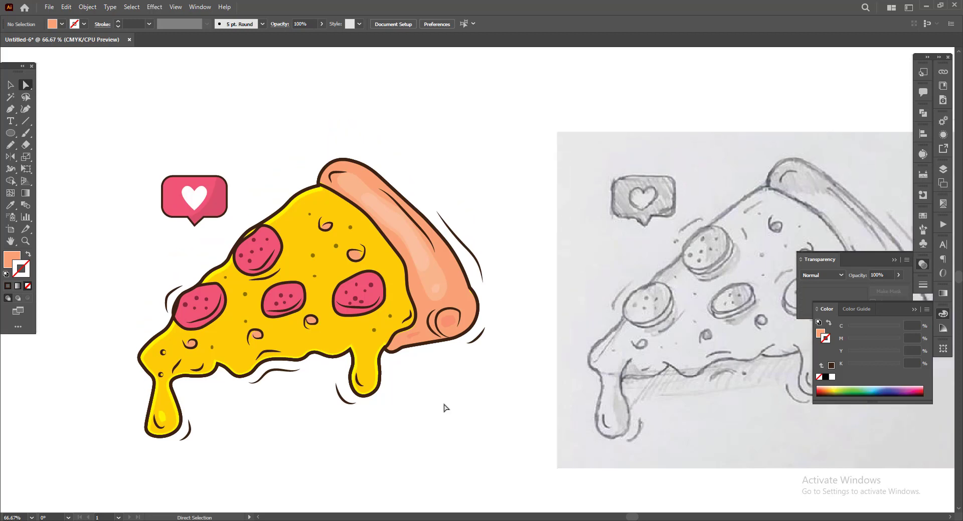
{"action": "scroll", "coordinate": [444, 408], "scroll_direction": "down", "scroll_amount": 1}
- Hide the tool panels and show the whole pizza illustration beside the sketch
{"action": "left_click", "coordinate": [10, 133]}
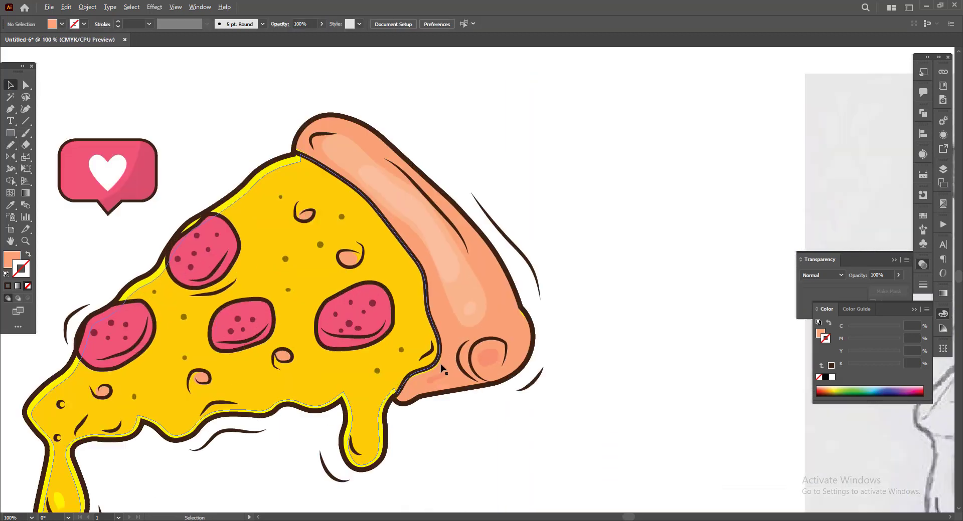
{"action": "key", "text": "Tab"}
{"action": "left_click_drag", "start_coordinate": [558, 464], "coordinate": [709, 431]}
{"action": "scroll", "coordinate": [354, 458], "scroll_direction": "down", "scroll_amount": 4}
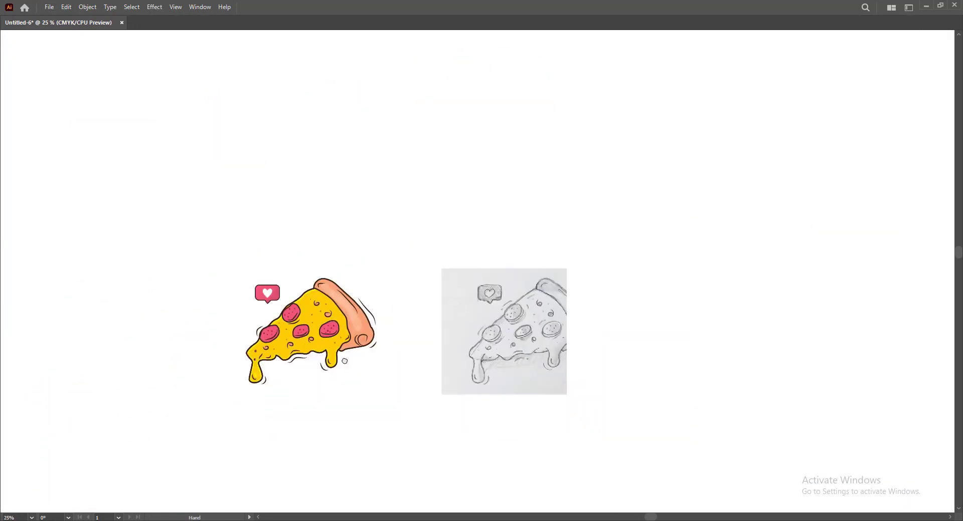